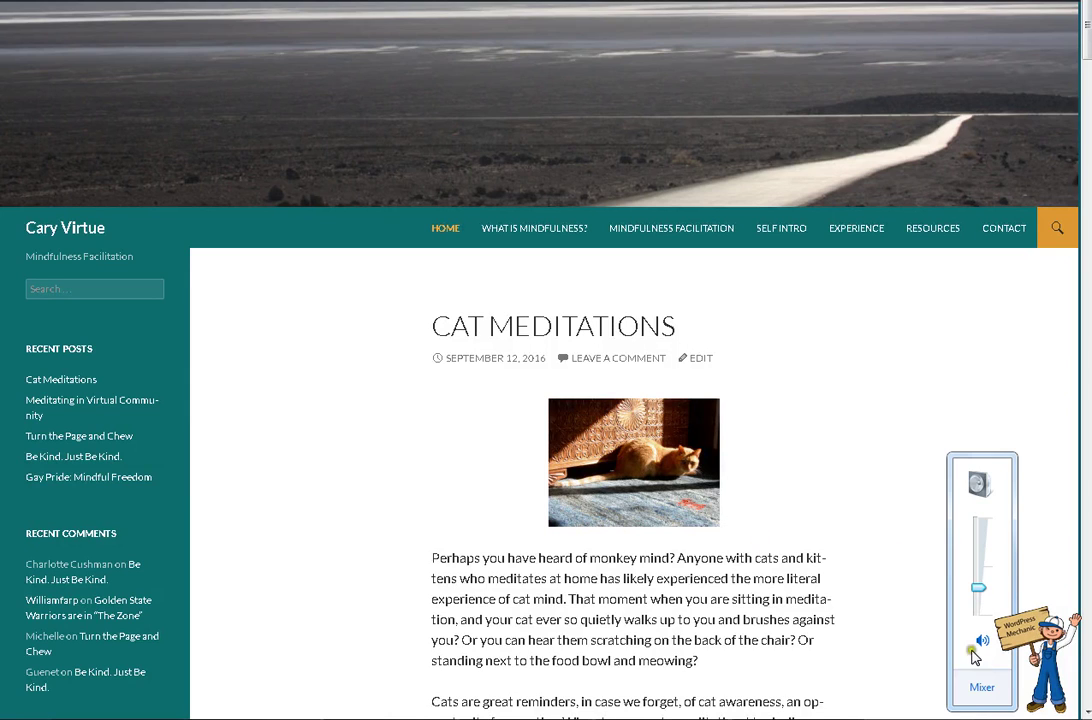
Open the WP Header Images plugin page on WordPress.org in a new browser tab.
left_click(819, 393)
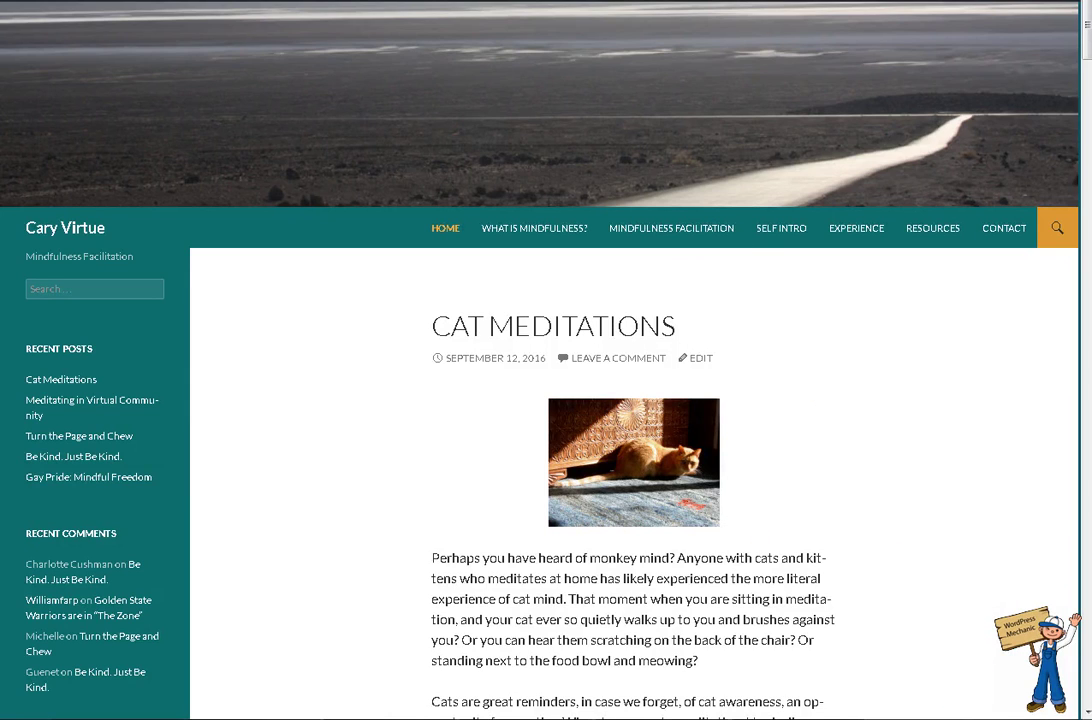
key("ctrl+t")
type("wordpres")
key("Down")
key("Down")
key("Down")
key("Return")
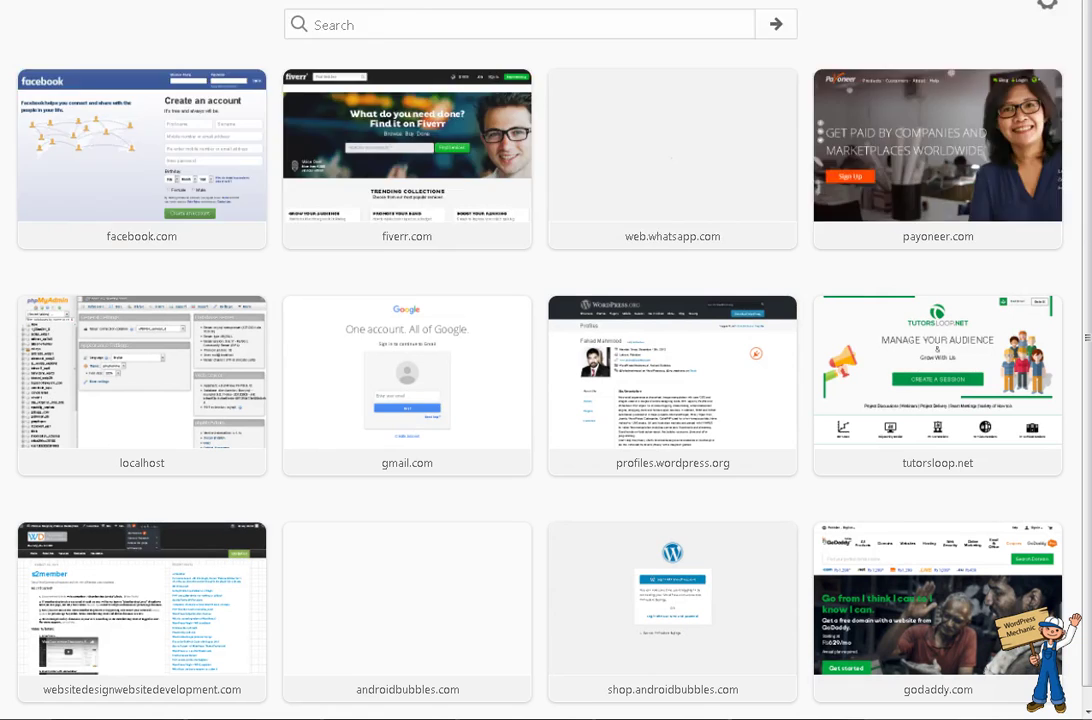
type("wp-hea")
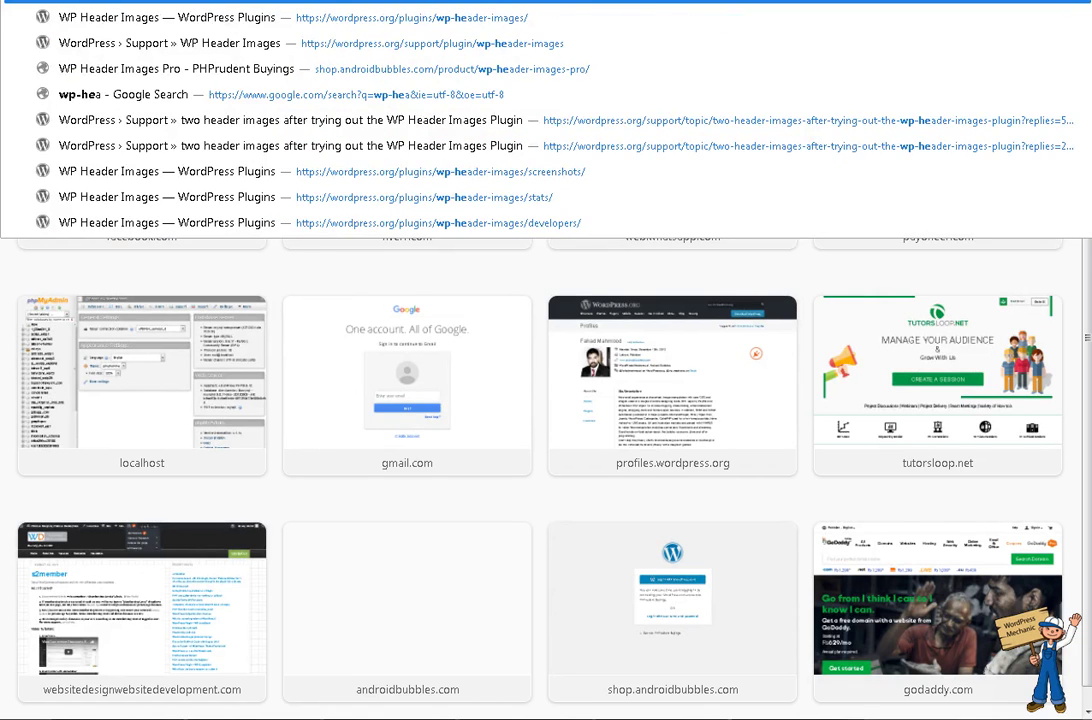
key("Return")
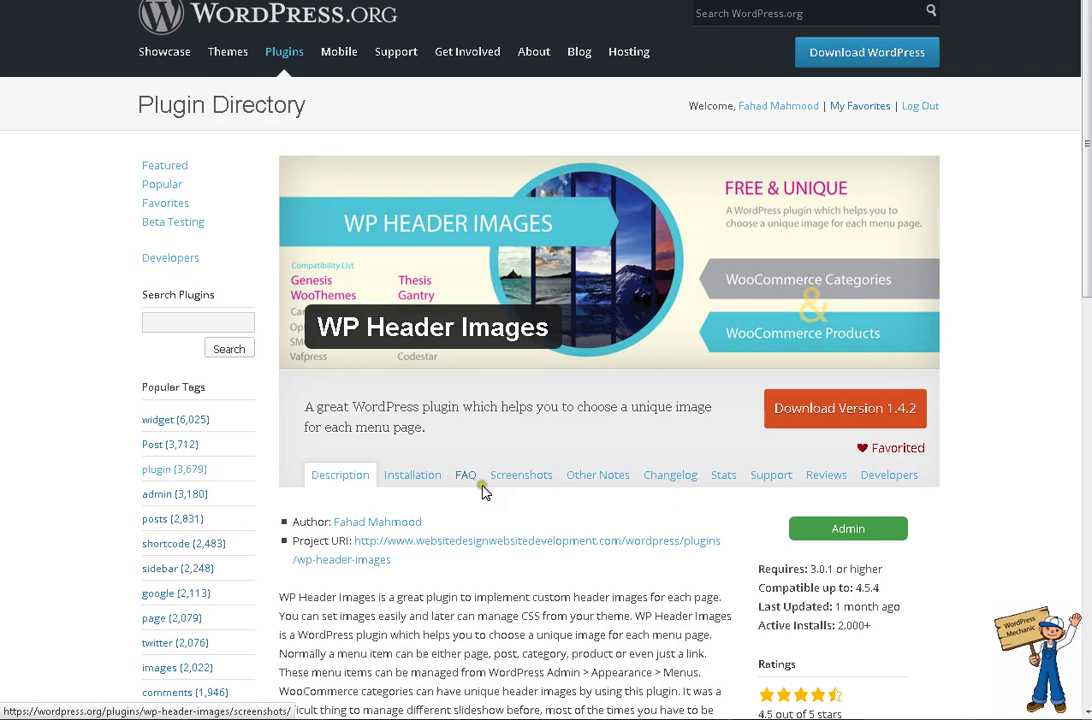
Look through the WP Header Images plugin's screenshots, covering its settings pages, implementation steps and menu examples.
left_click(514, 487)
scroll(517, 495, "down", 1)
scroll(518, 496, "down", 2)
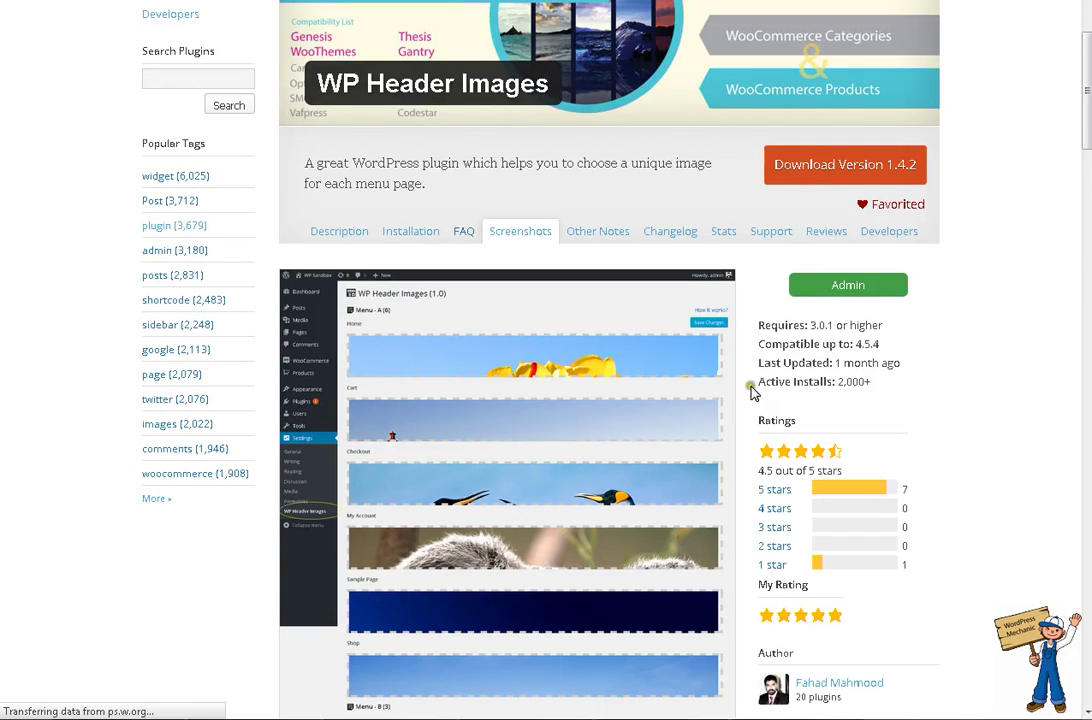
scroll(753, 390, "down", 5)
scroll(752, 391, "up", 4)
scroll(546, 405, "down", 10)
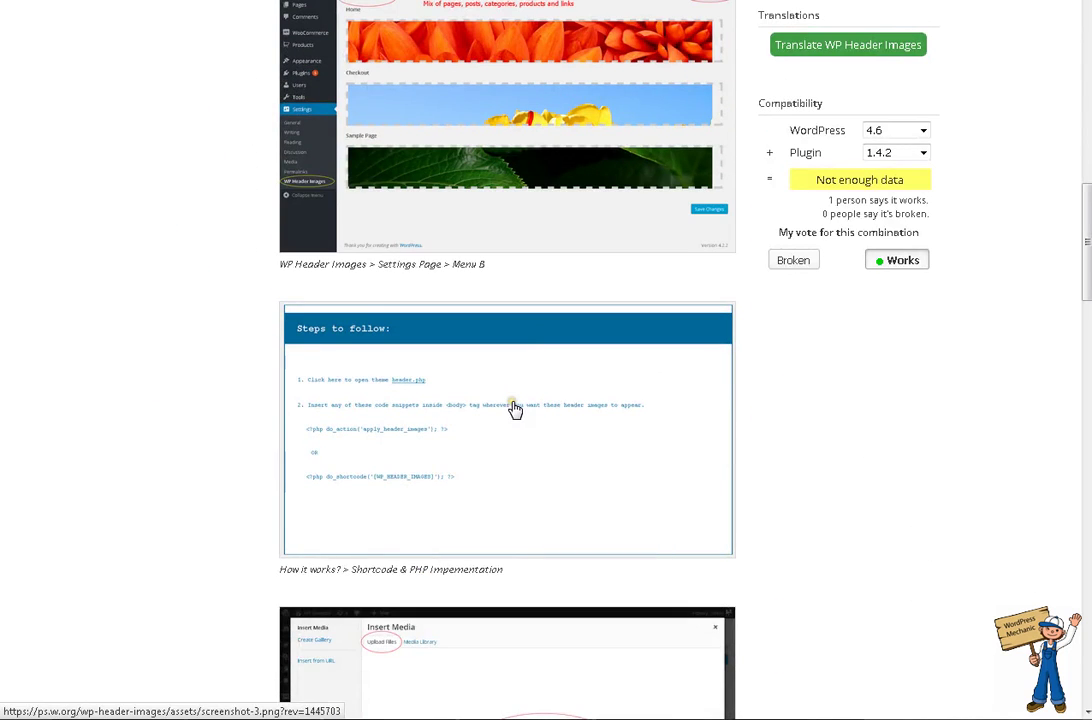
scroll(520, 410, "down", 6)
scroll(514, 410, "down", 13)
scroll(514, 410, "up", 5)
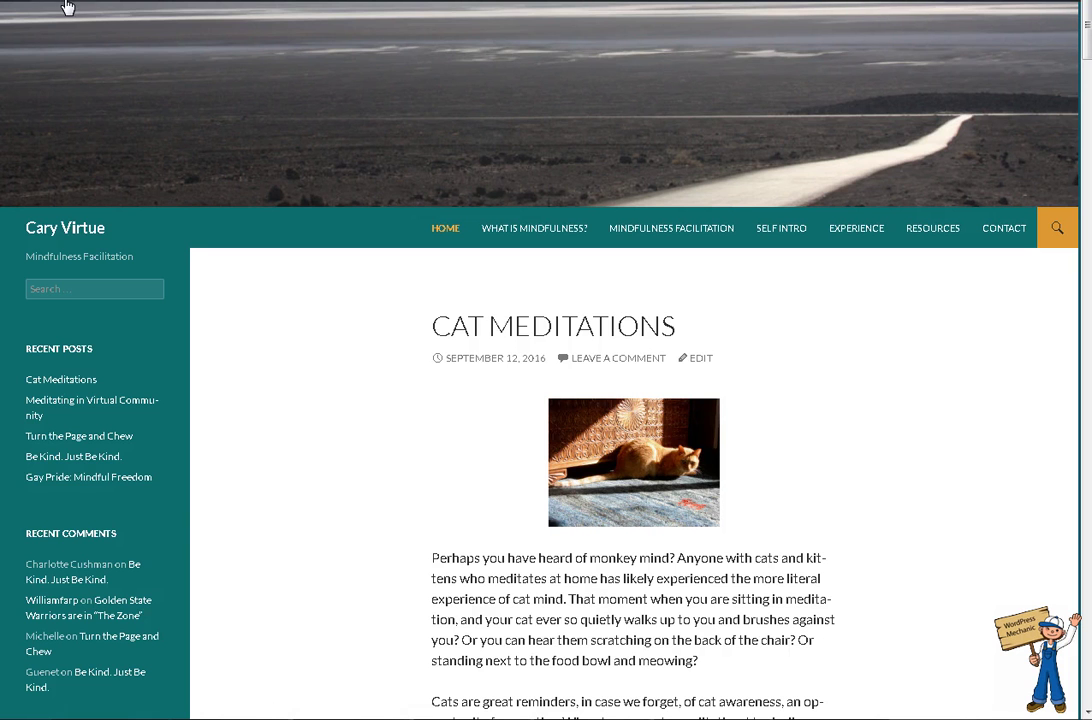
Open the menu editor in the site's WordPress admin and view the list of menus available for editing.
mouse_move(67, 7)
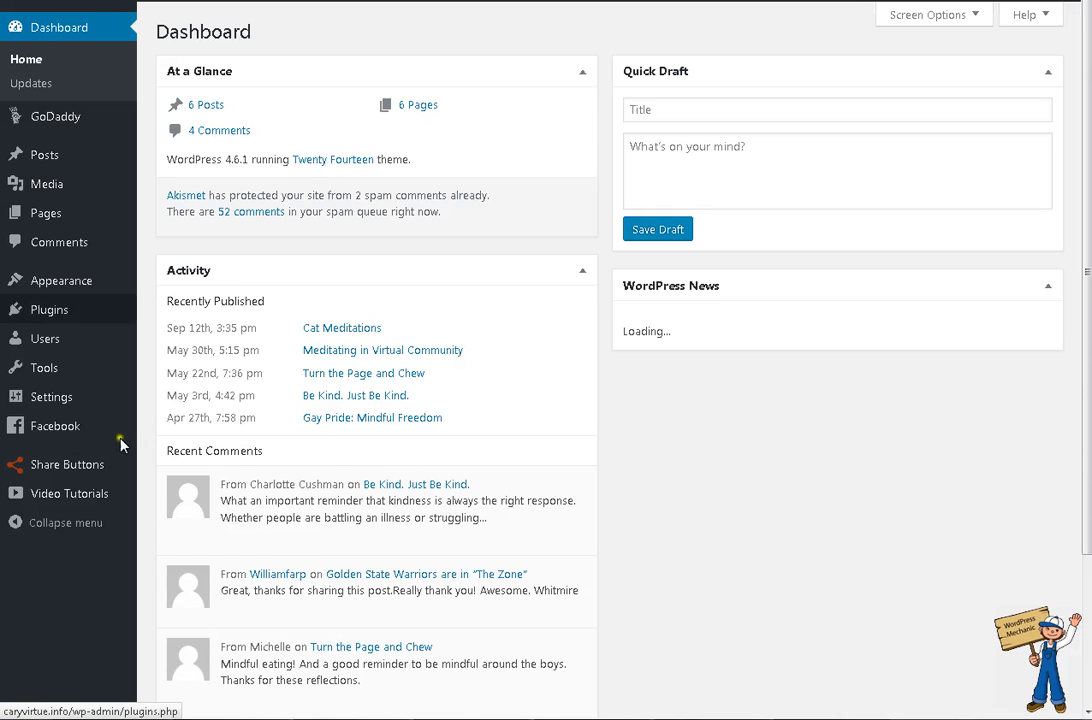
mouse_move(68, 284)
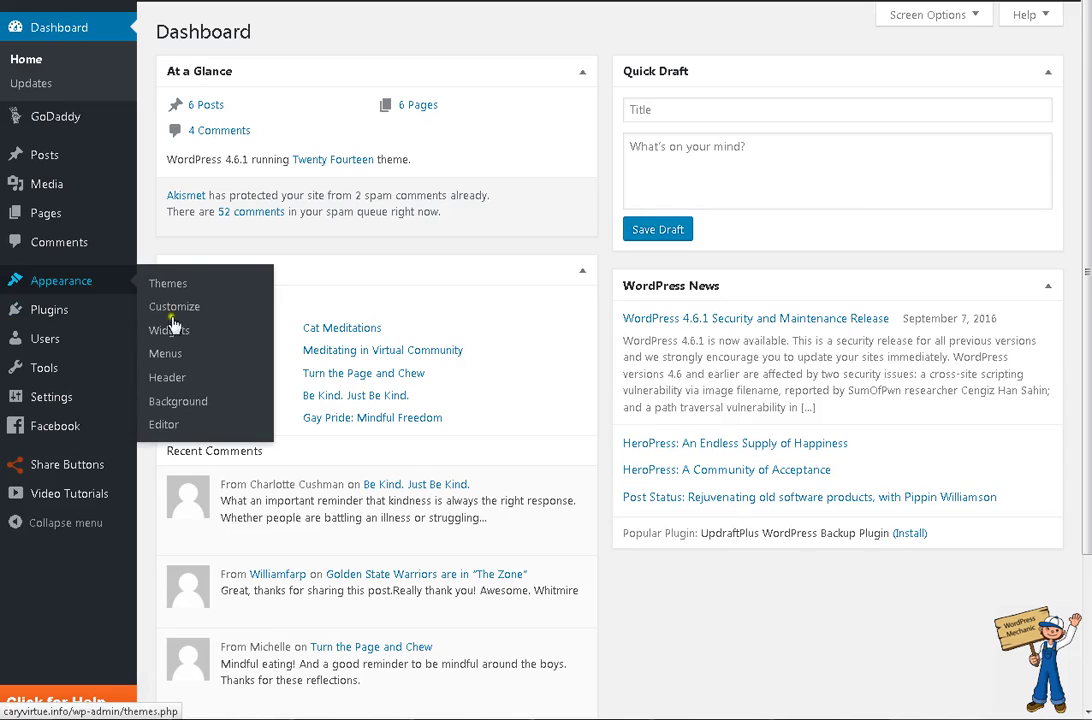
left_click(168, 355)
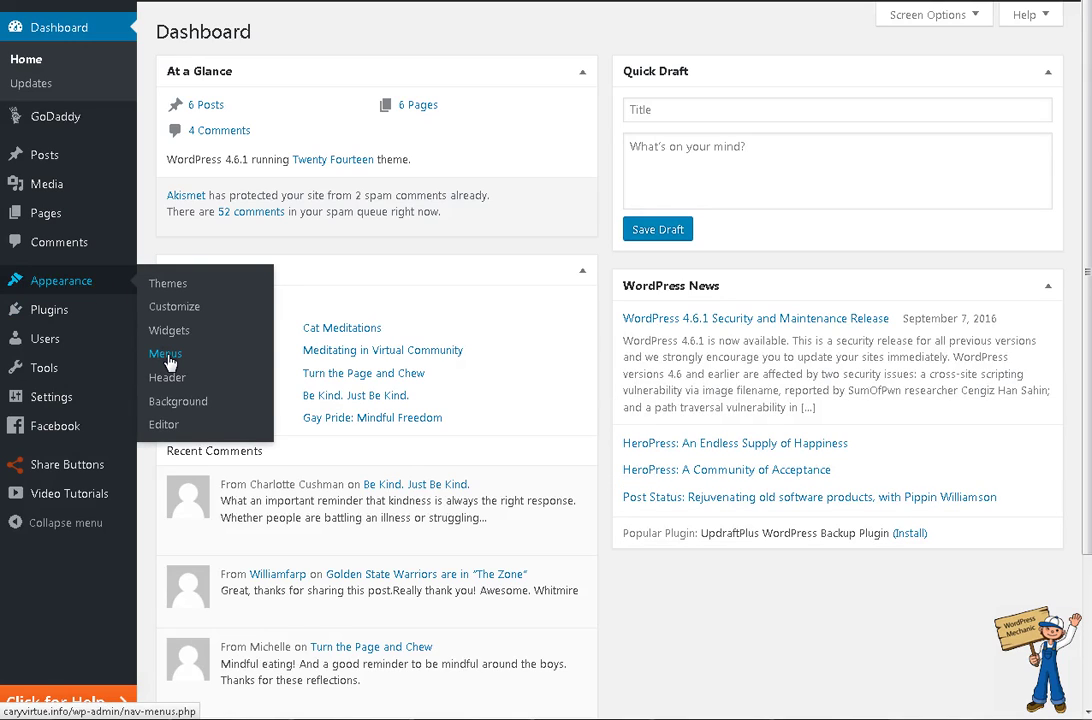
left_click(166, 355)
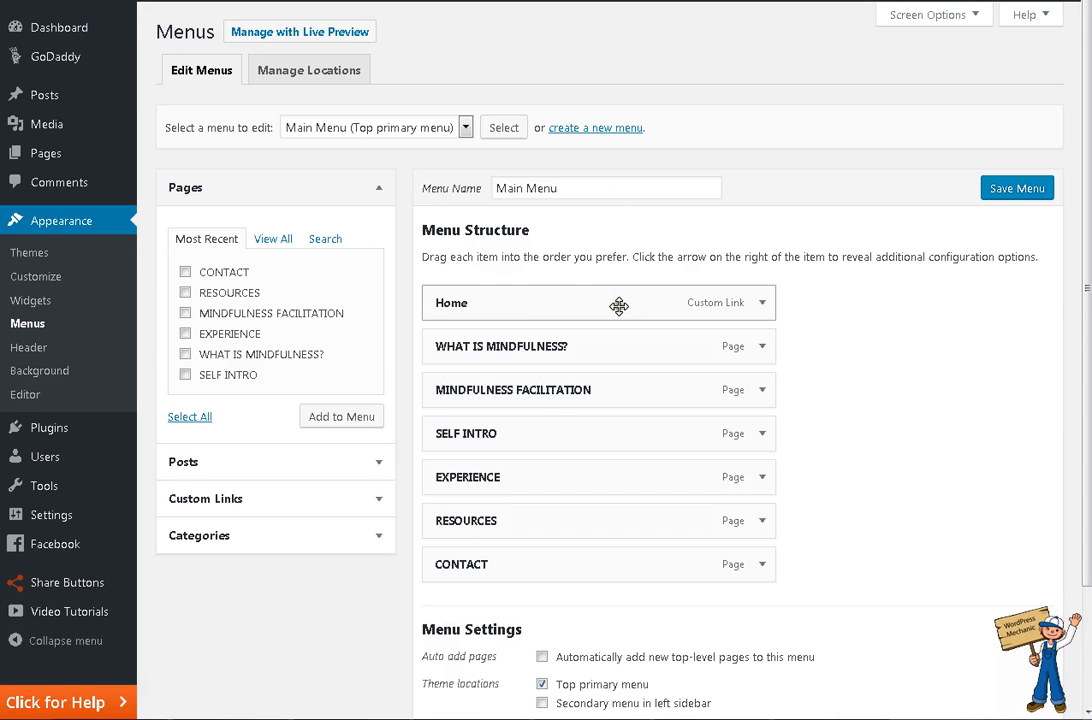
left_click(413, 129)
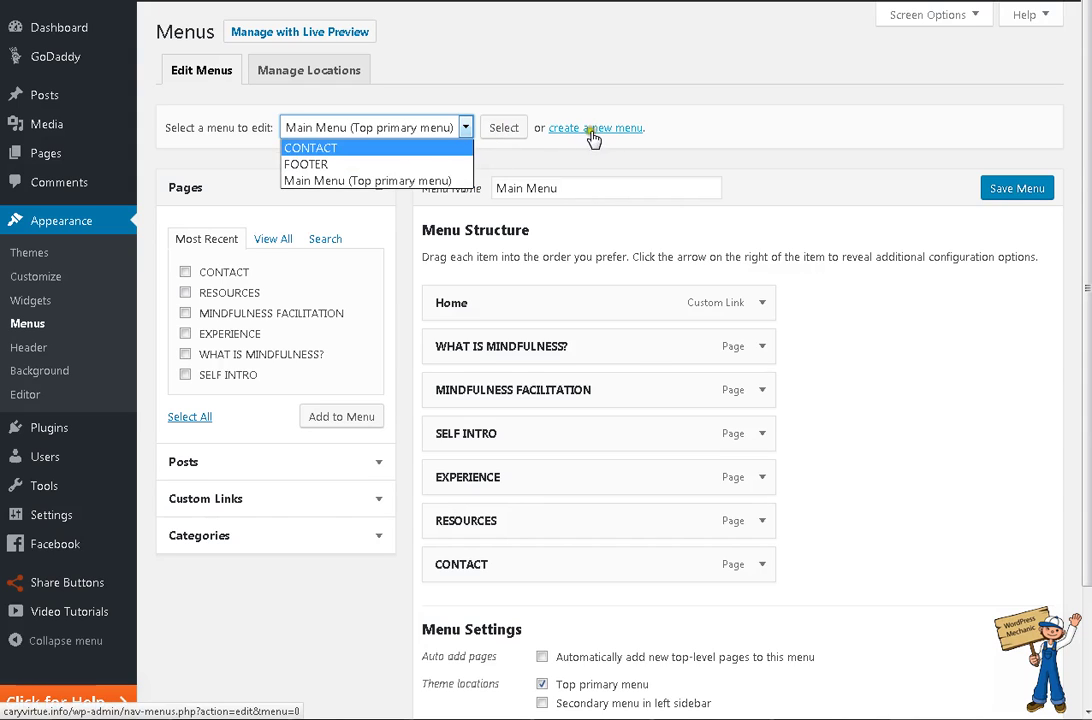
left_click(757, 281)
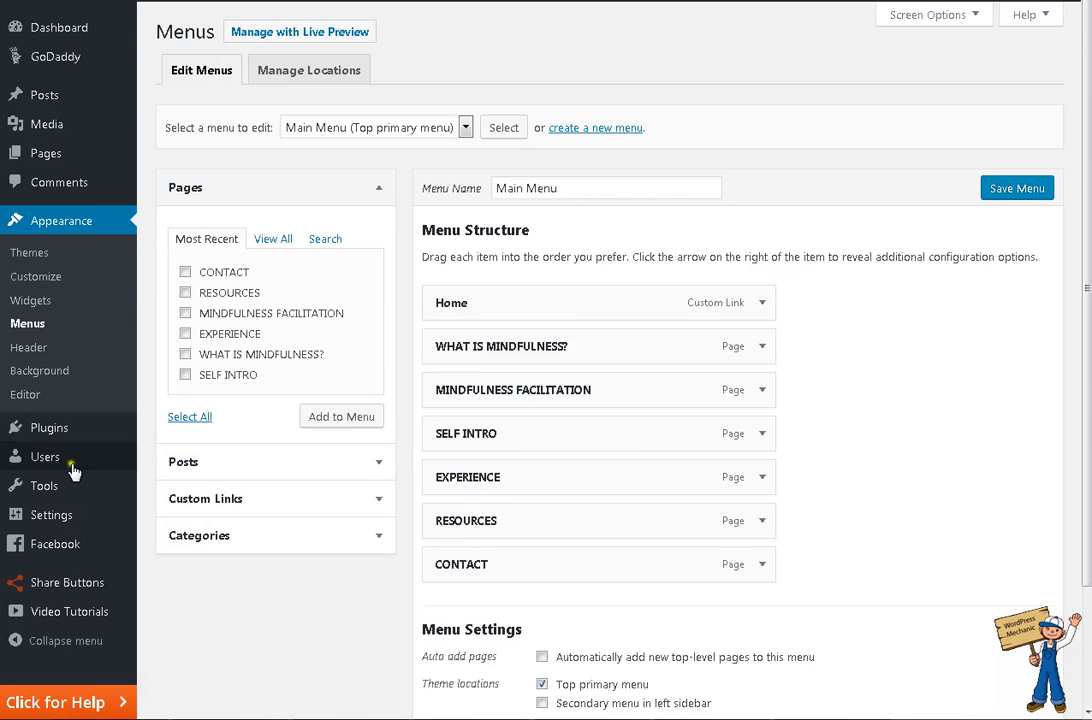
Open the WP Header Images settings and expand the Main Menu section.
mouse_move(70, 517)
scroll(70, 517, "down", 1)
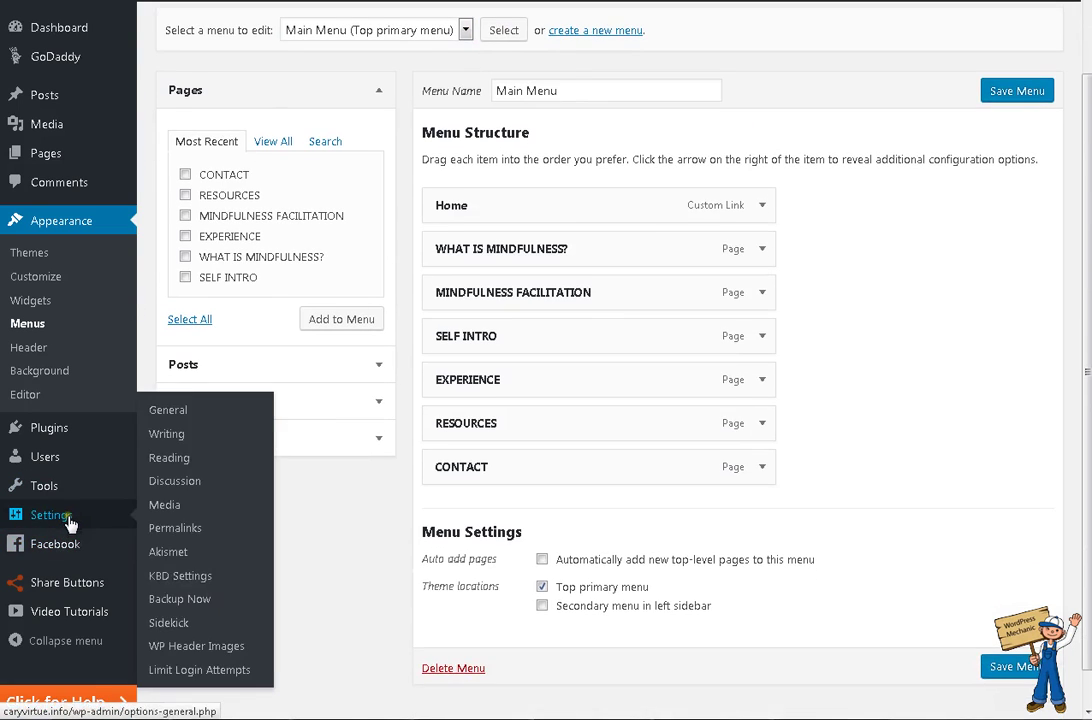
left_click(196, 650)
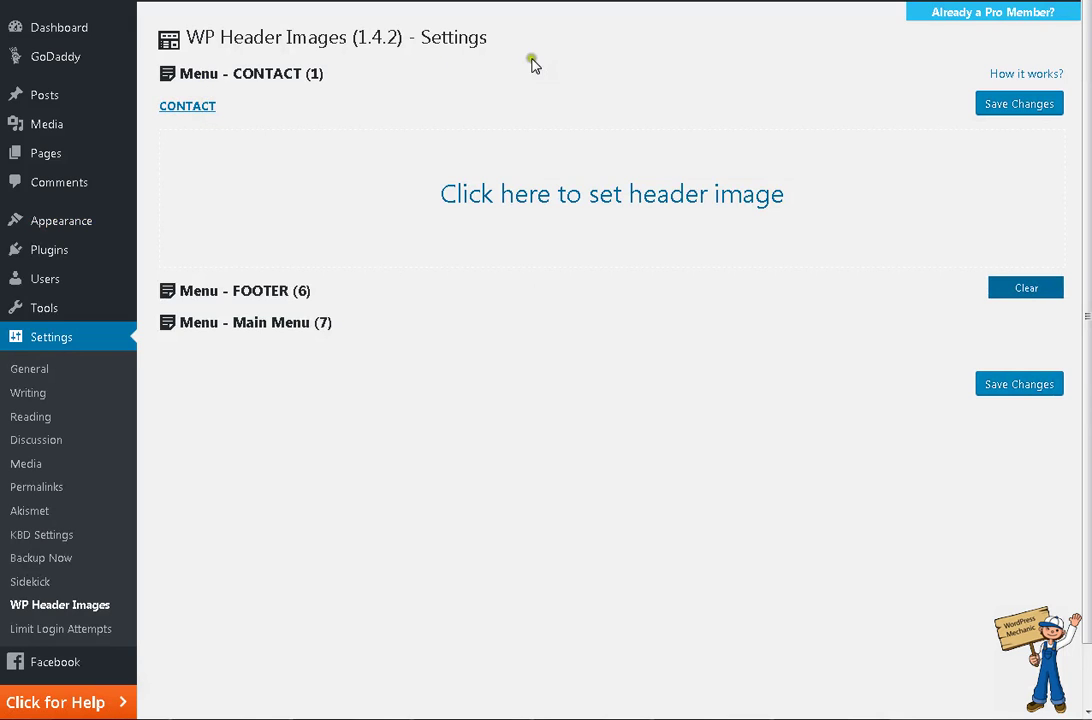
left_click(301, 326)
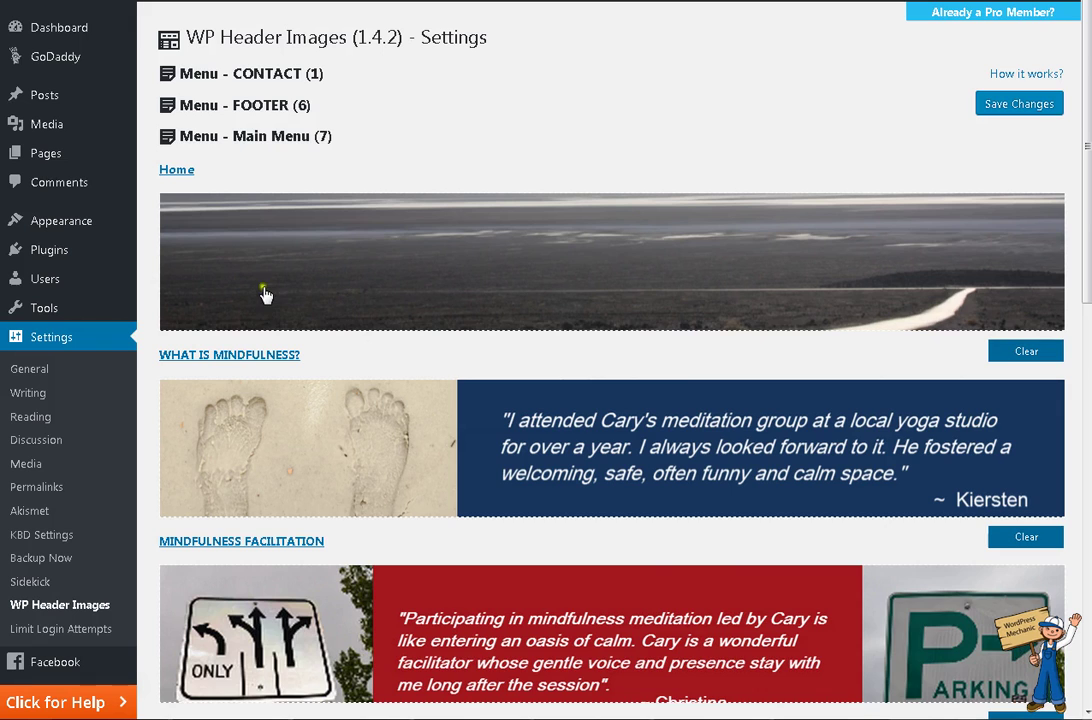
Review the Main Menu header images and view the media library for the EXPERIENCE header, closing it without choosing an image.
scroll(312, 273, "down", 2)
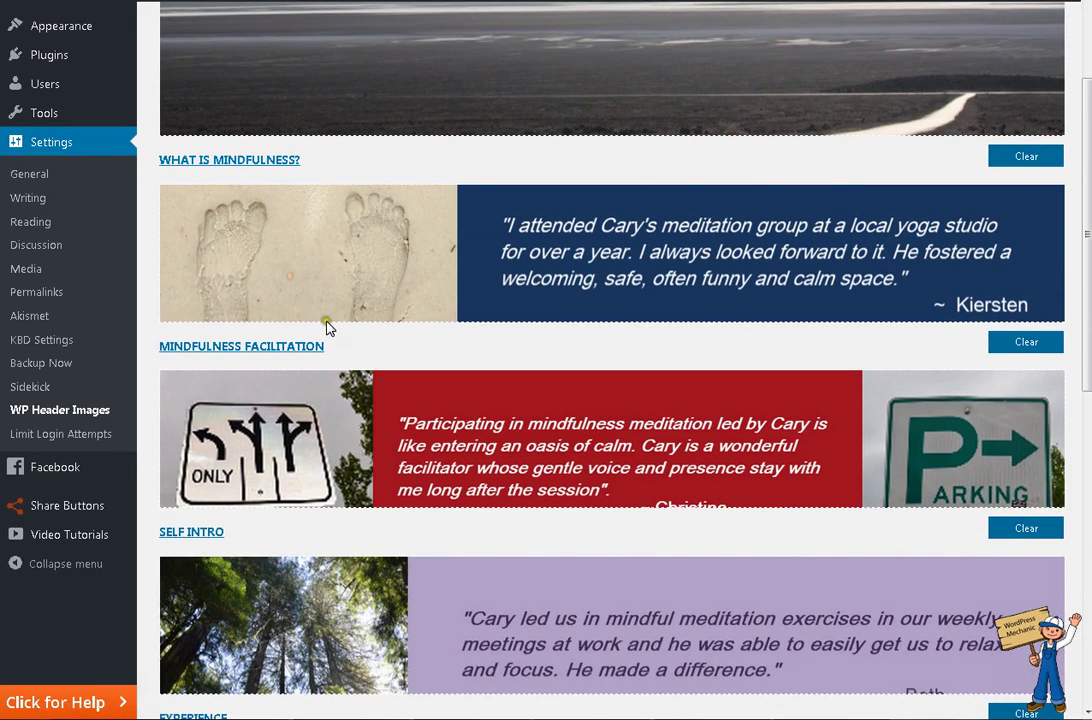
scroll(300, 300, "down", 2)
scroll(224, 345, "down", 3)
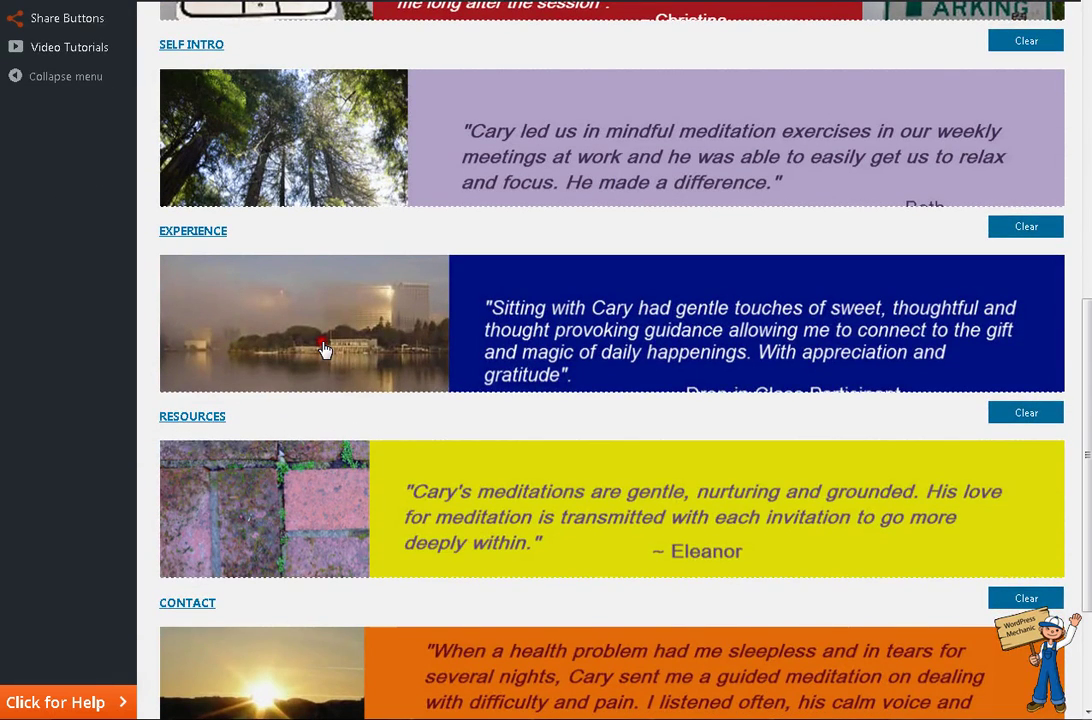
left_click(324, 347)
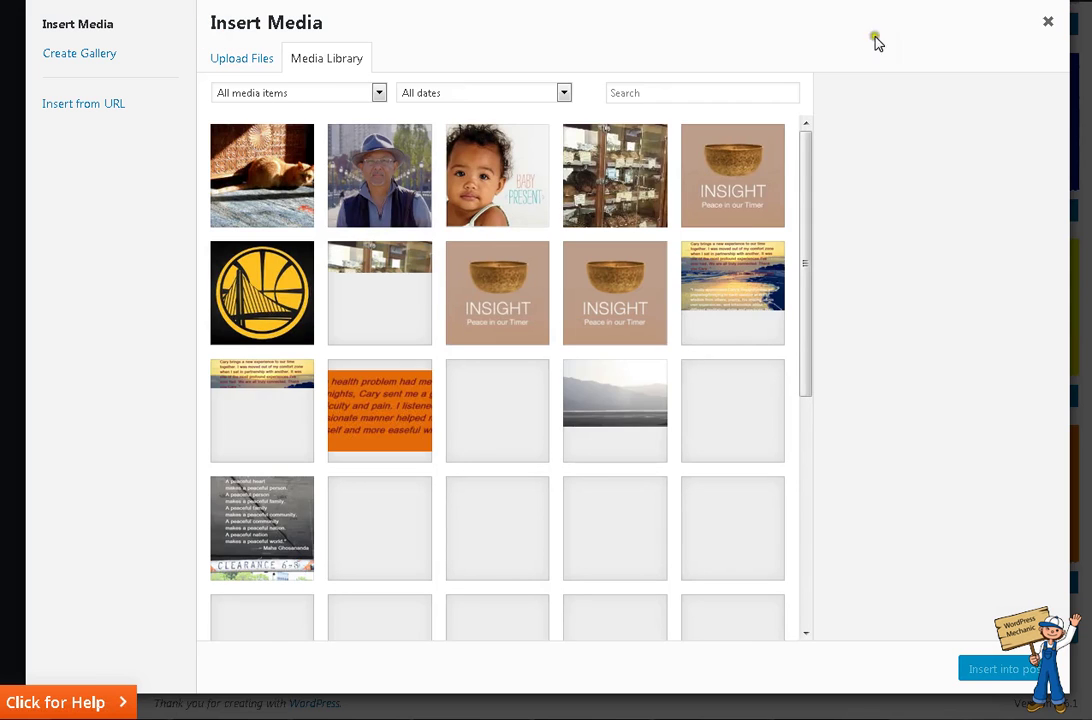
left_click(1048, 21)
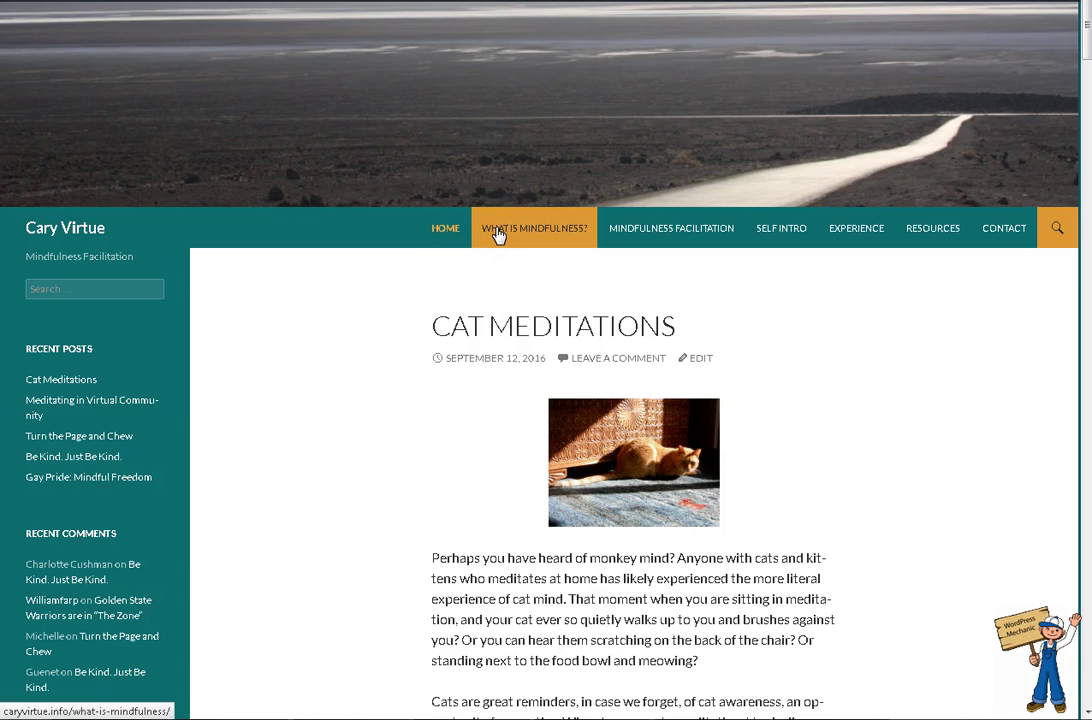
View the live site's WHAT IS MINDFULNESS?, MINDFULNESS FACILITATION and SELF INTRO pages to check their header images.
left_click(498, 232)
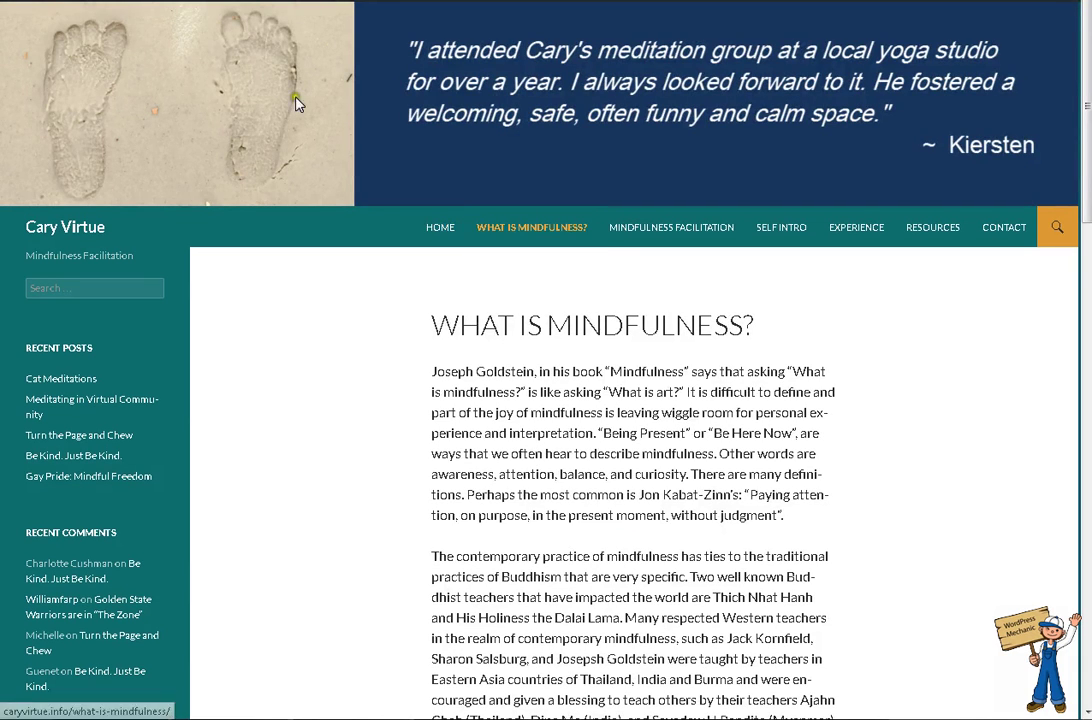
left_click(638, 232)
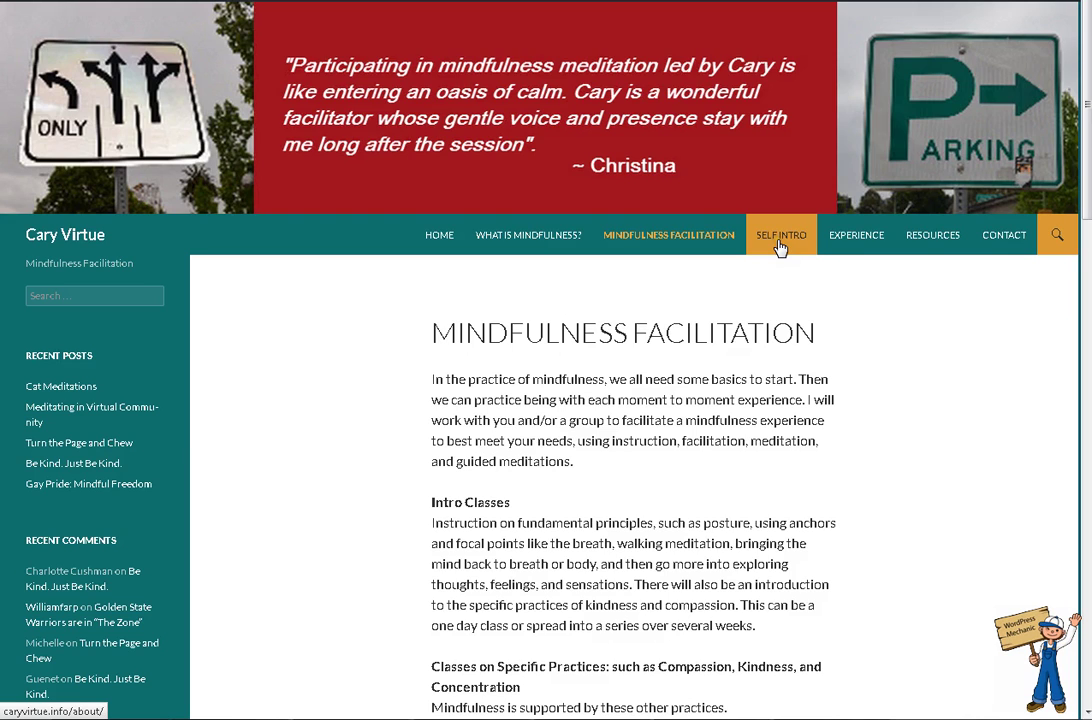
left_click(780, 245)
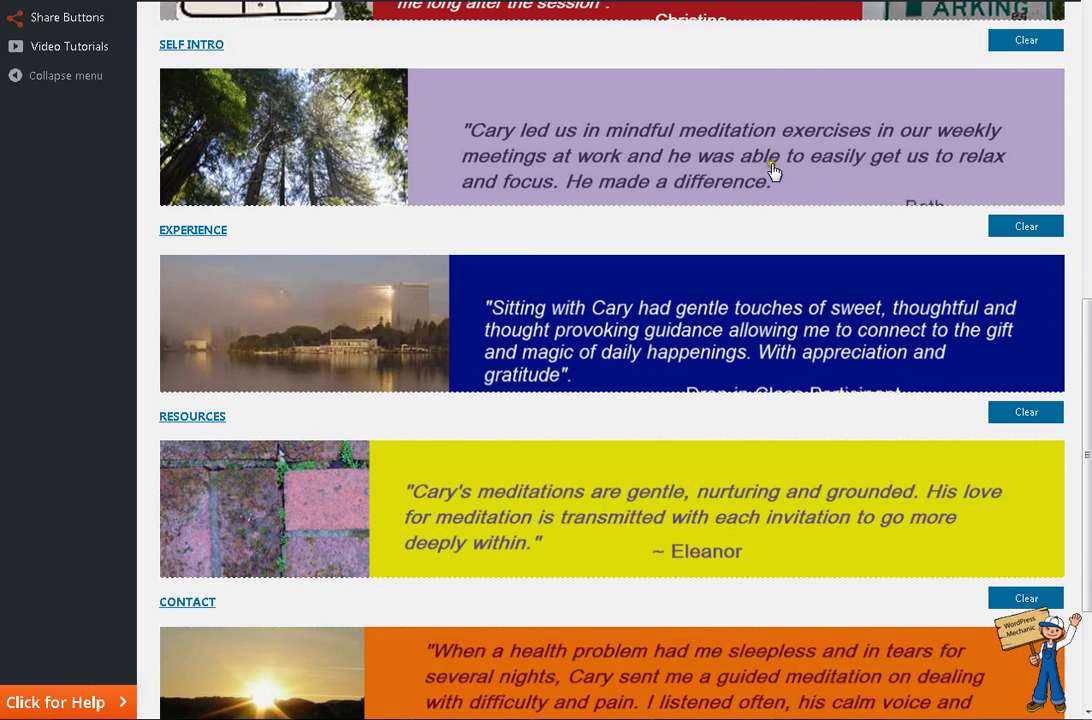
Show the WP Header Images usage instructions and open the theme's header.php for editing from them.
scroll(773, 172, "up", 7)
scroll(1000, 60, "up", 1)
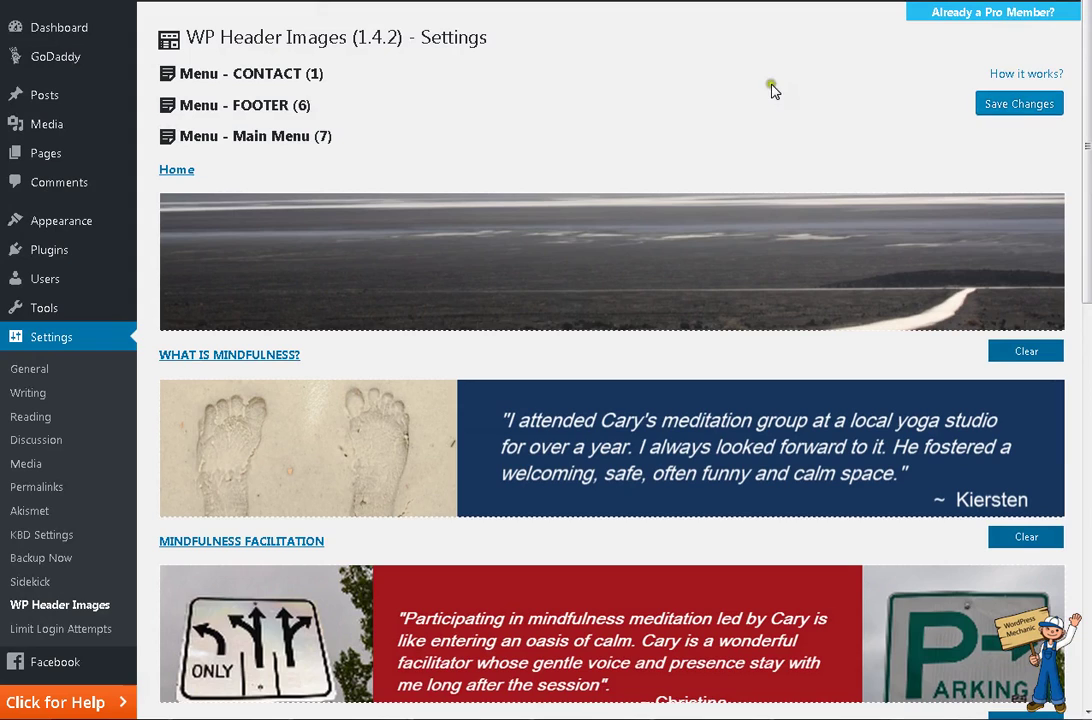
left_click(1019, 78)
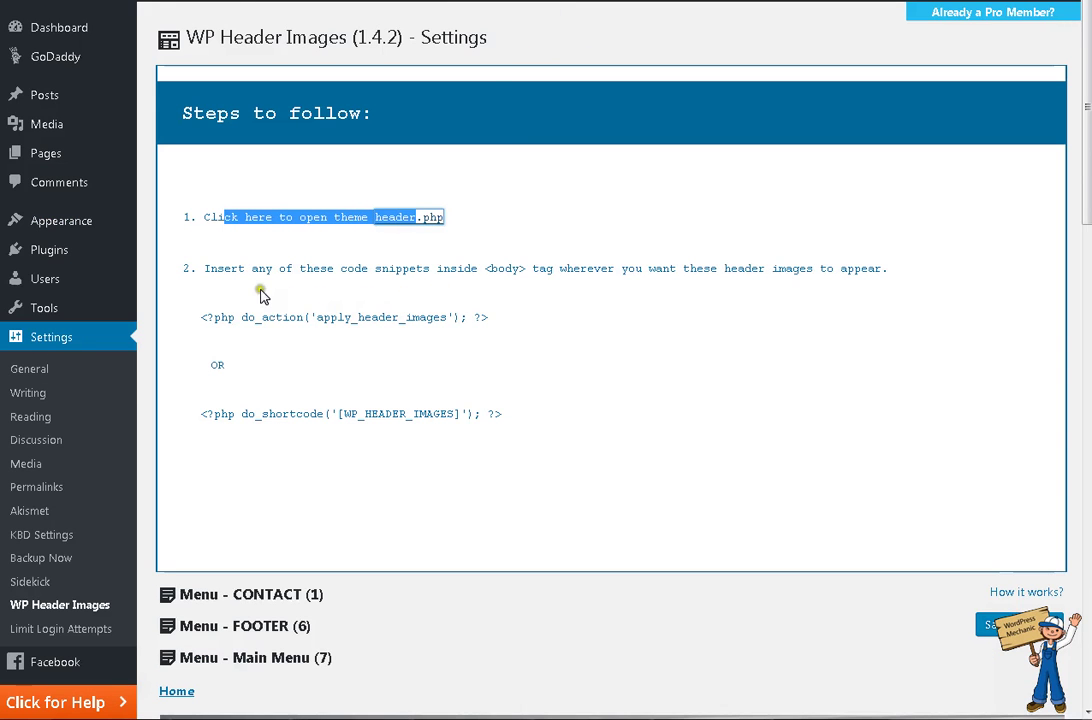
left_click(399, 222)
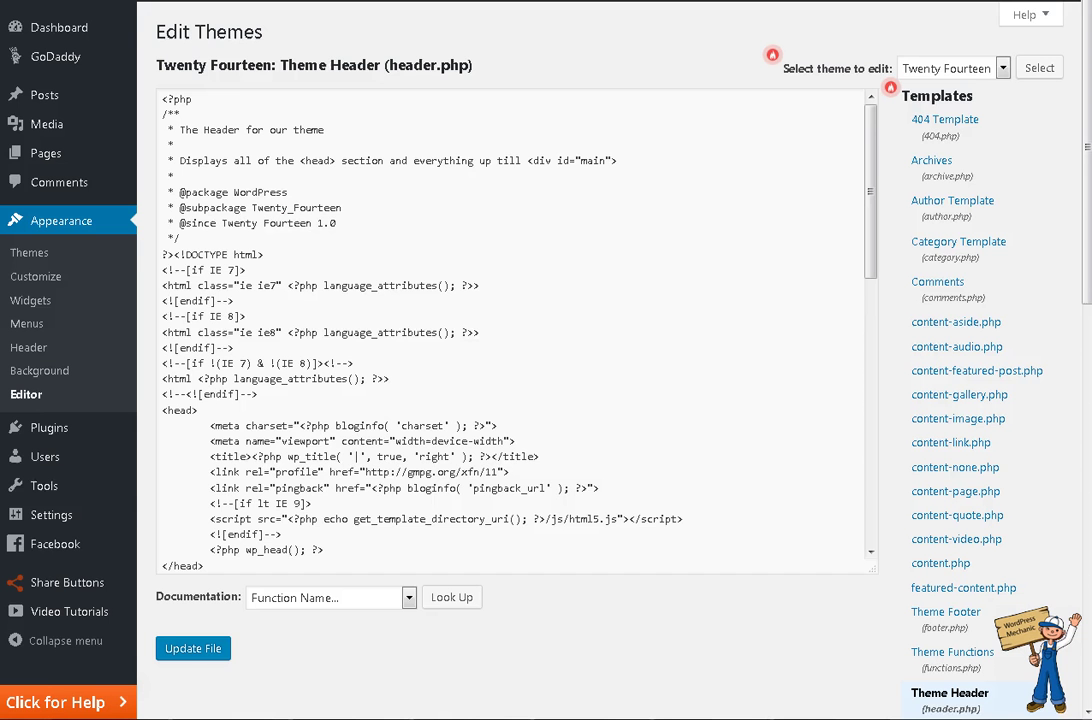
scroll(624, 272, "down", 5)
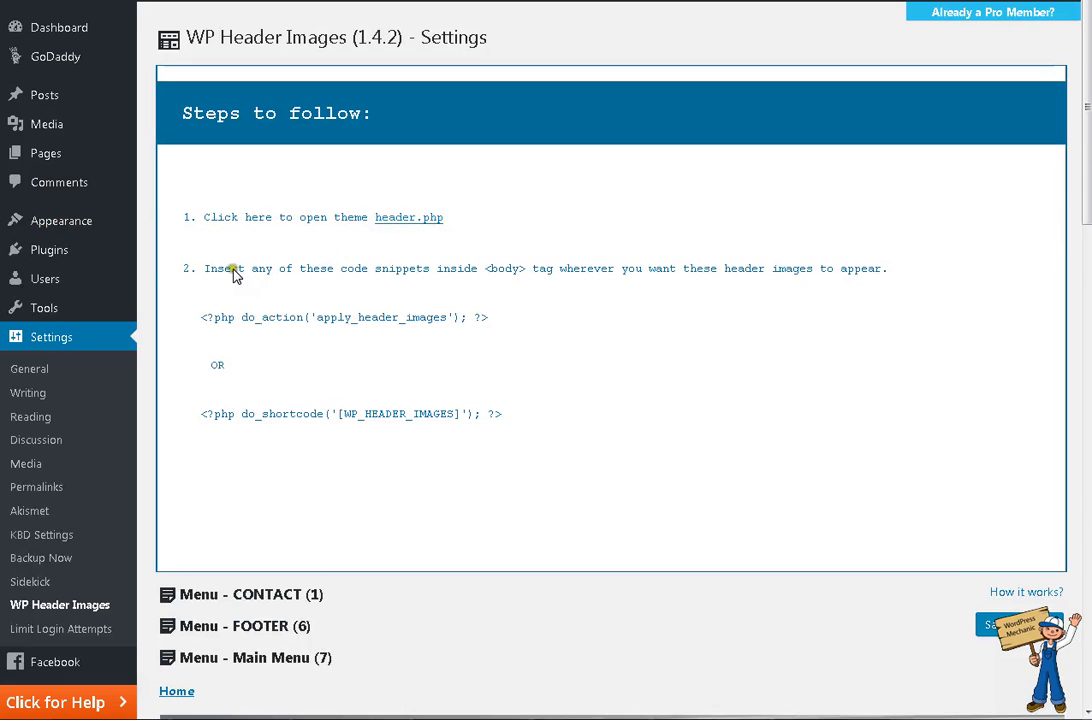
Check the snippet placement instruction and locate the opening body tag in header.php by searching for "<body".
left_click_drag(231, 270, 524, 270)
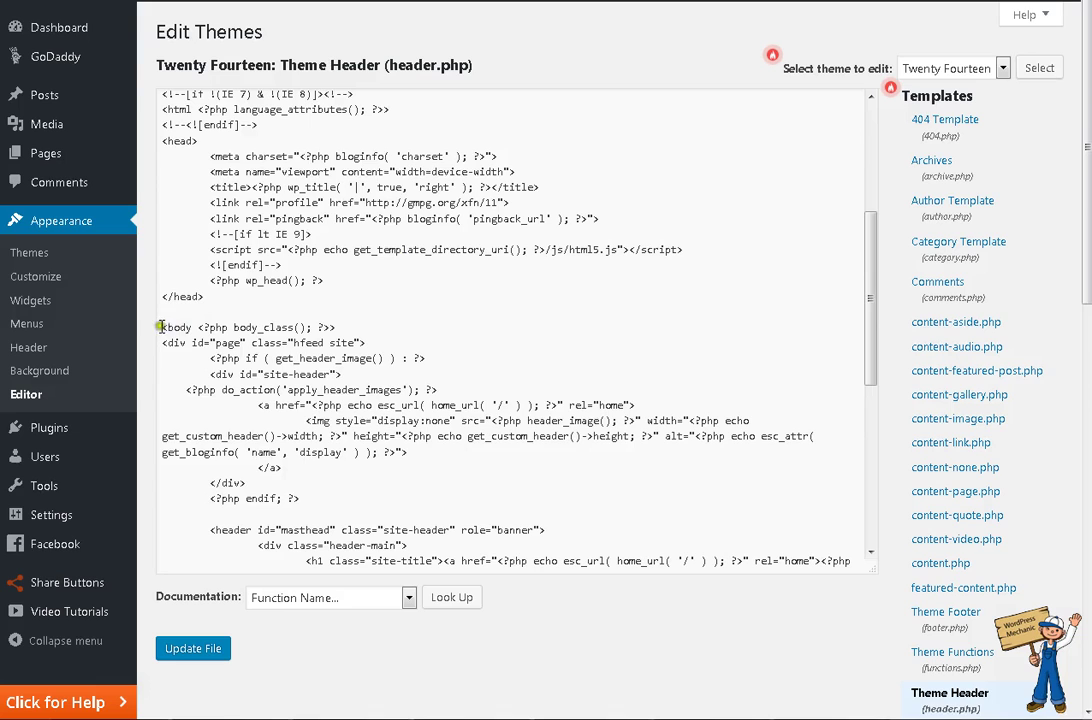
left_click(152, 328)
left_click_drag(160, 327, 191, 326)
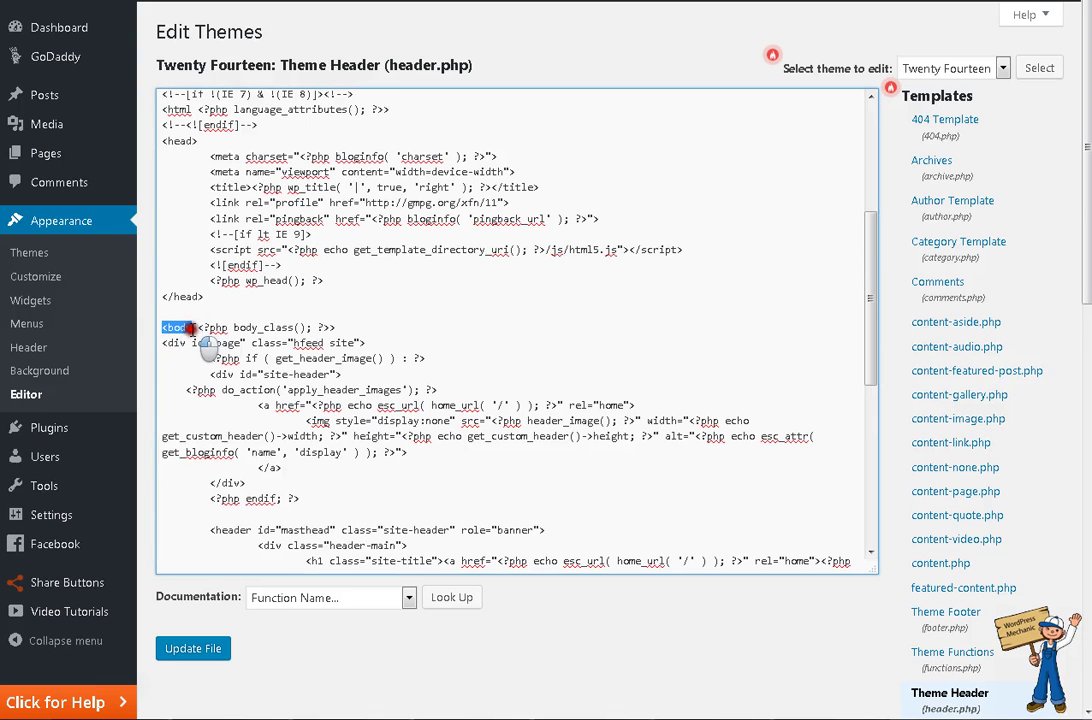
key("ctrl+f")
type("<body")
left_click(342, 346)
Compare the do_action and do_shortcode snippets in the plugin's instructions with the do_action('apply_header_images') line in header.php.
key("ctrl+Tab")
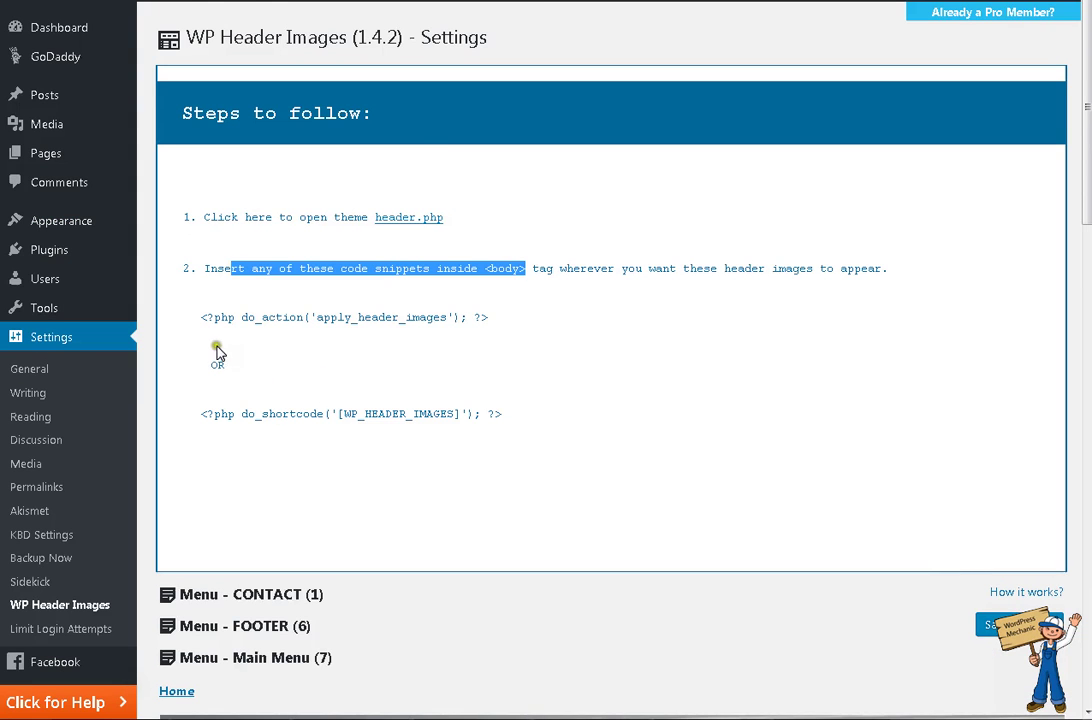
left_click_drag(205, 320, 500, 316)
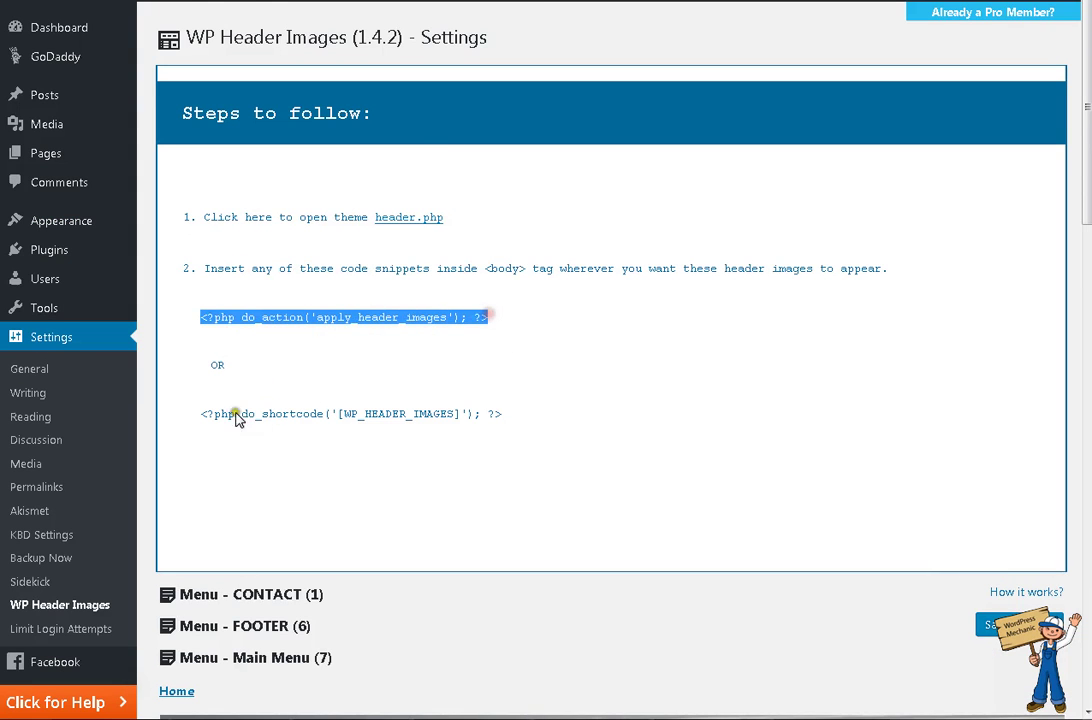
left_click(199, 416)
left_click_drag(199, 418, 505, 420)
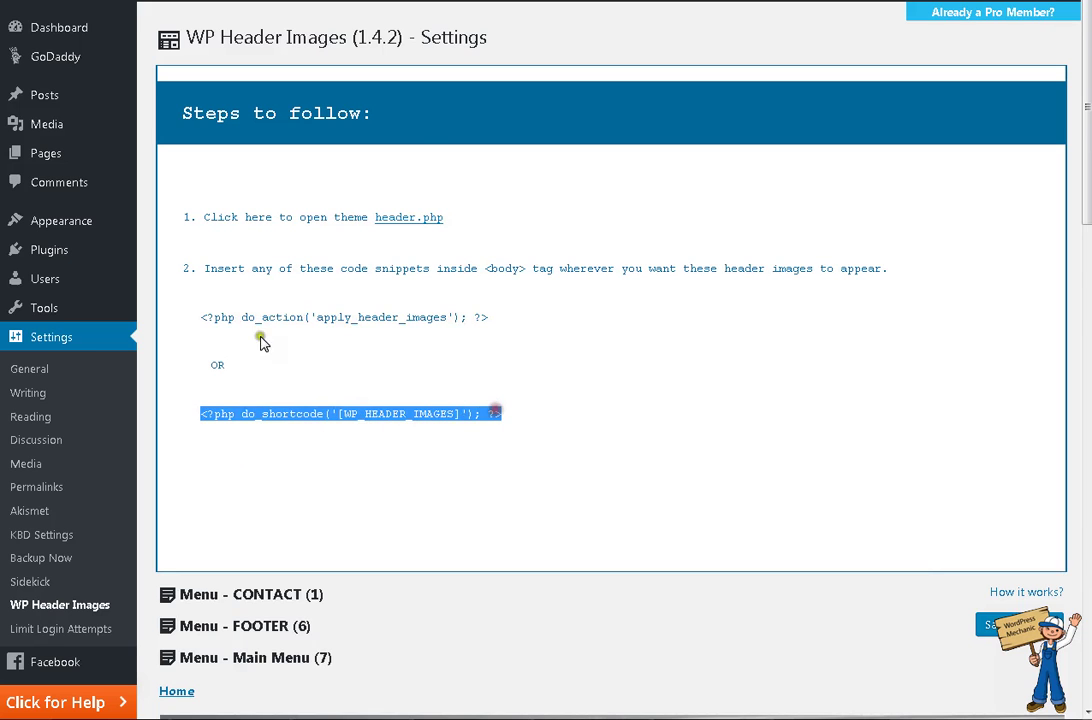
left_click(201, 320)
left_click_drag(203, 323, 580, 314)
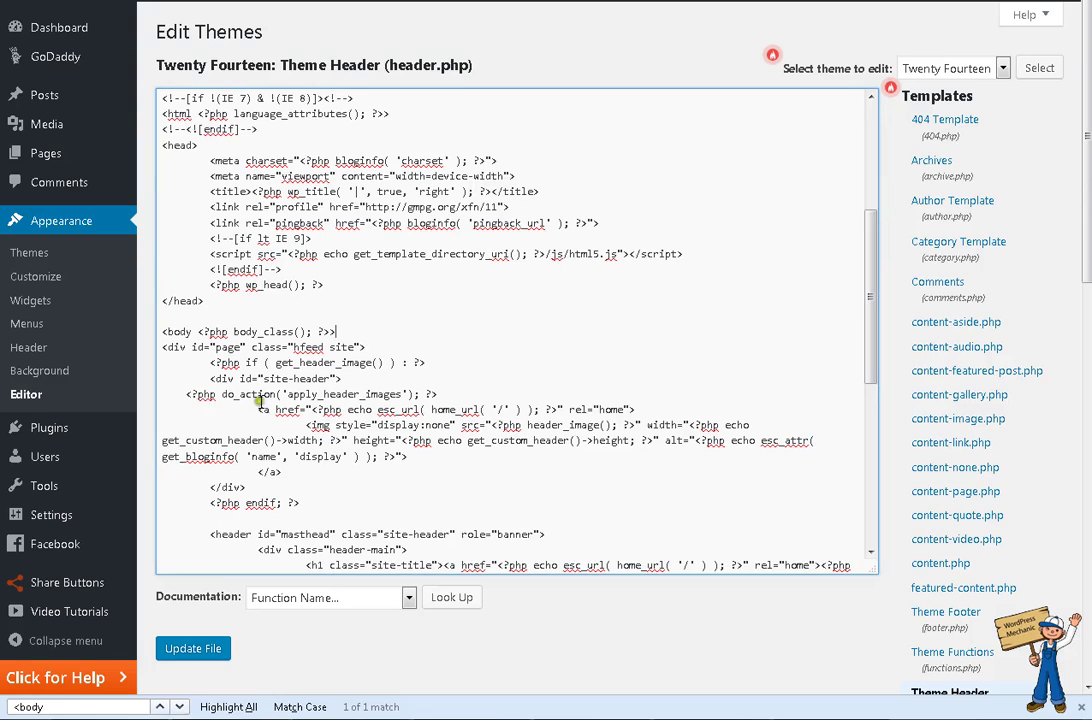
left_click_drag(182, 398, 463, 390)
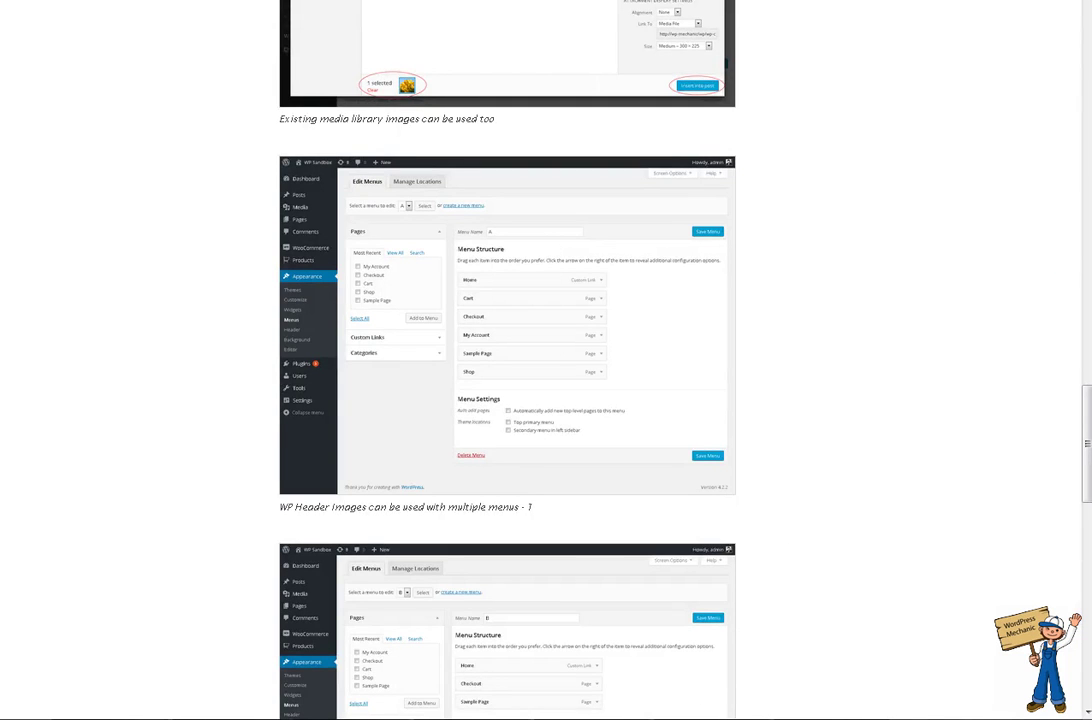
key("ctrl+t")
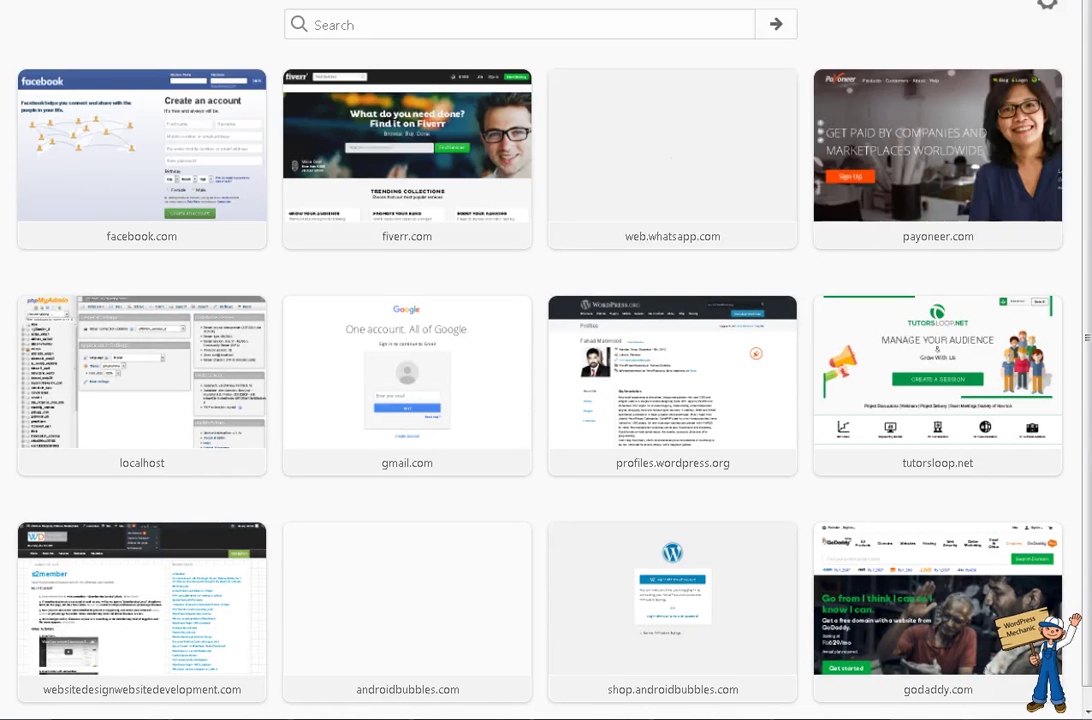
type("localhost/wp")
key("Return")
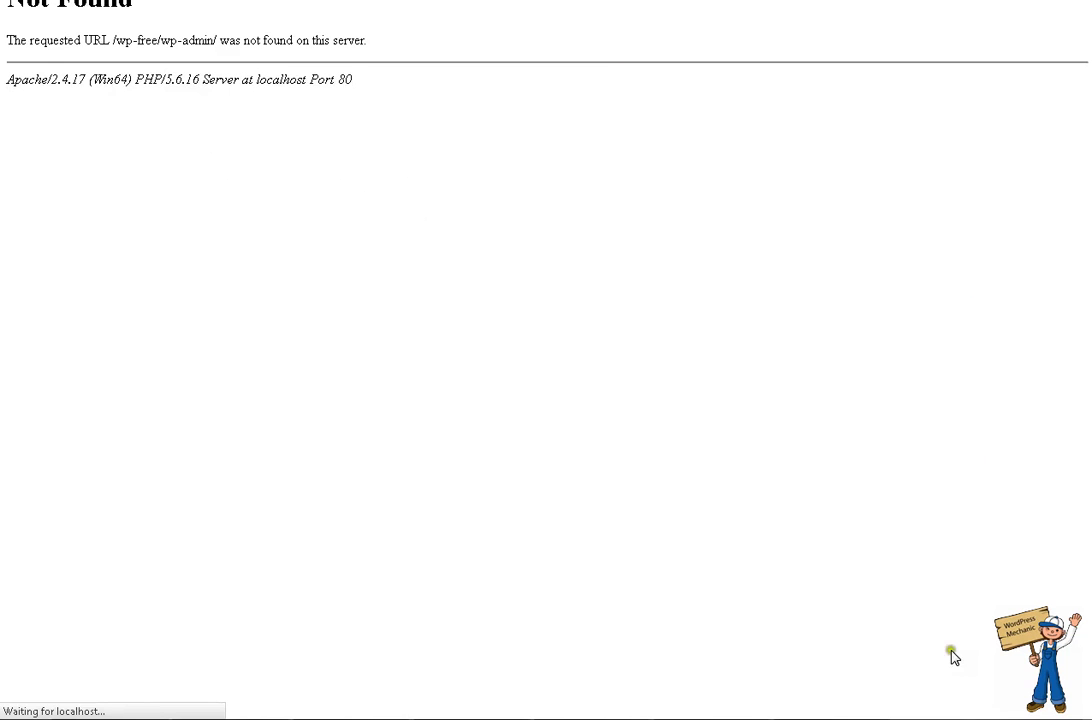
right_click(973, 647)
left_click(1000, 588)
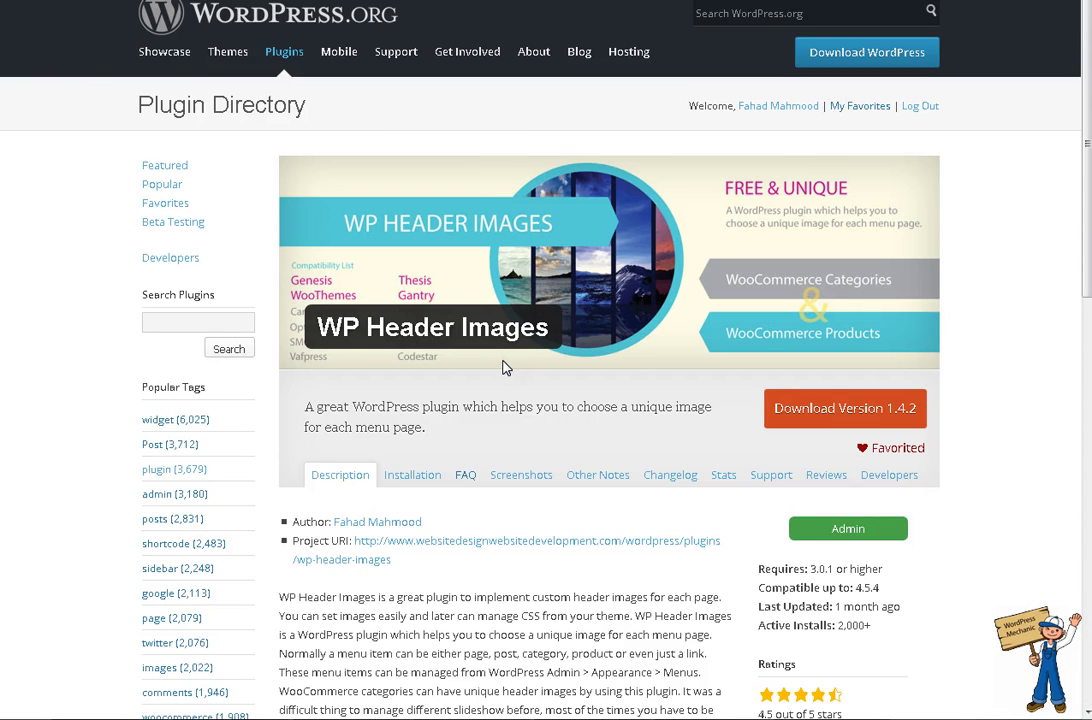
Open the local WordPress admin dashboard under localhost/wp/ and show the store's product categories.
key("ctrl+t")
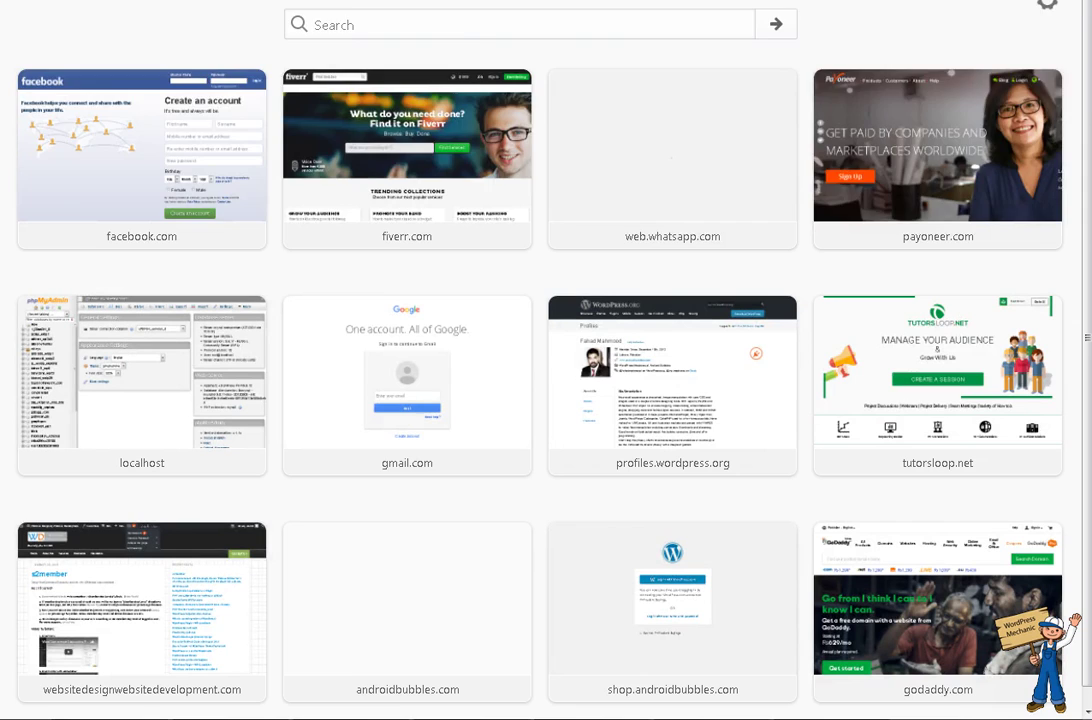
type("localhost/w")
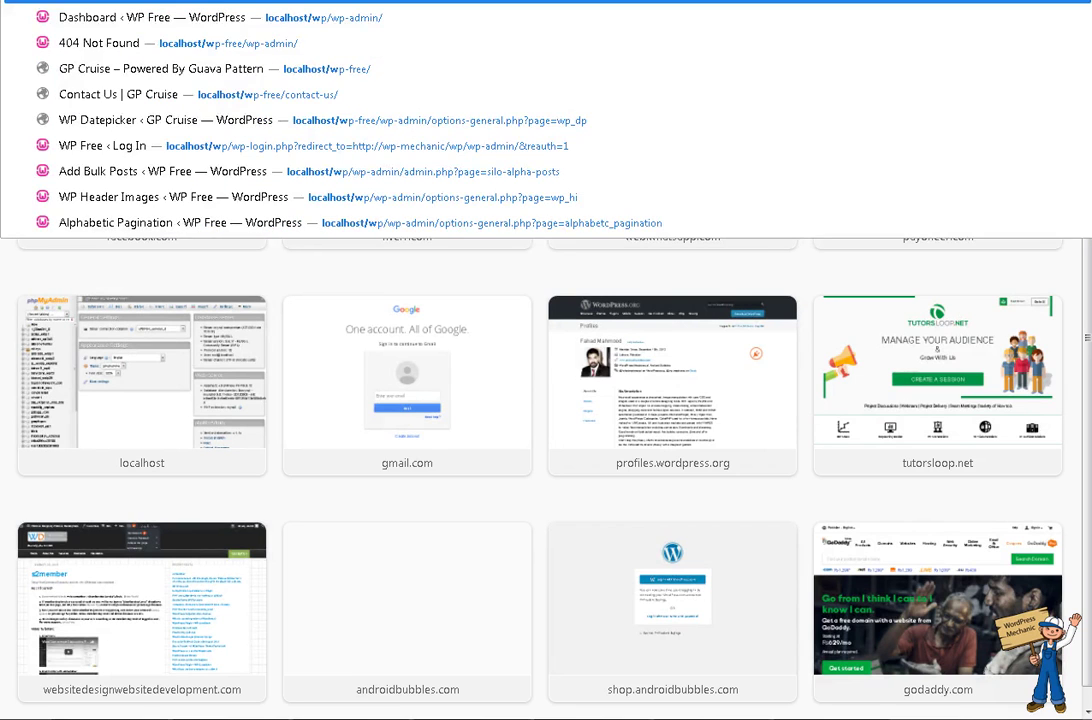
type("p/")
key("Return")
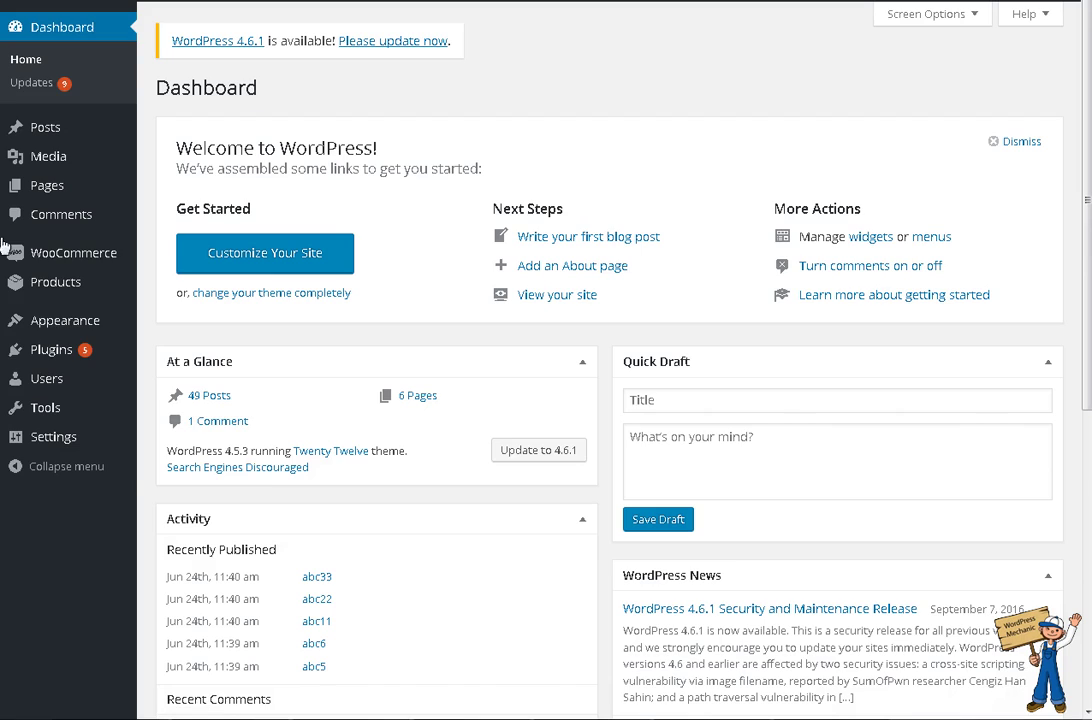
mouse_move(62, 324)
mouse_move(37, 287)
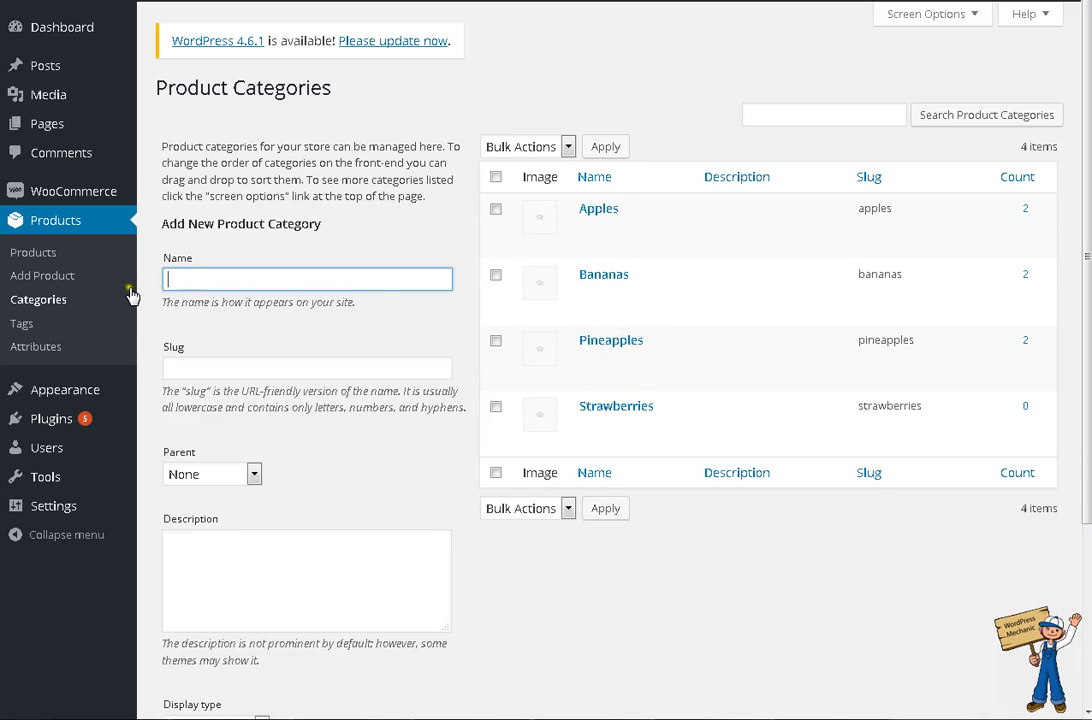
Open the menu editor for Menu 1 and look over its structure and the available item types.
mouse_move(80, 420)
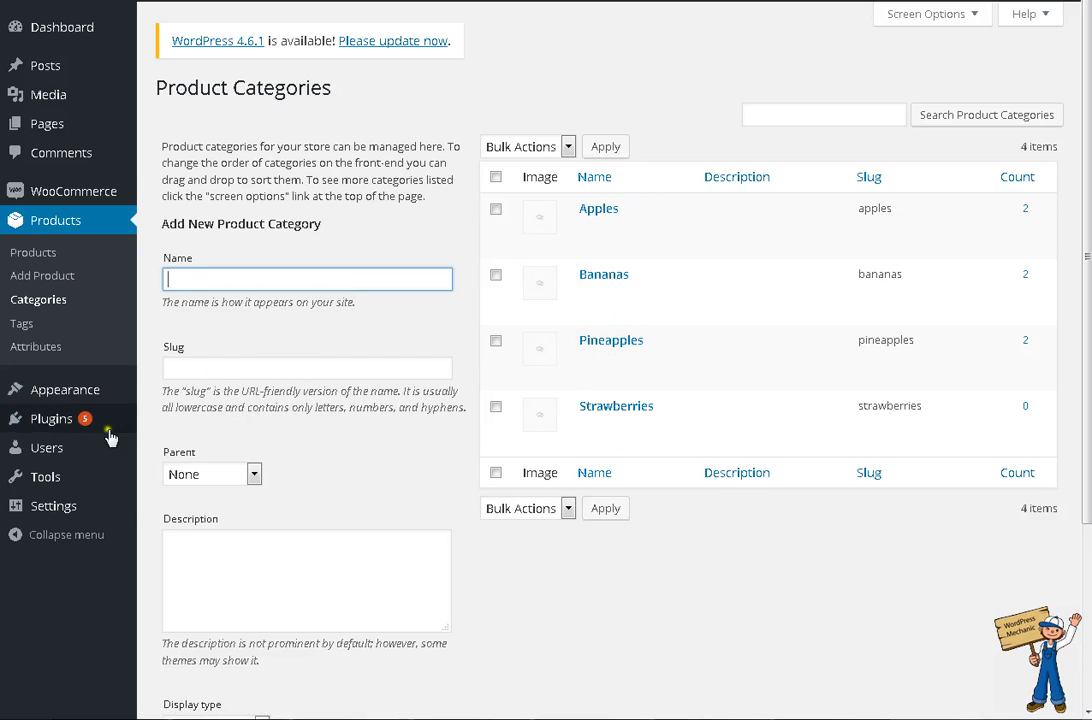
mouse_move(74, 450)
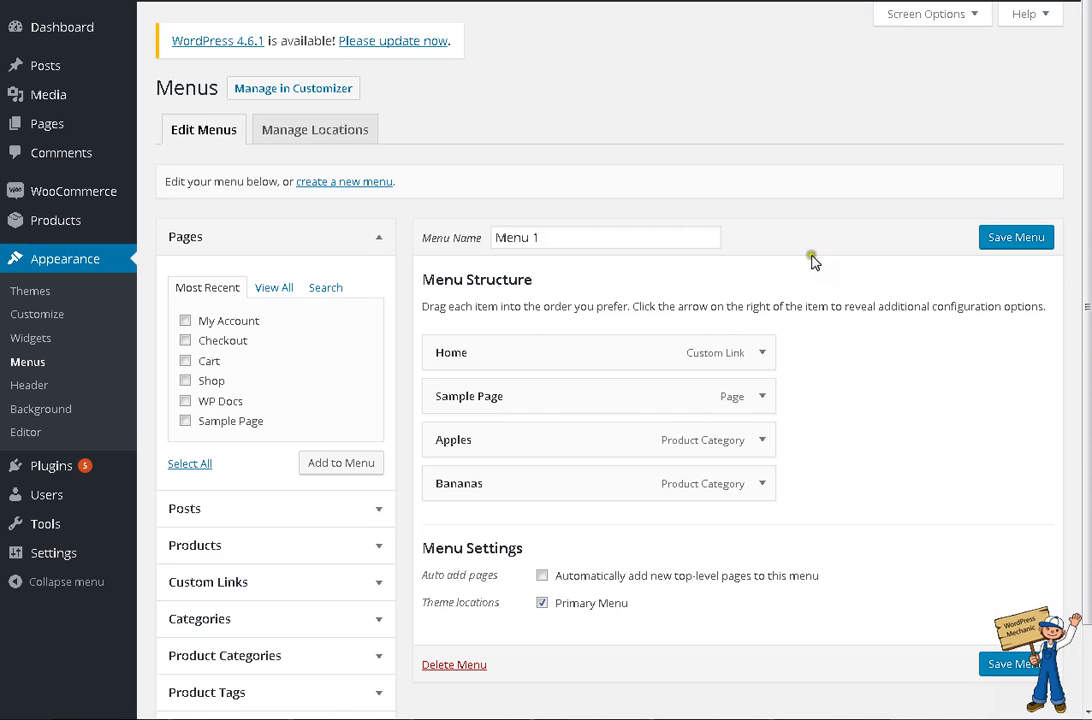
scroll(785, 429, "down", 1)
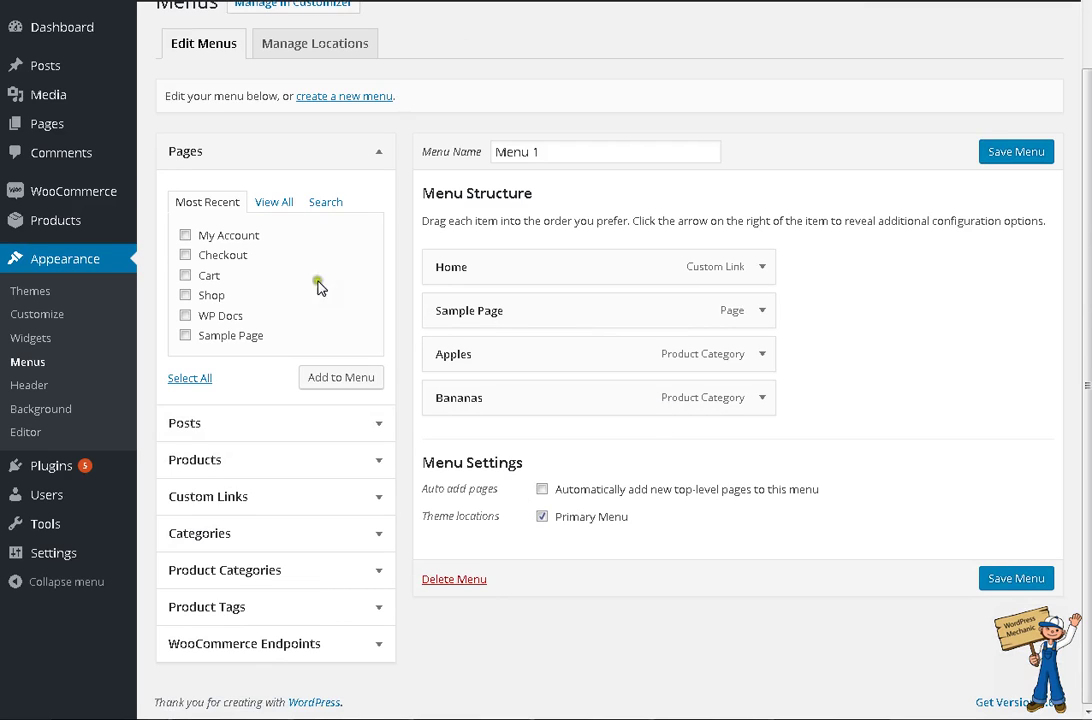
left_click(386, 490)
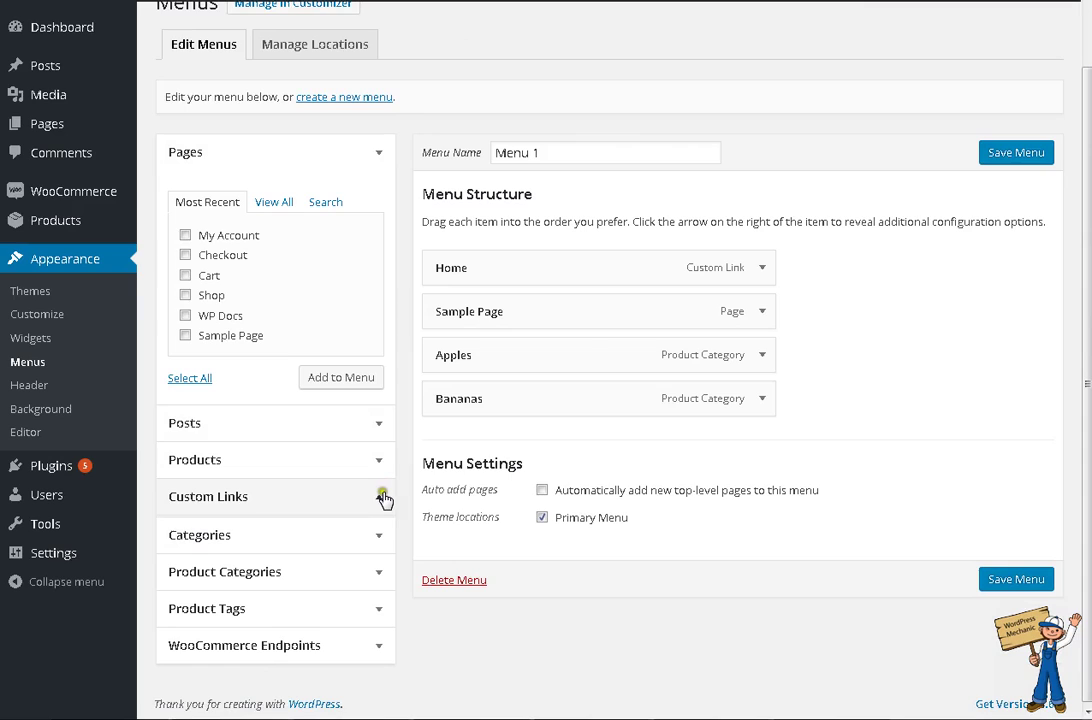
left_click(383, 496)
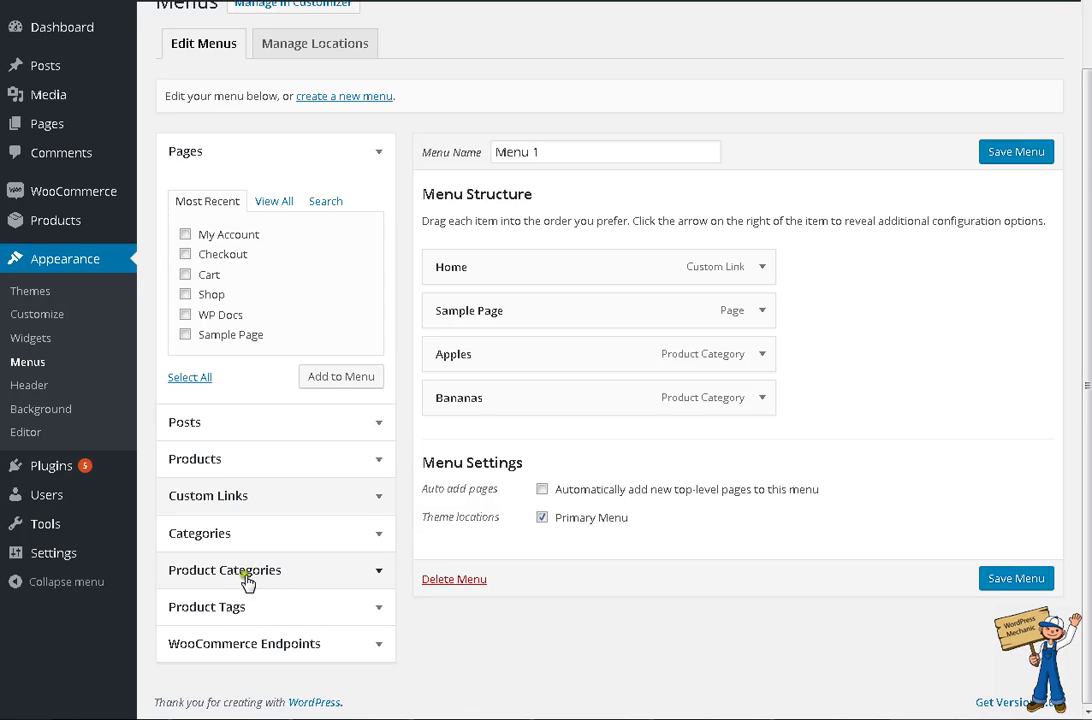
Check in the menu editor's Screen Options that the Product Categories box is enabled.
scroll(707, 330, "up", 2)
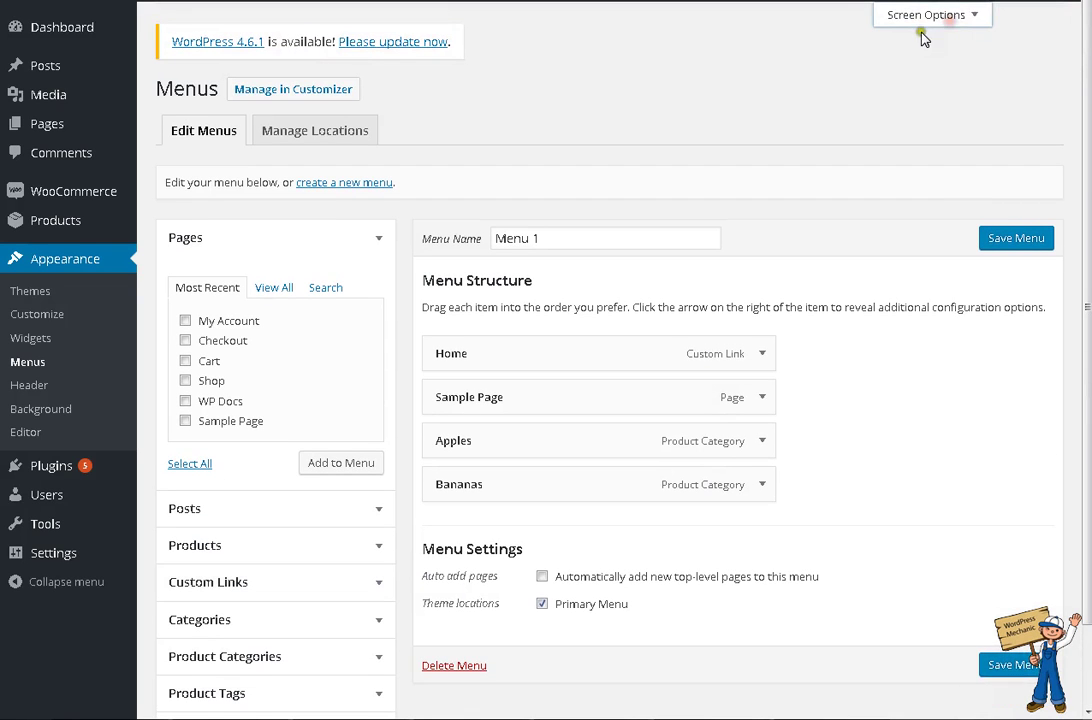
left_click(950, 28)
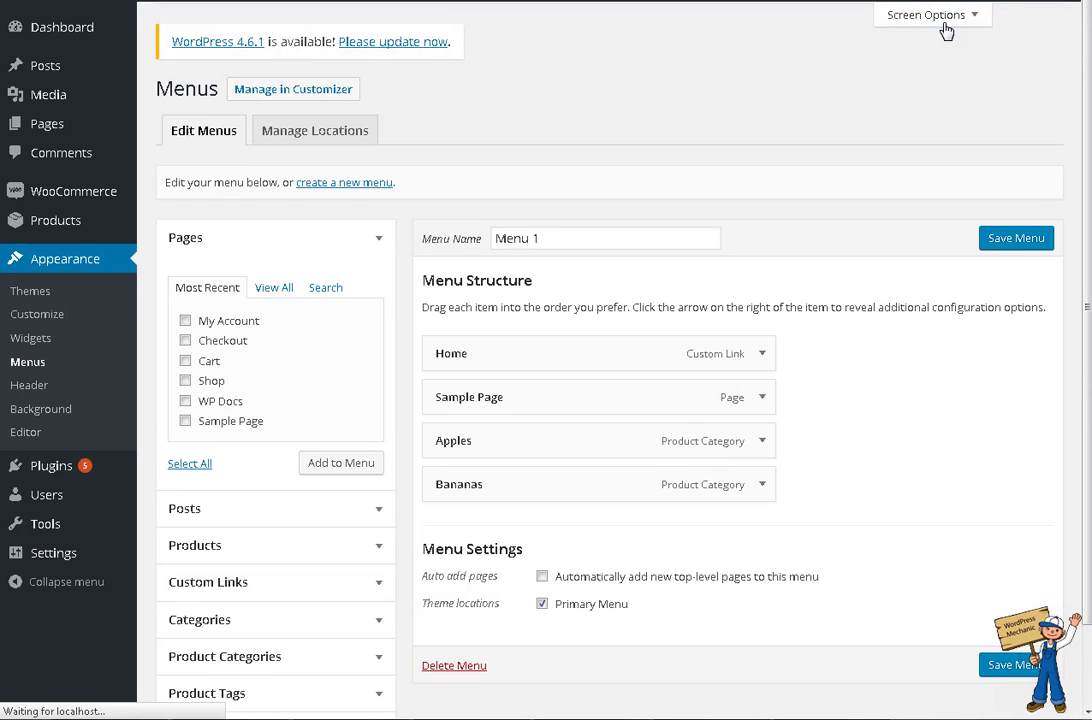
left_click(946, 30)
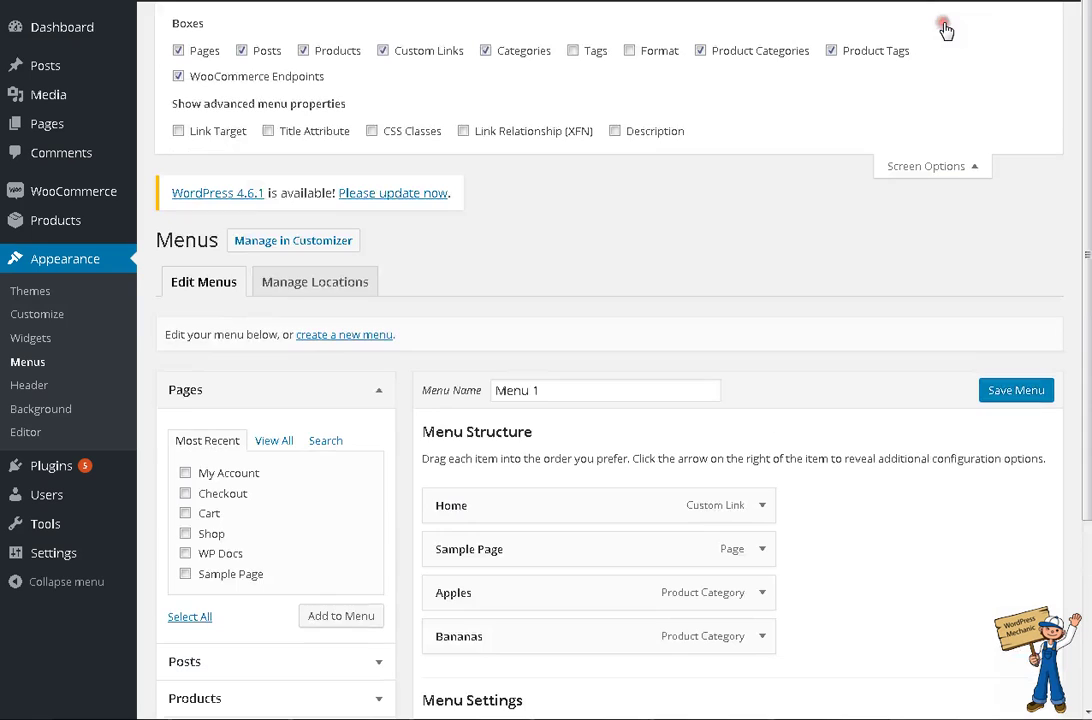
left_click(701, 50)
left_click(960, 165)
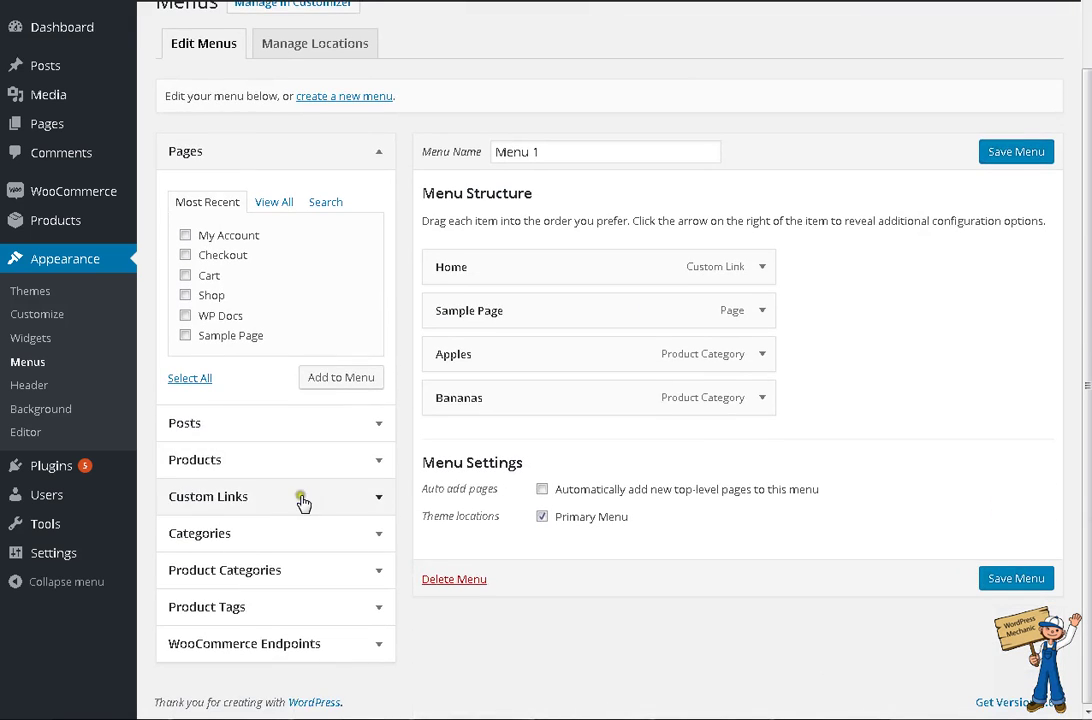
Add a custom link with the link text Shop and a placeholder URL to Menu 1.
left_click(324, 495)
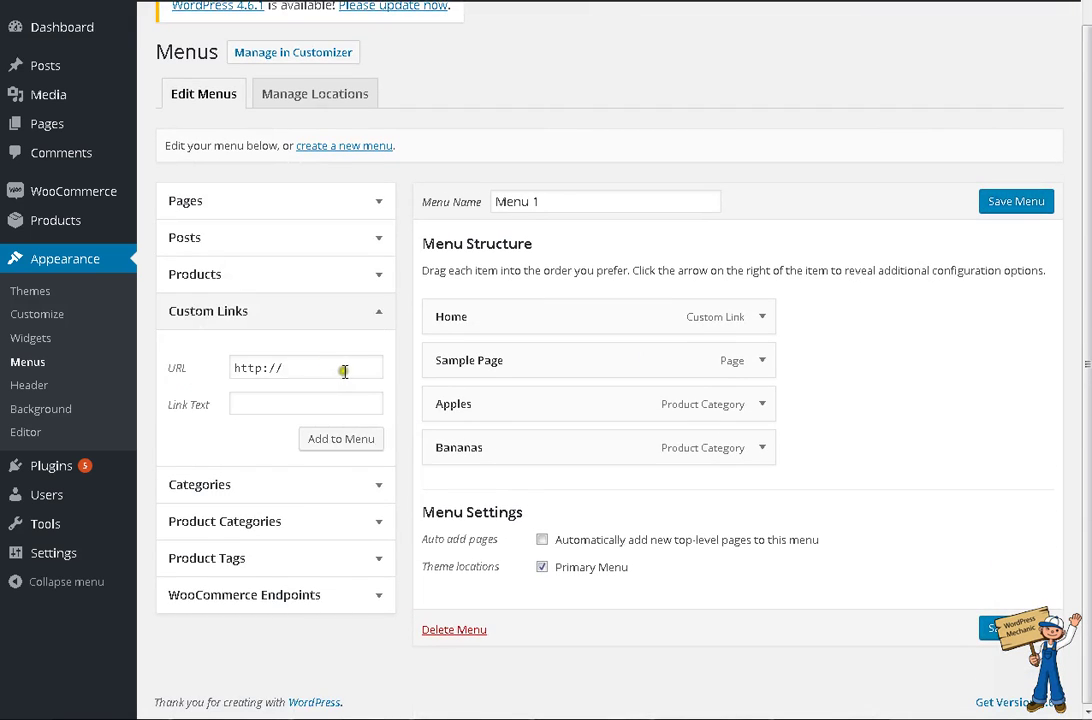
left_click(343, 371)
left_click(297, 399)
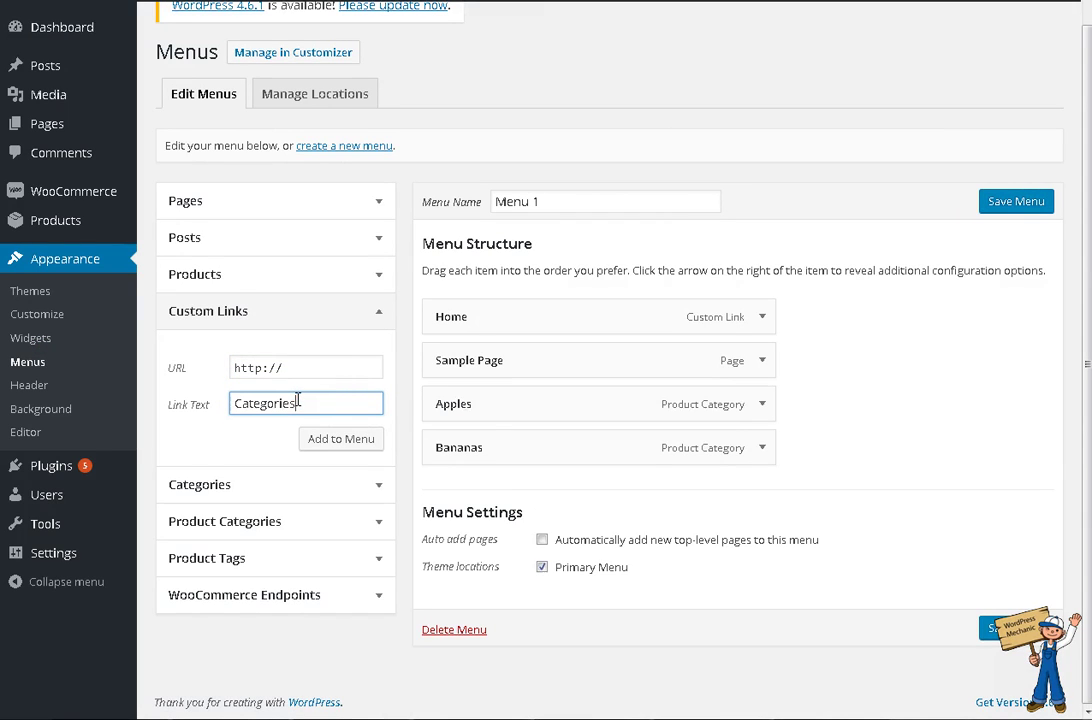
type("Categories")
left_click_drag(300, 404, 137, 415)
type("Shop")
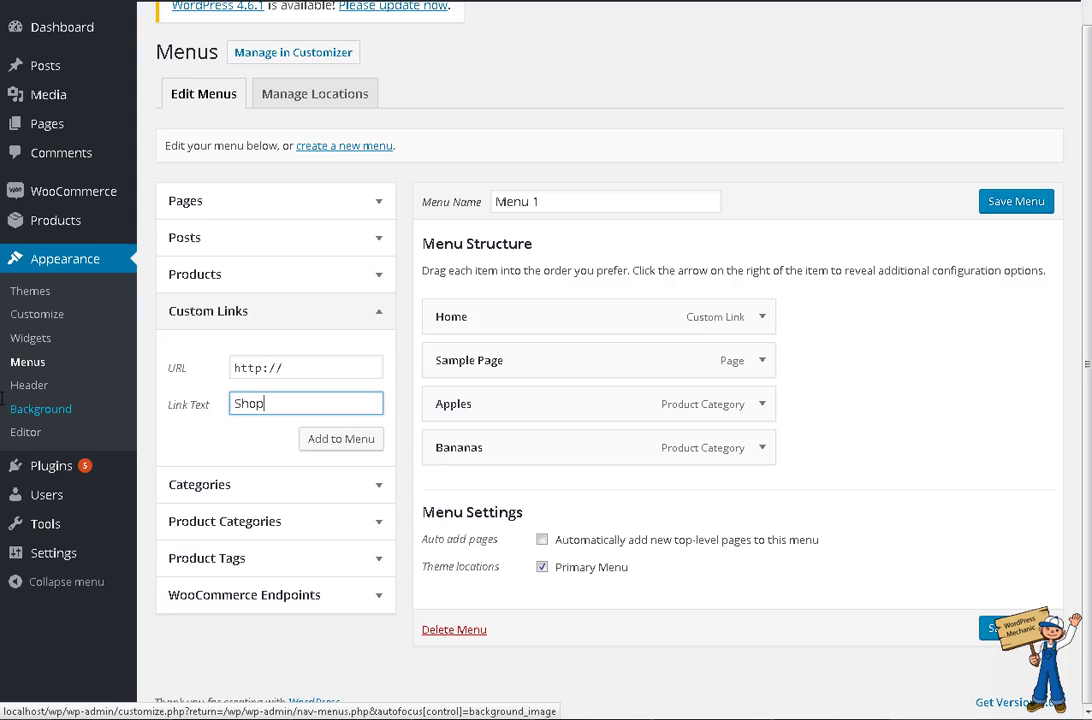
left_click(305, 445)
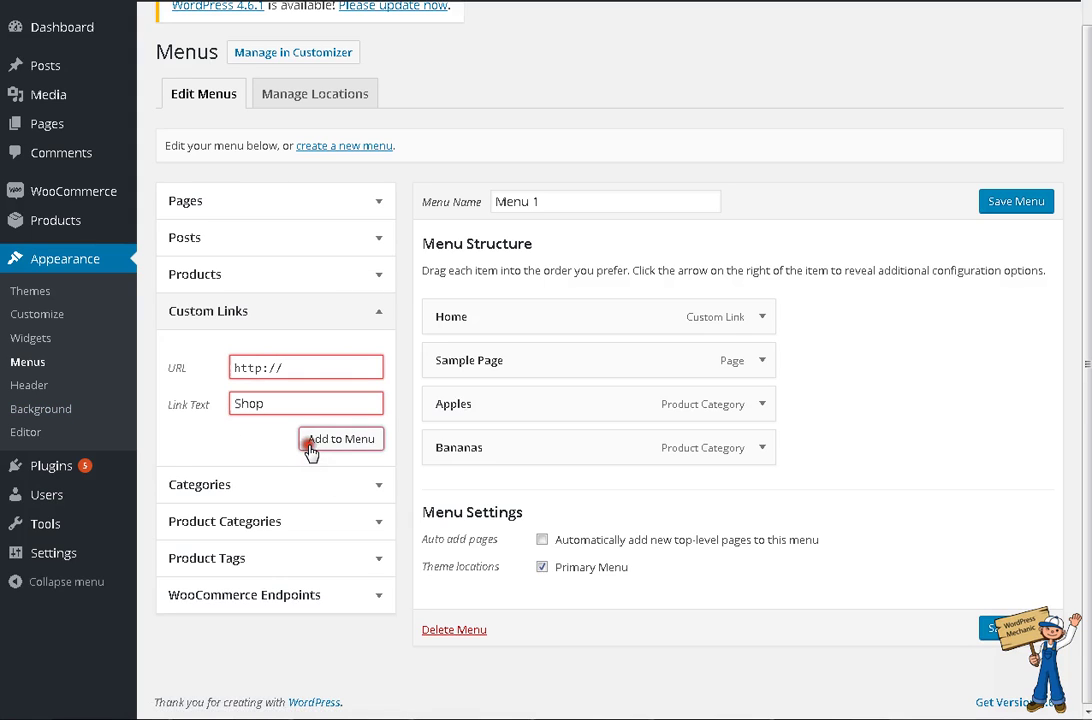
left_click(295, 362)
type("ad")
left_click(347, 439)
Place the Shop item below Sample Page with an empty URL and nest Apples and Bananas under it.
left_click_drag(534, 487, 512, 398)
left_click(762, 404)
triple_click(556, 466)
key("BackSpace")
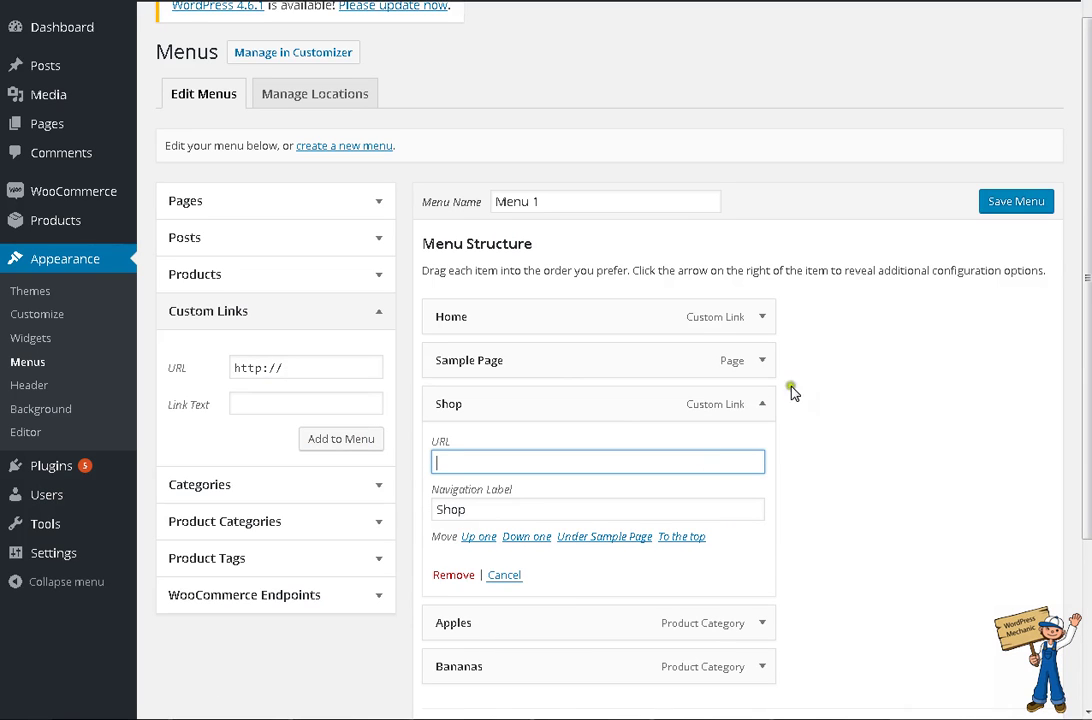
left_click(758, 402)
left_click_drag(506, 455, 545, 491)
Add the Strawberries product category to the menu as a sub item of Shop.
left_click(356, 520)
scroll(300, 475, "down", 1)
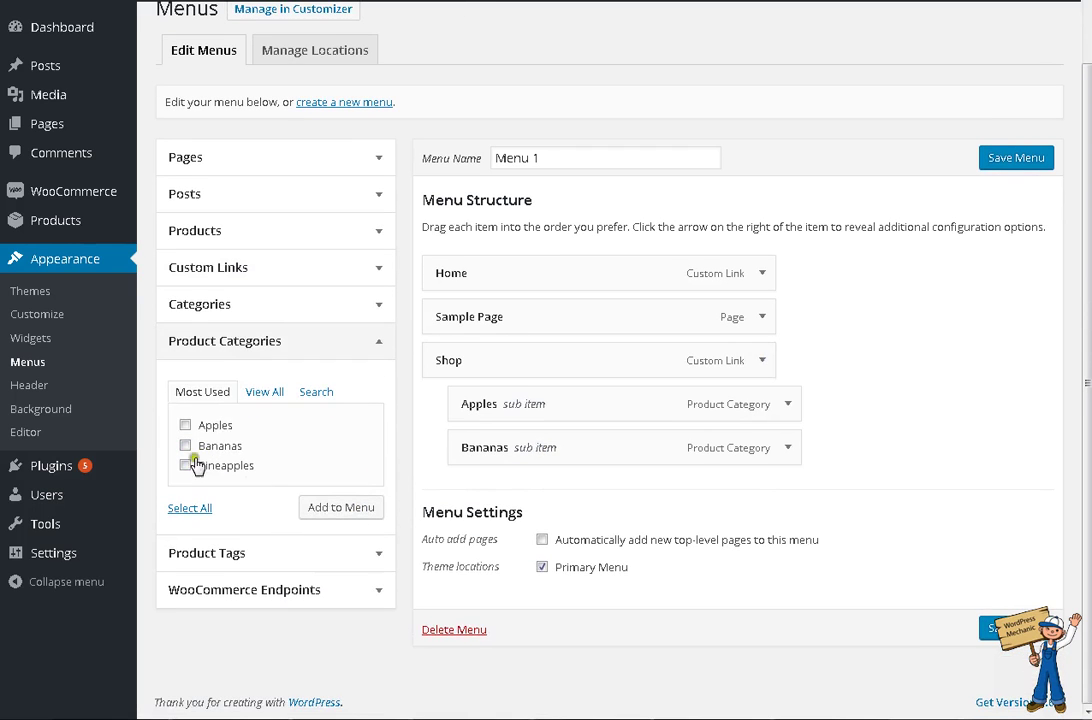
left_click(265, 392)
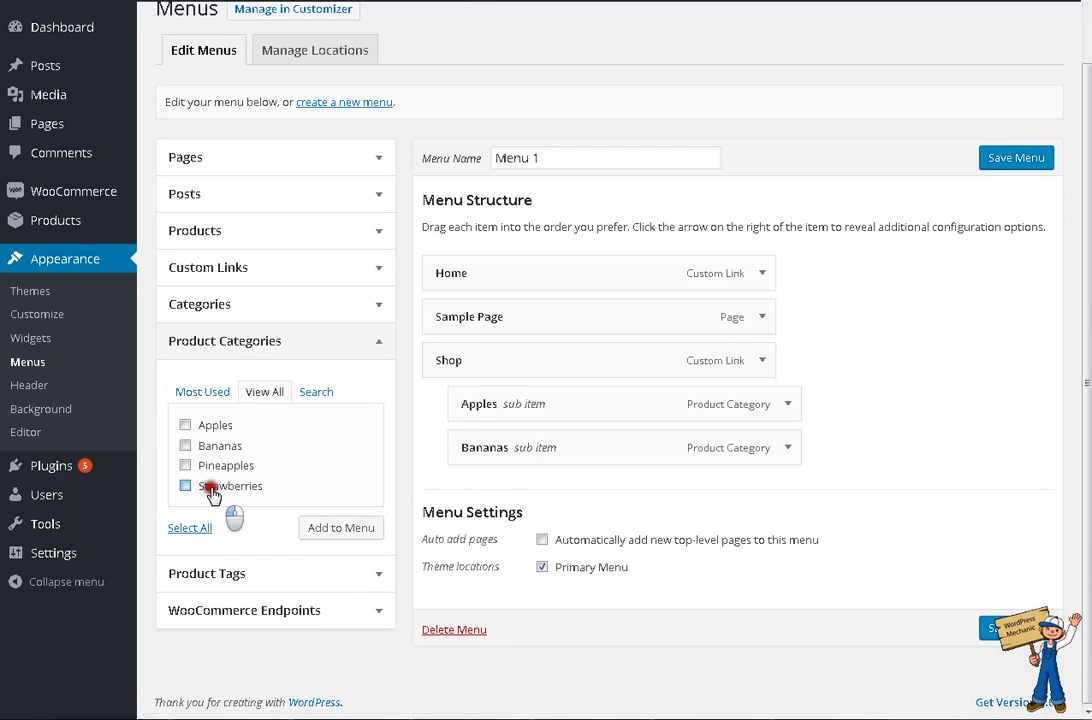
left_click(211, 488)
left_click(343, 526)
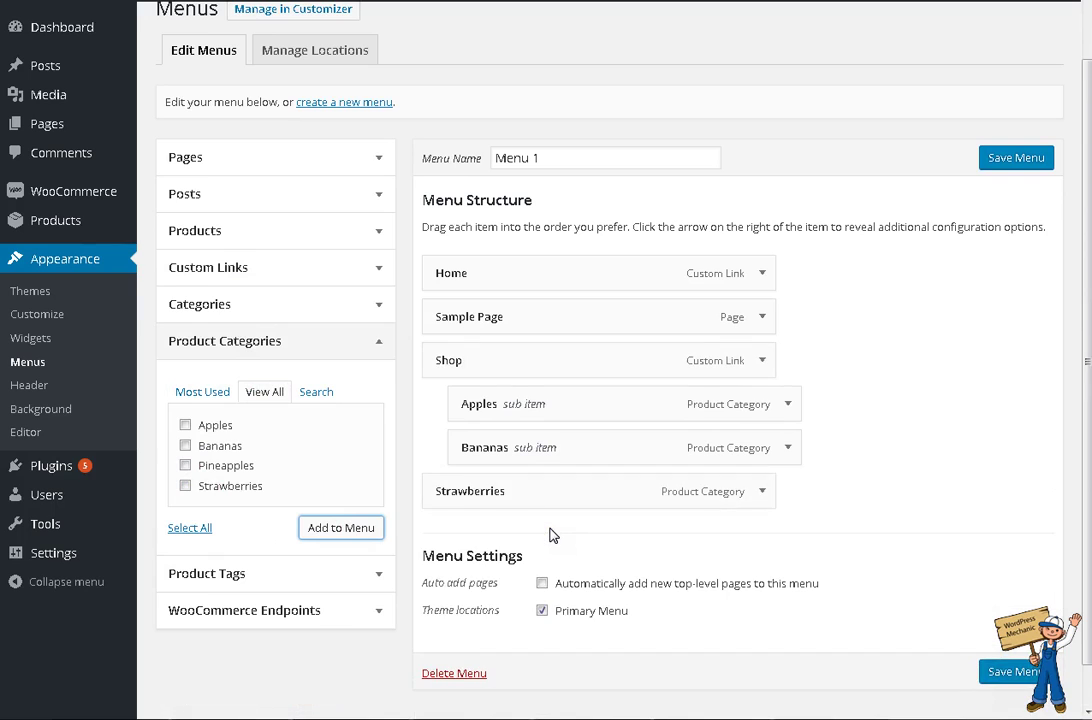
left_click_drag(512, 491, 567, 373)
Add the Pineapples product category as a Shop sub item between Bananas and Strawberries, and save the menu.
left_click(224, 466)
left_click(334, 527)
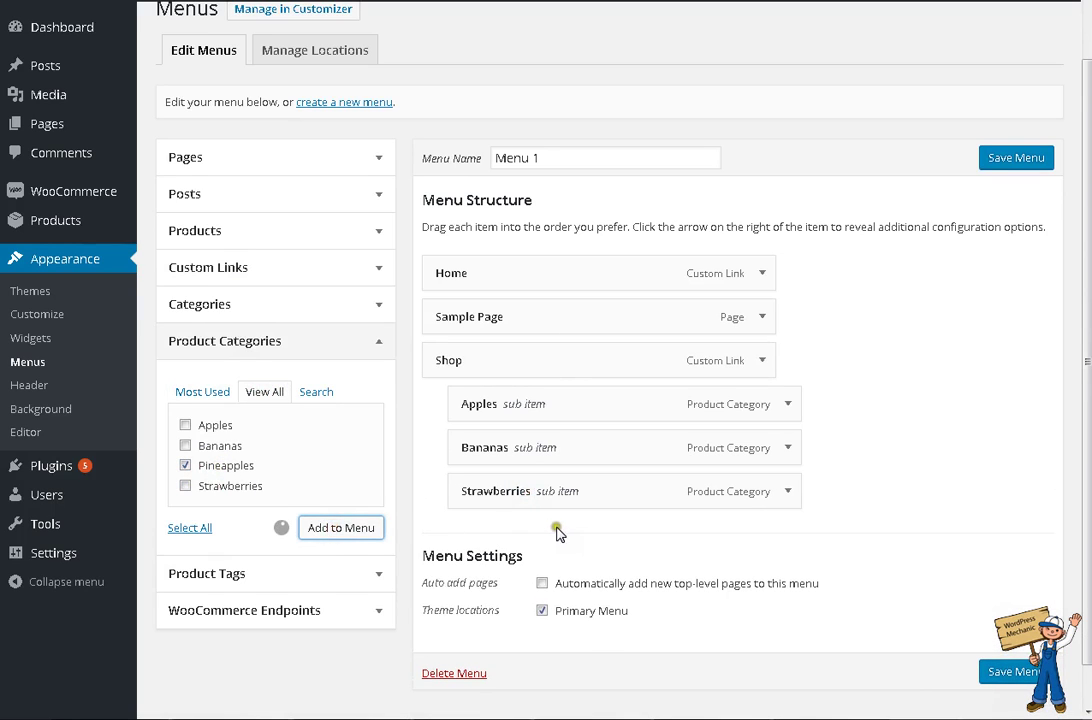
left_click_drag(558, 531, 524, 490)
left_click(1016, 158)
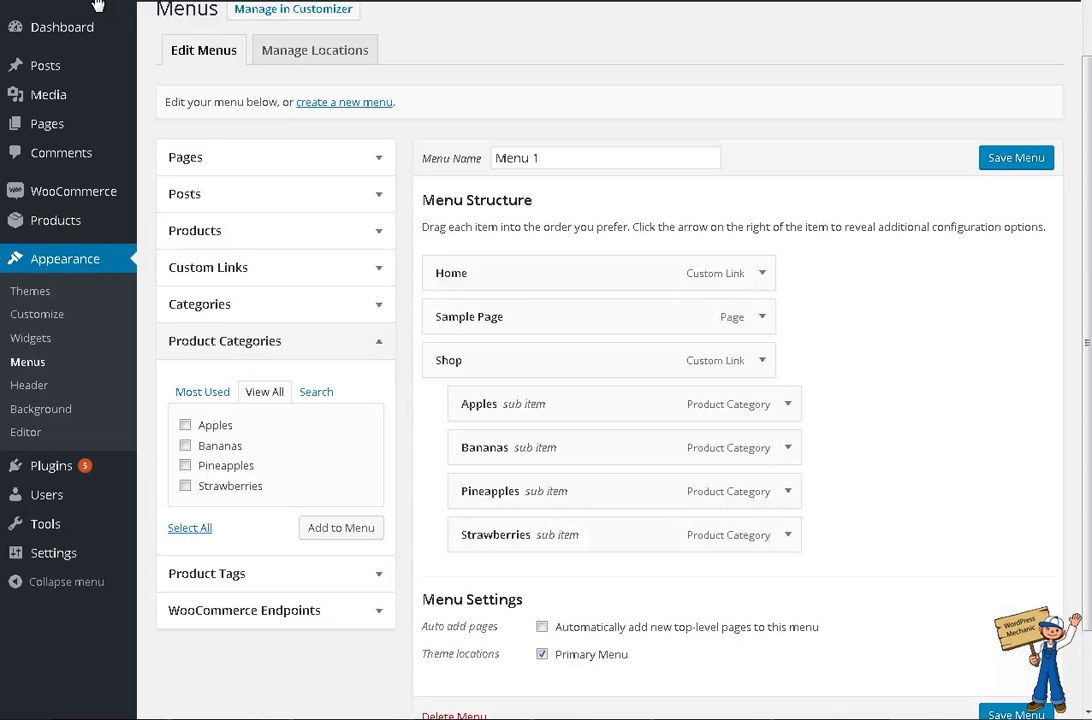
Visit the site, expand its Shop menu and open the Strawberries category.
mouse_move(102, 7)
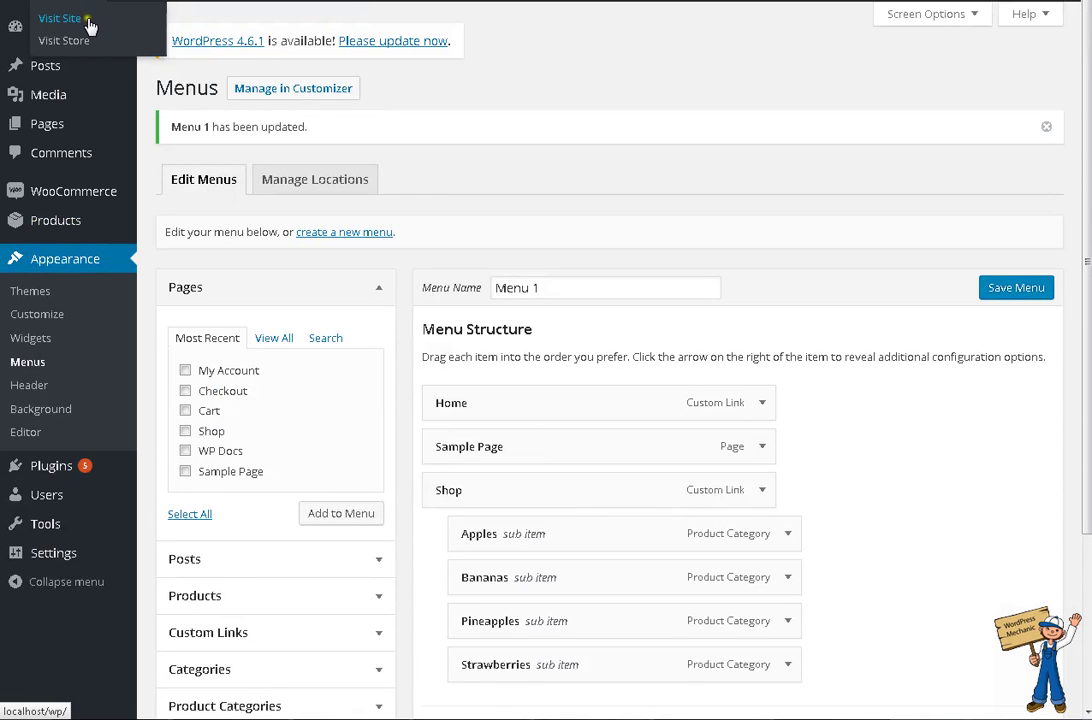
left_click(58, 19)
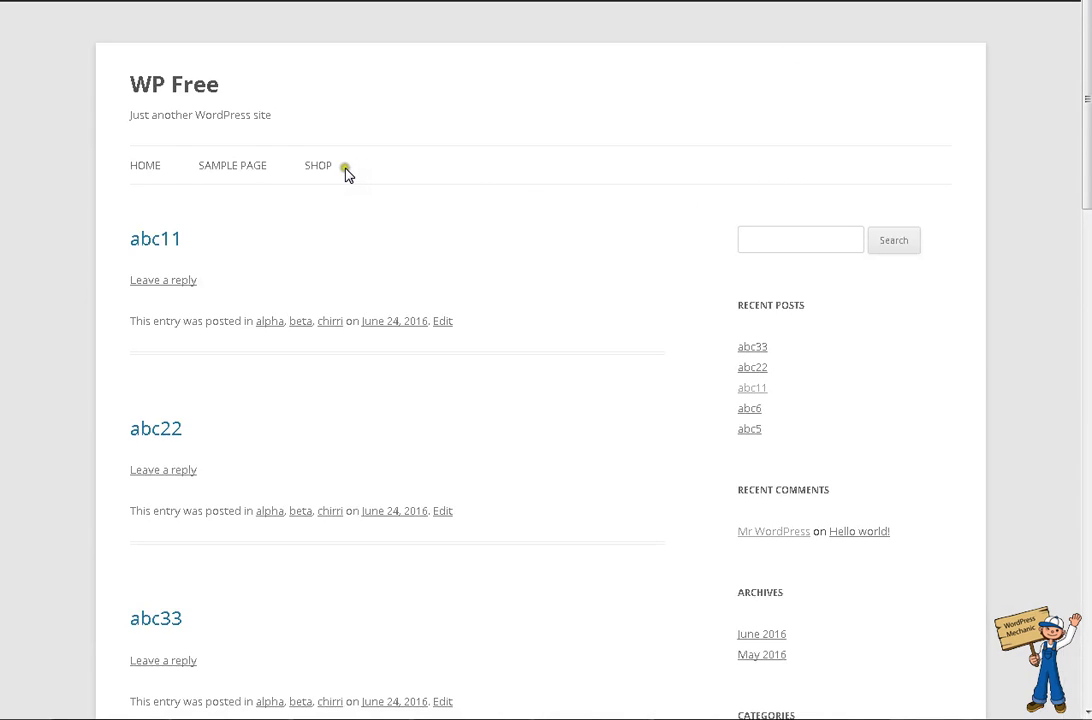
mouse_move(324, 172)
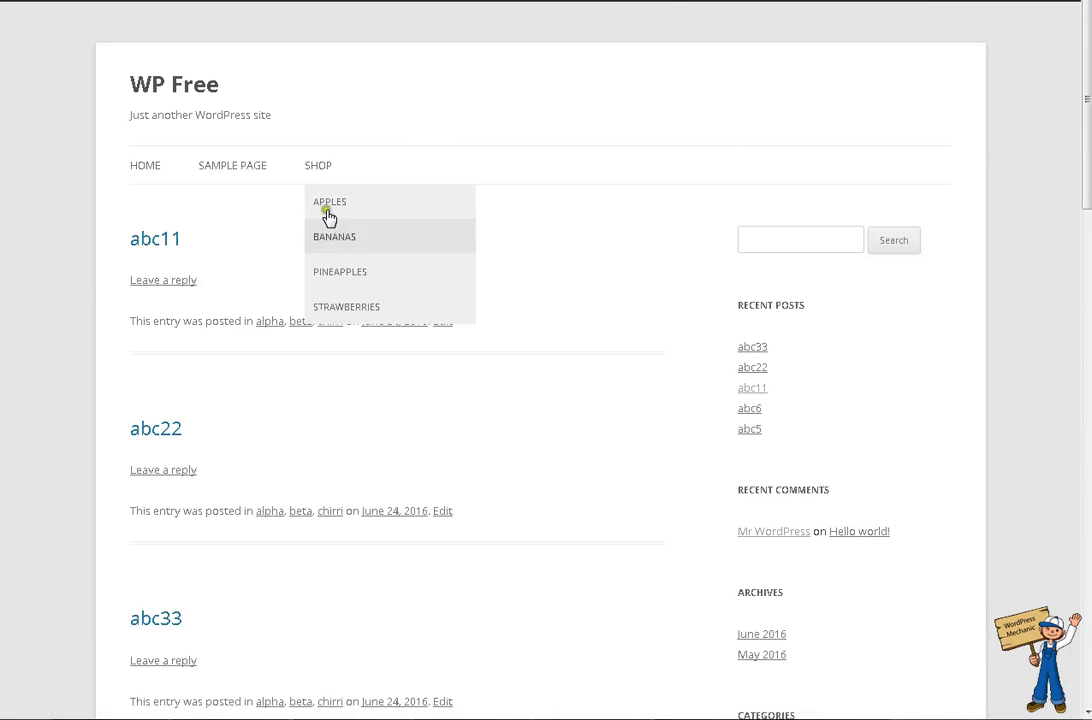
left_click(362, 306)
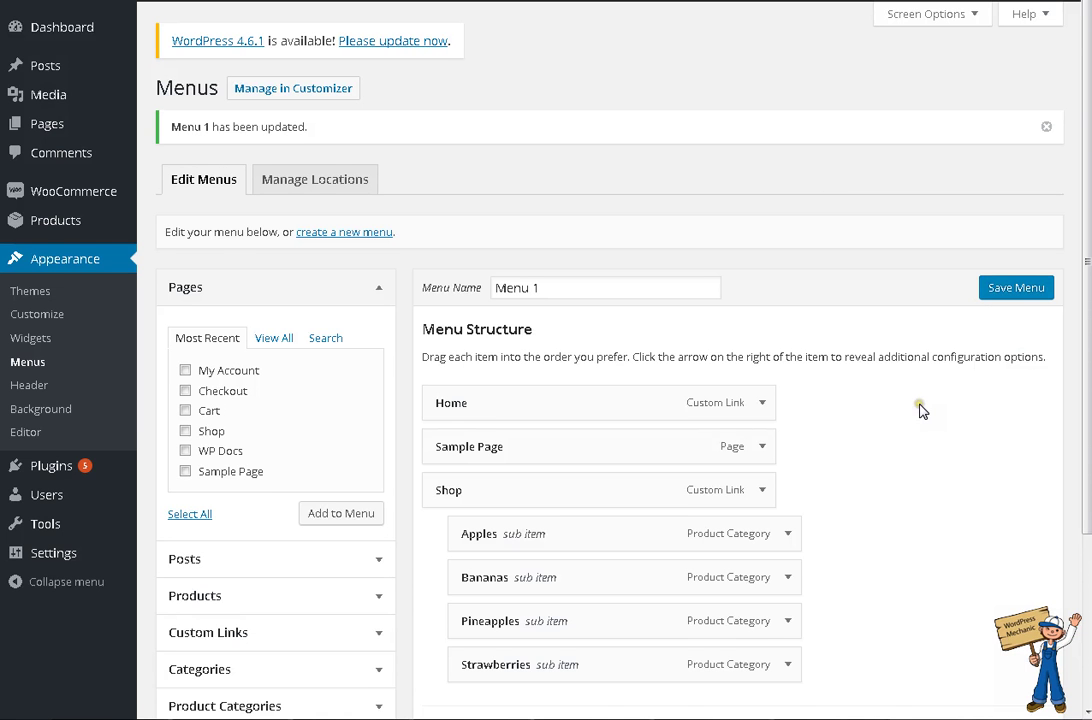
Open the WP Header Images settings and review the header image slots for the items of Menu 1.
scroll(900, 400, "down", 2)
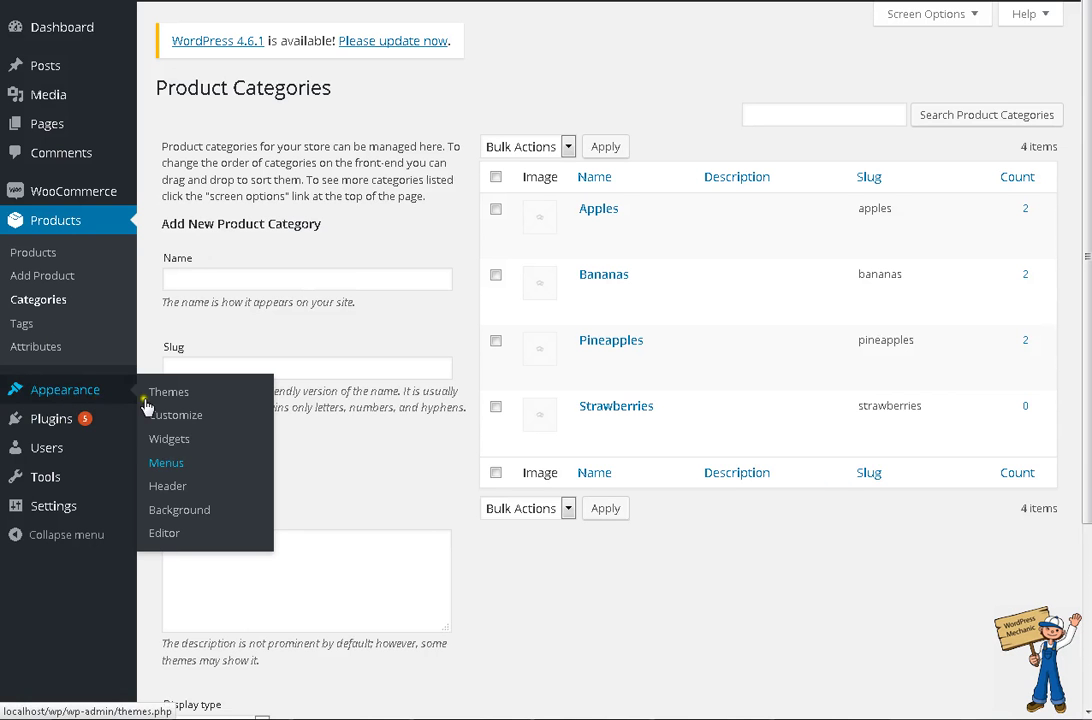
mouse_move(90, 520)
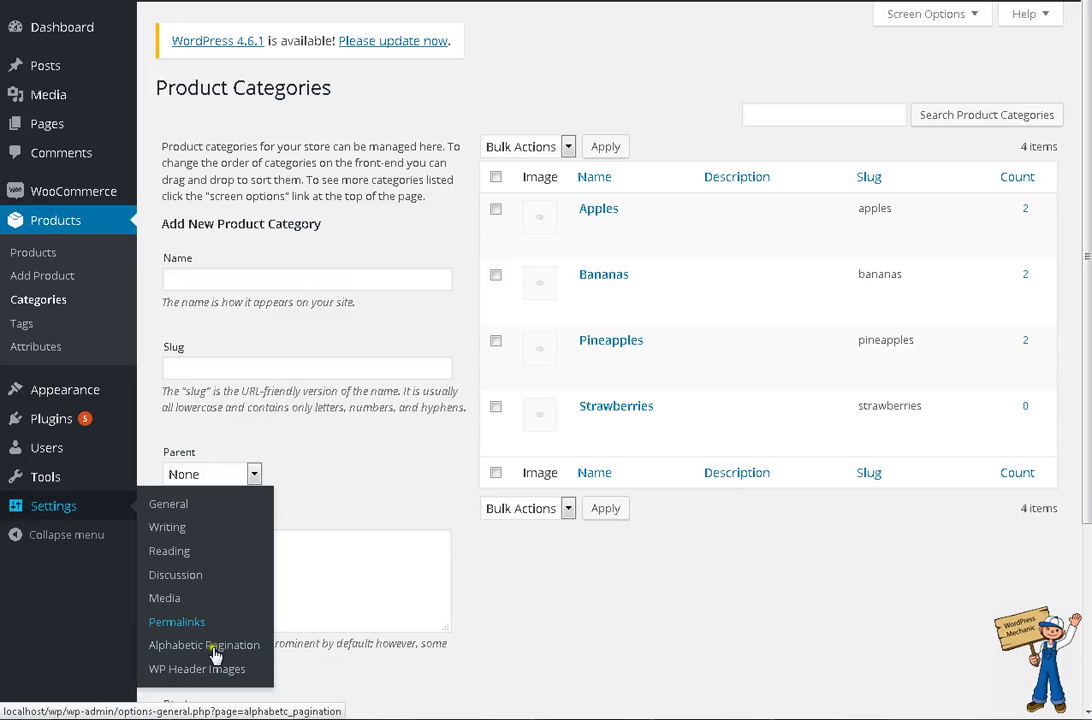
left_click(196, 674)
scroll(558, 412, "down", 5)
scroll(256, 195, "up", 5)
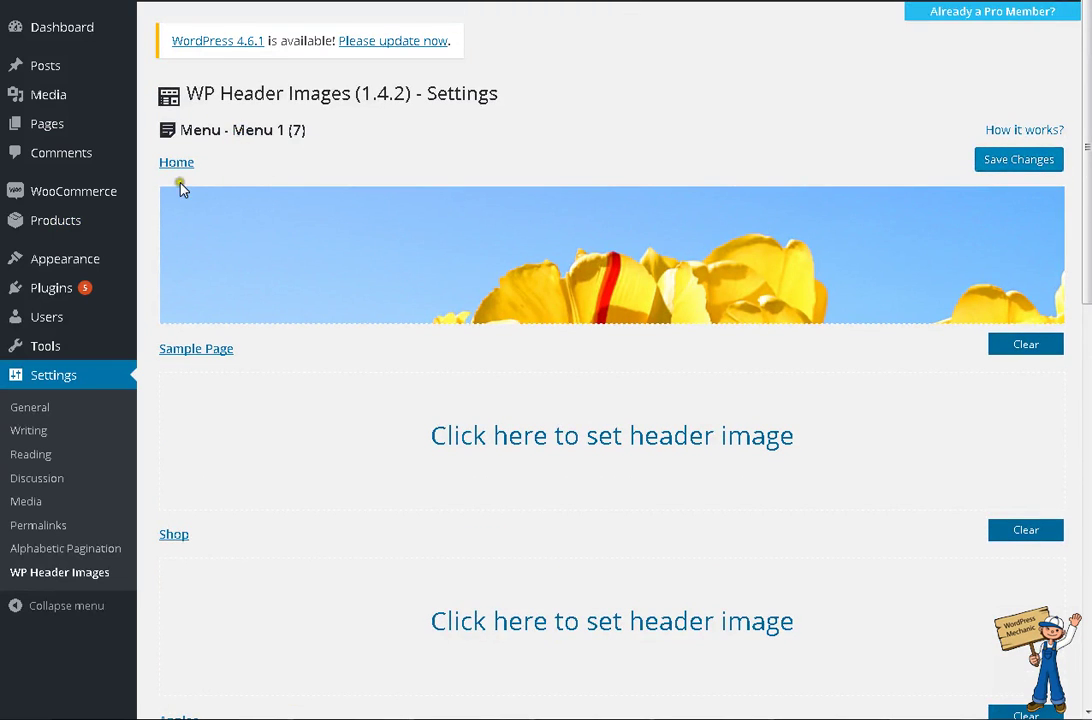
scroll(212, 361, "down", 2)
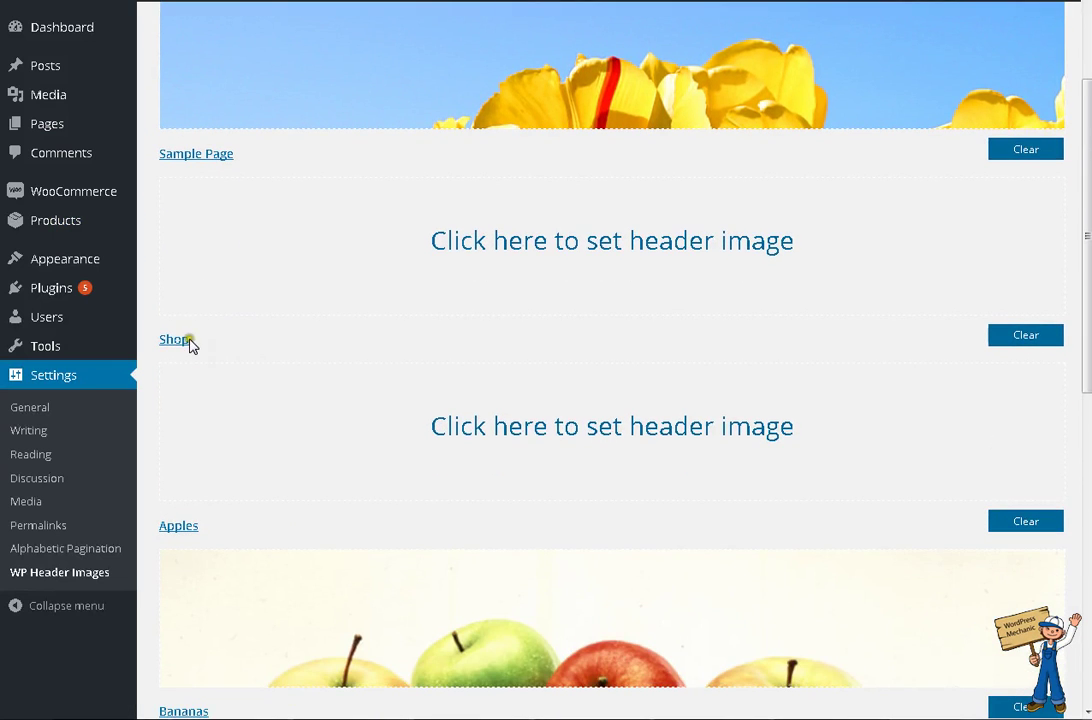
scroll(200, 347, "down", 3)
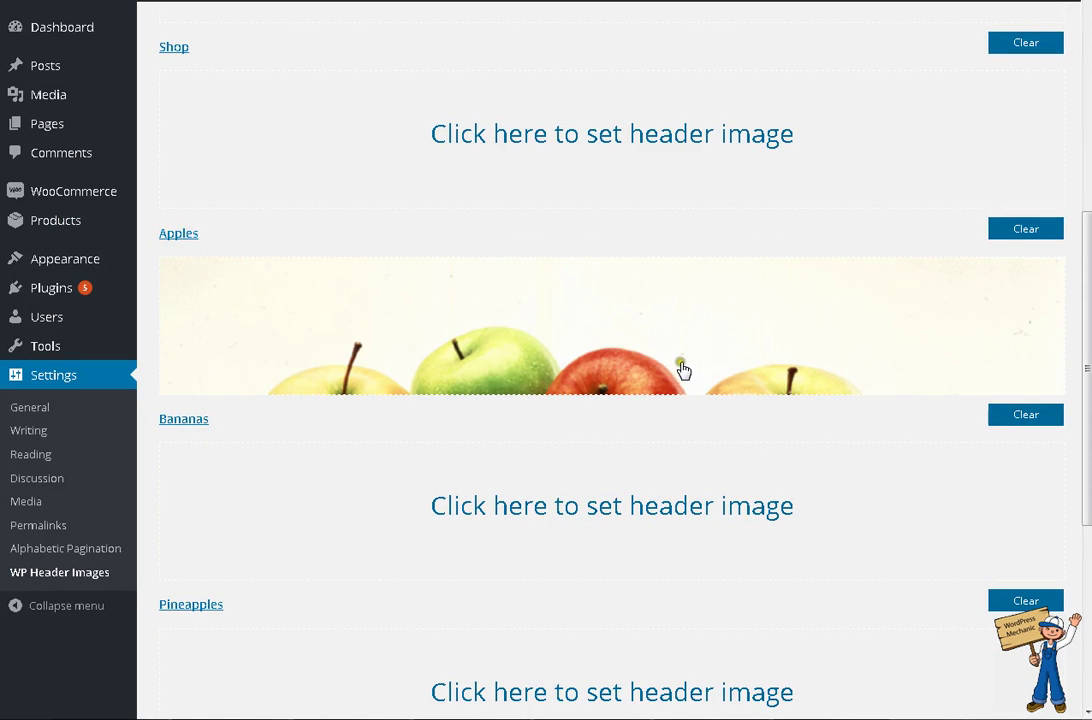
Upload bananas_teaser.jpg and insert it as the header image for the Bananas menu item.
scroll(568, 383, "down", 2)
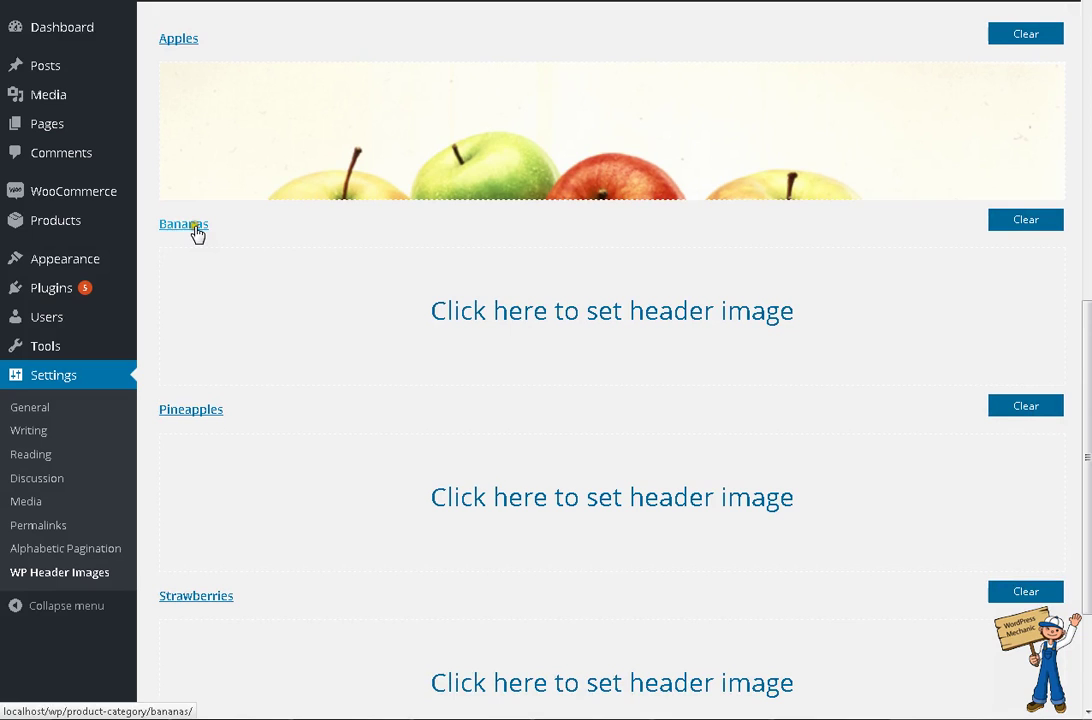
left_click(663, 338)
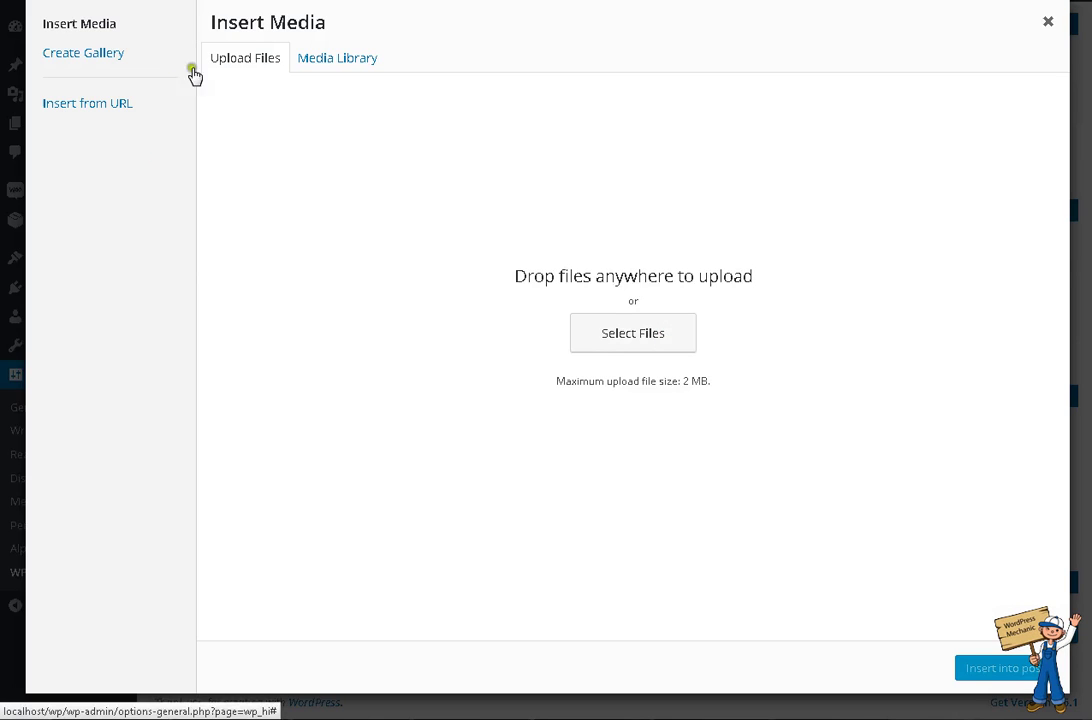
left_click(656, 343)
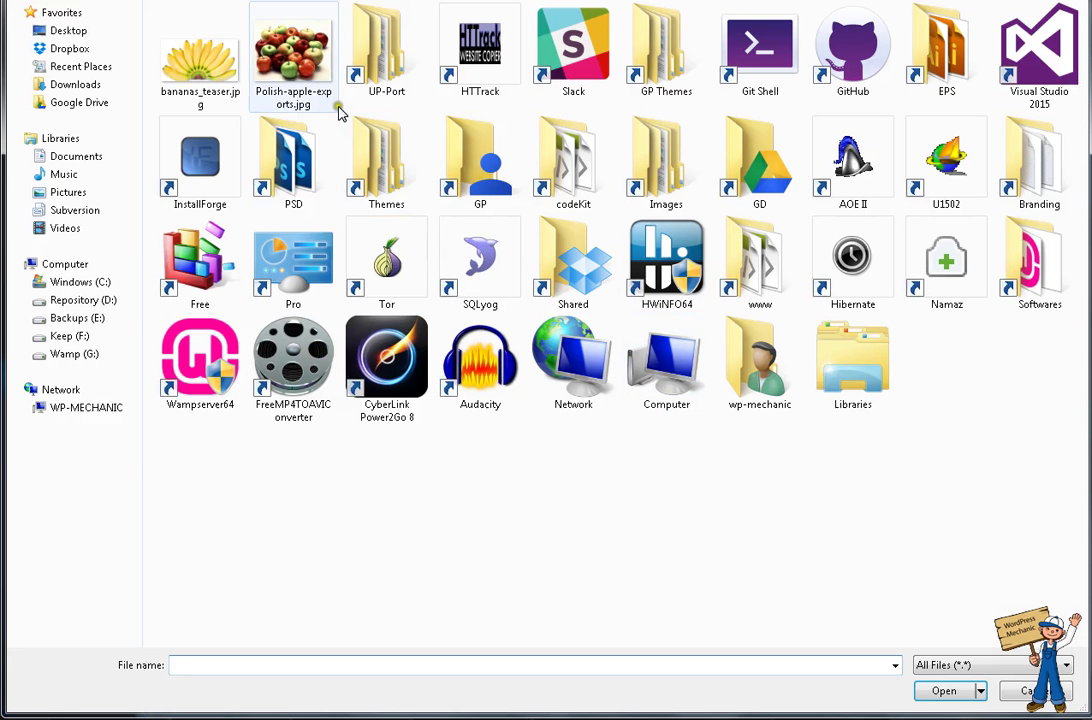
left_click(190, 70)
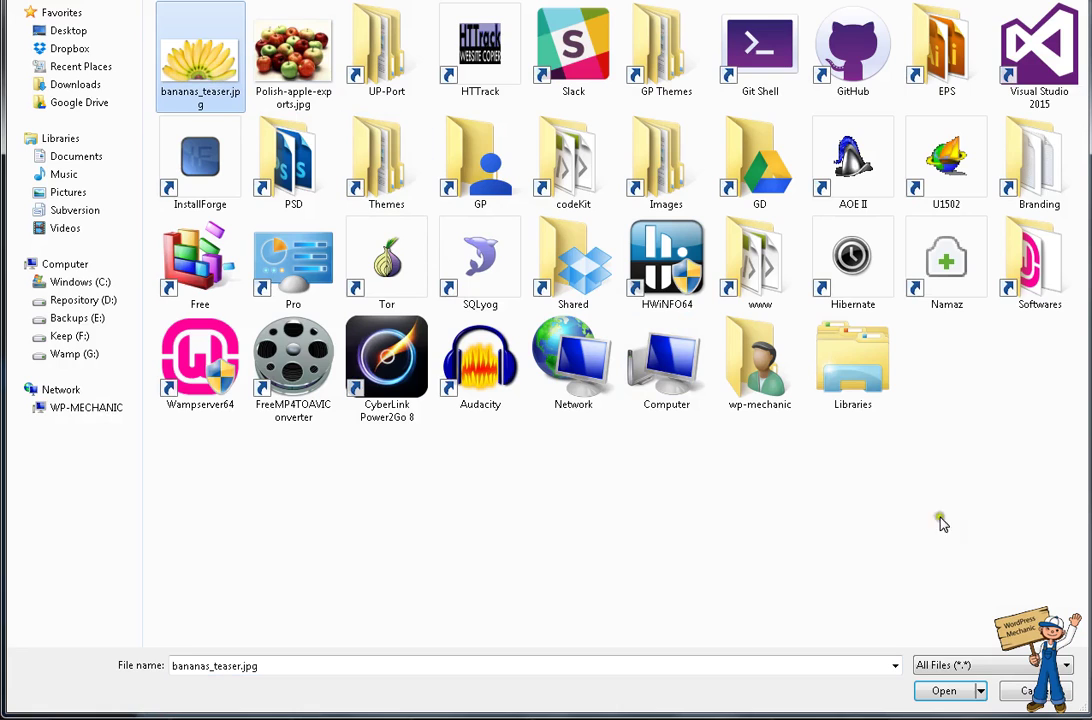
left_click(967, 689)
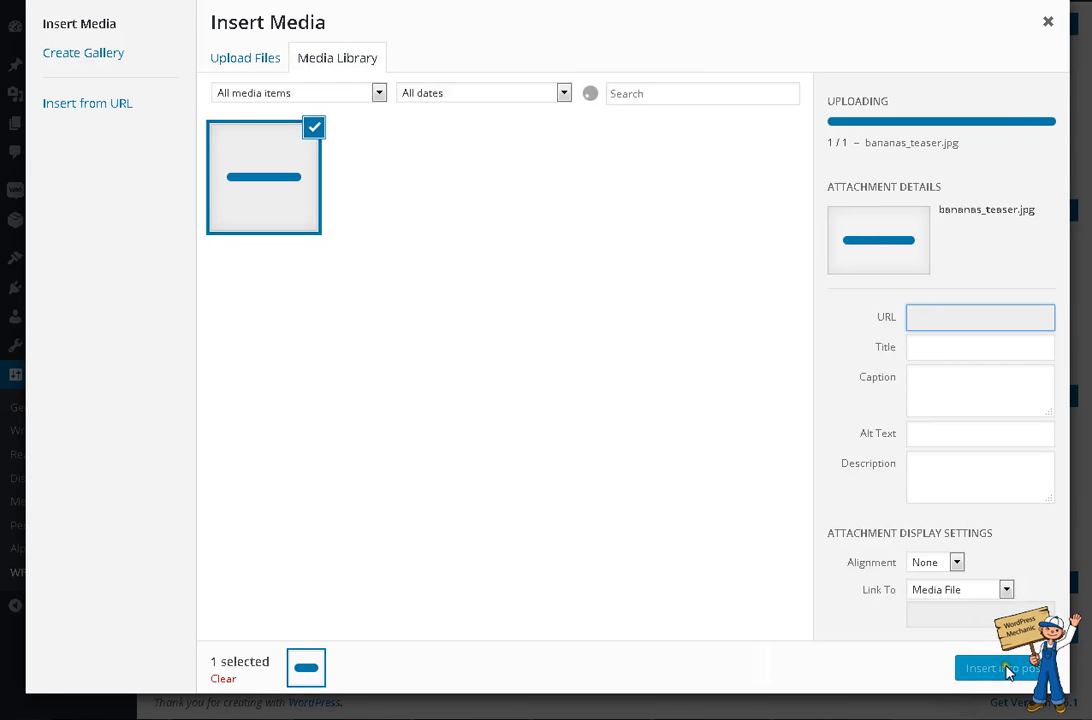
left_click(1000, 668)
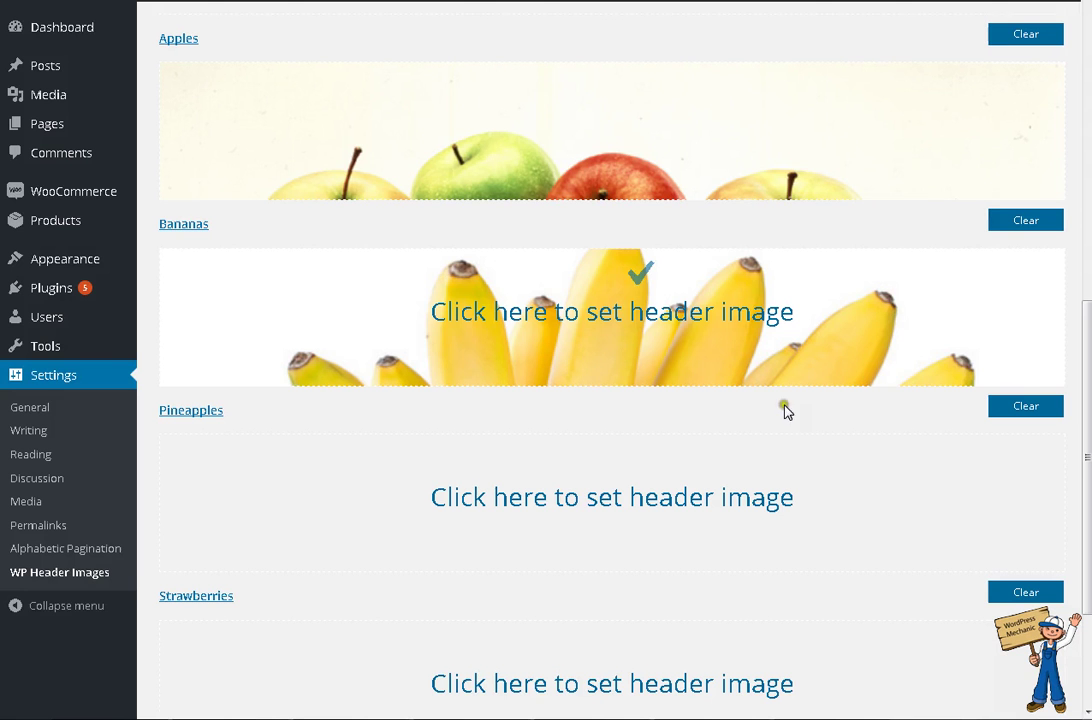
Save the header images and open the Bananas category from the site's Shop menu.
scroll(782, 435, "down", 3)
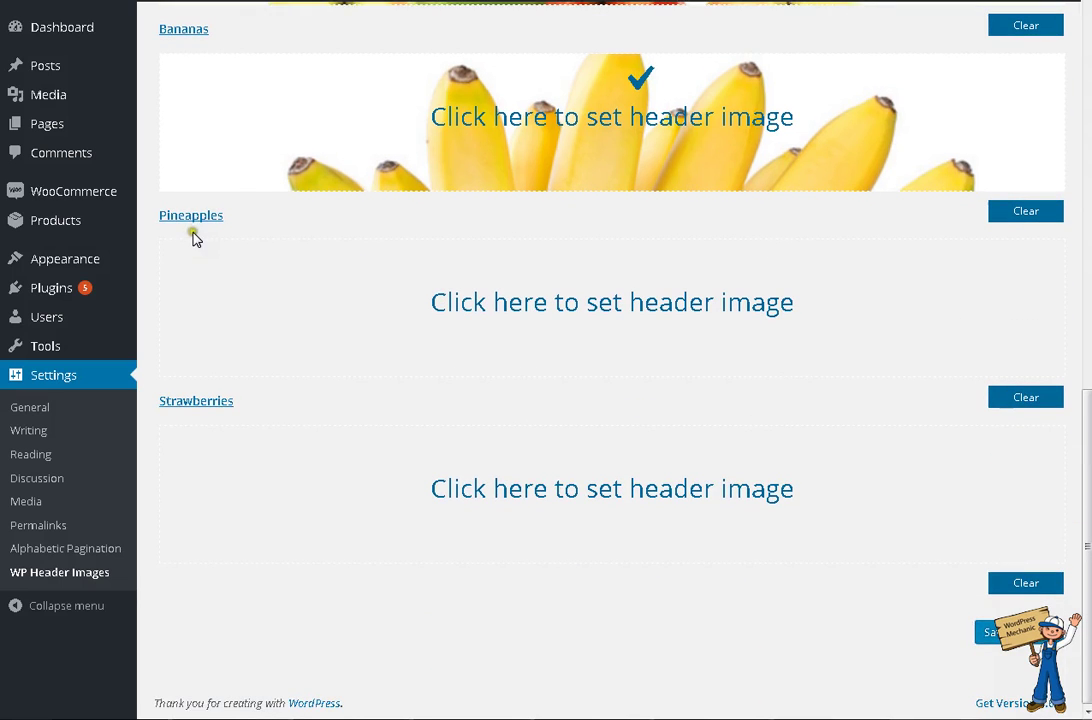
left_click(194, 228)
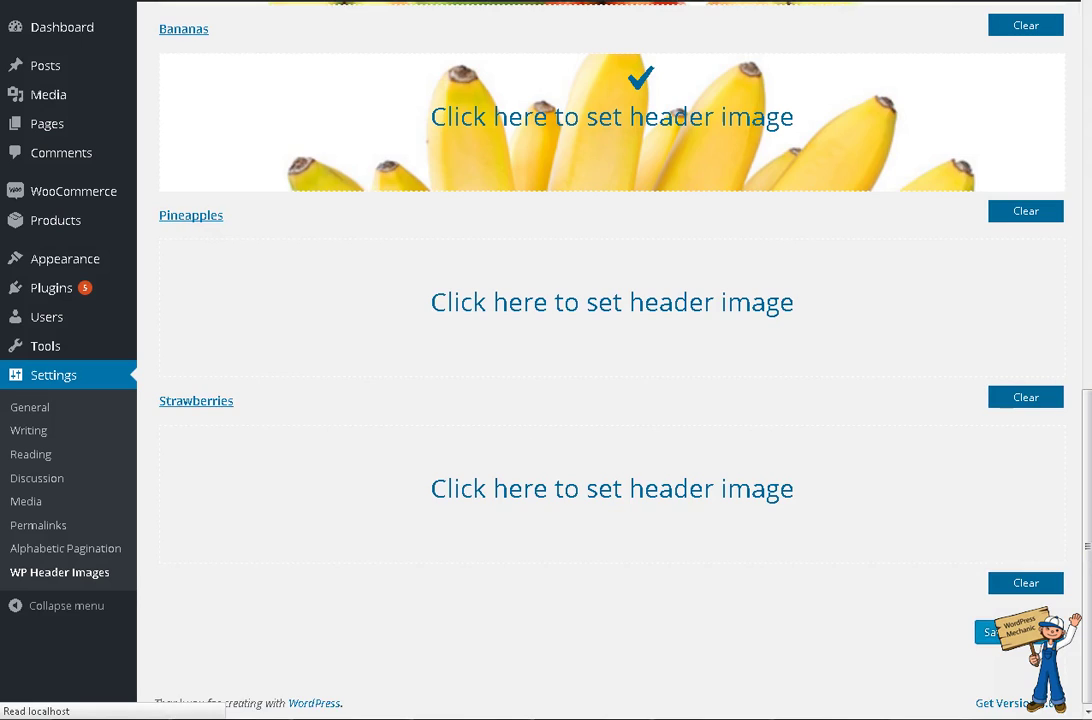
scroll(873, 459, "down", 6)
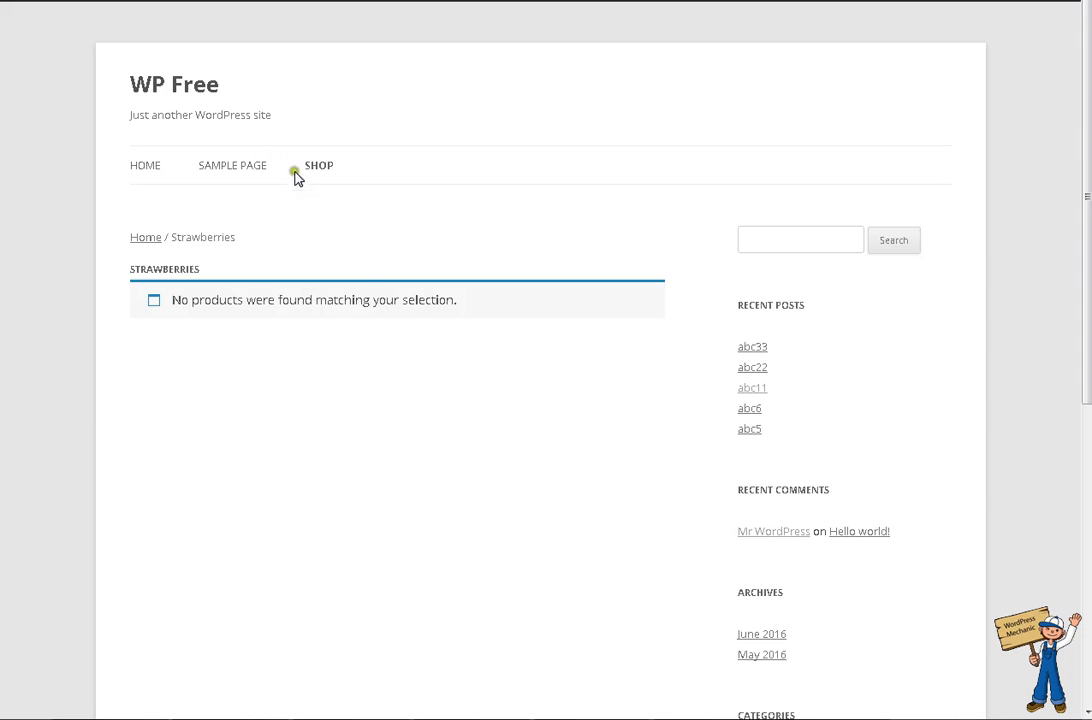
mouse_move(314, 166)
left_click(353, 236)
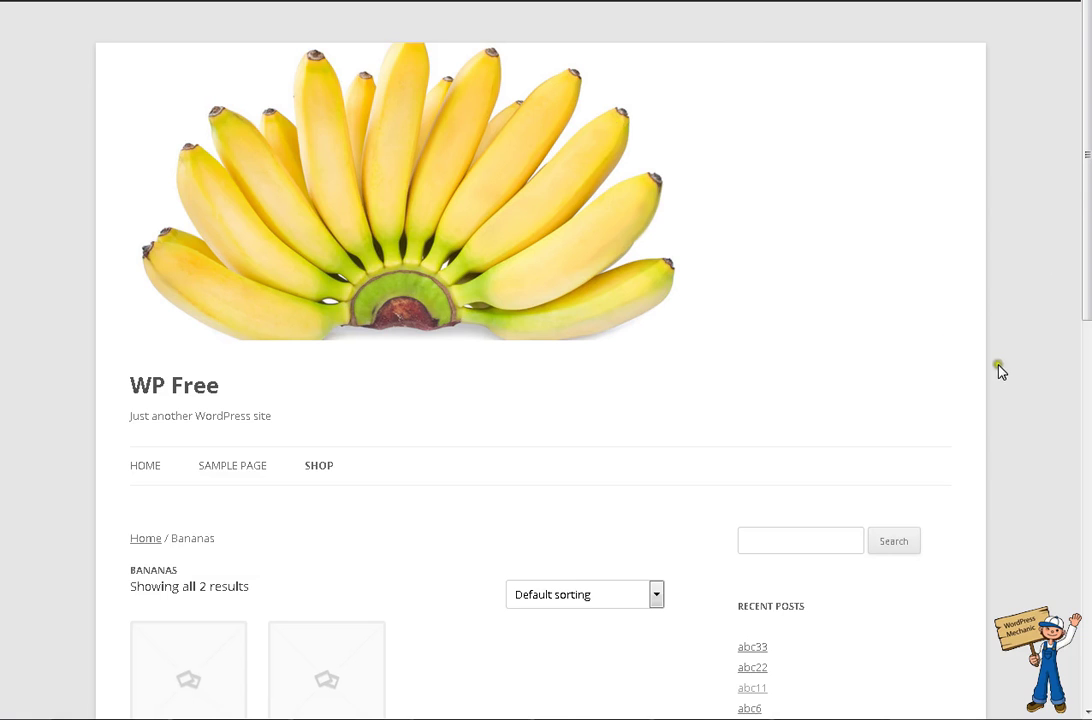
Inspect the Bananas header image and change the max-width property in its WooCommerce image rule to width.
left_click_drag(997, 366, 224, 183)
right_click(528, 255)
left_click(660, 487)
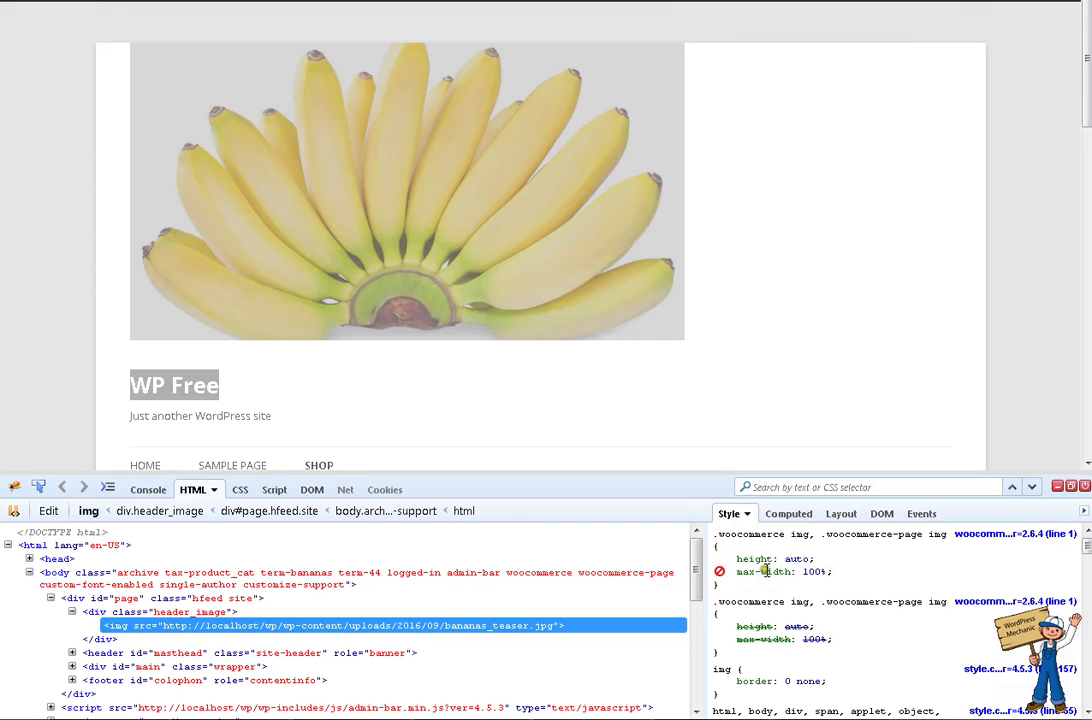
left_click(750, 571)
double_click(750, 571)
key("Delete")
key("Delete")
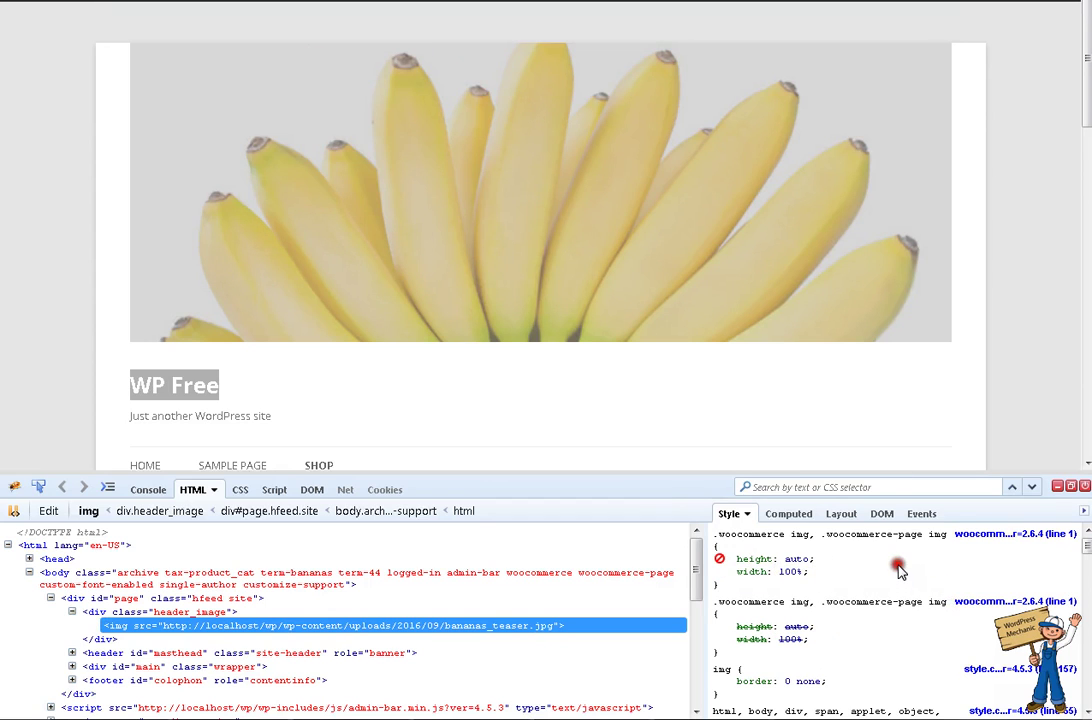
Set the height in the header image's WooCommerce style rule to 100%.
left_click(803, 558)
type("100%")
left_click(946, 567)
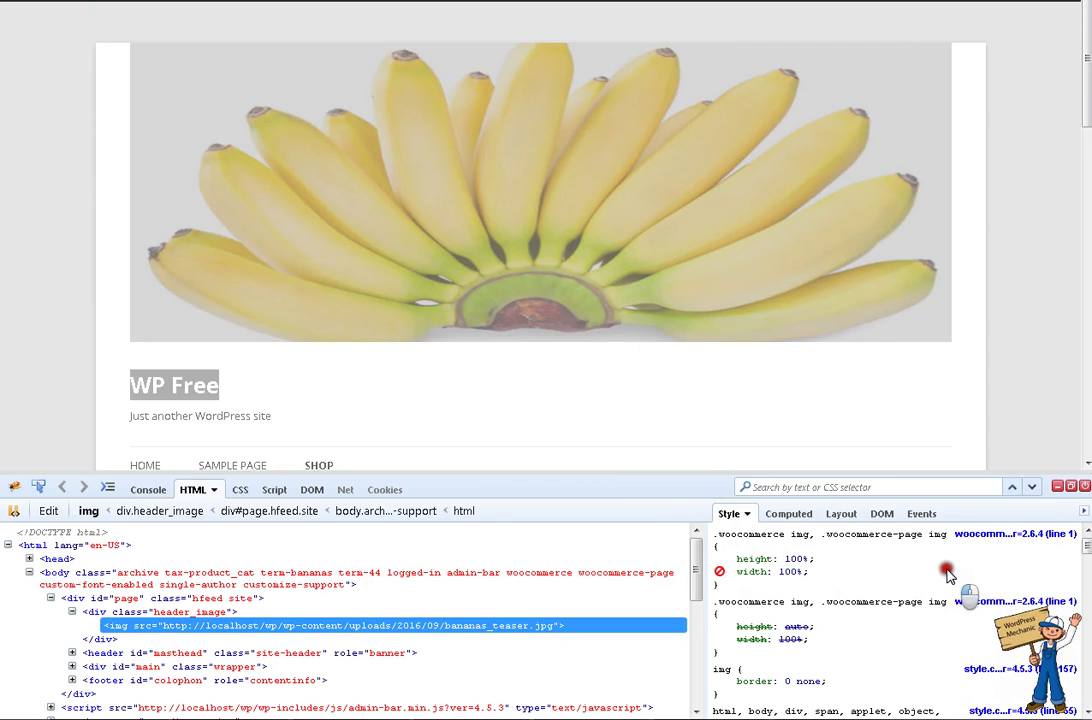
left_click(1006, 318)
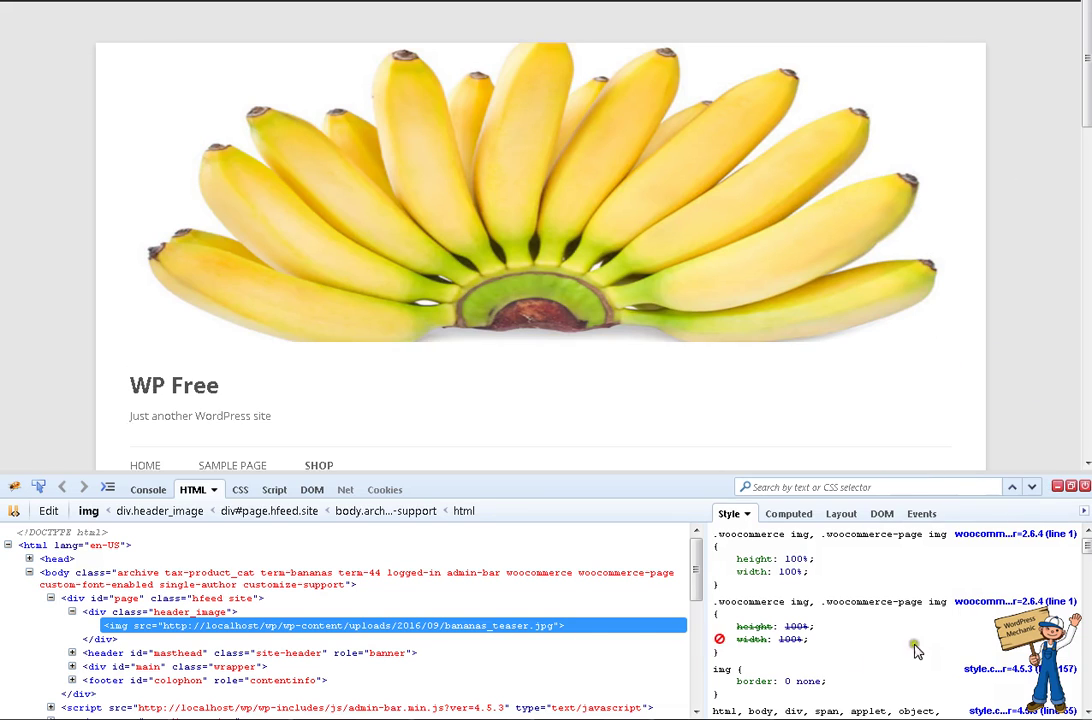
Examine the header image's source URL in the HTML inspector, then close the inspector.
mouse_move(527, 625)
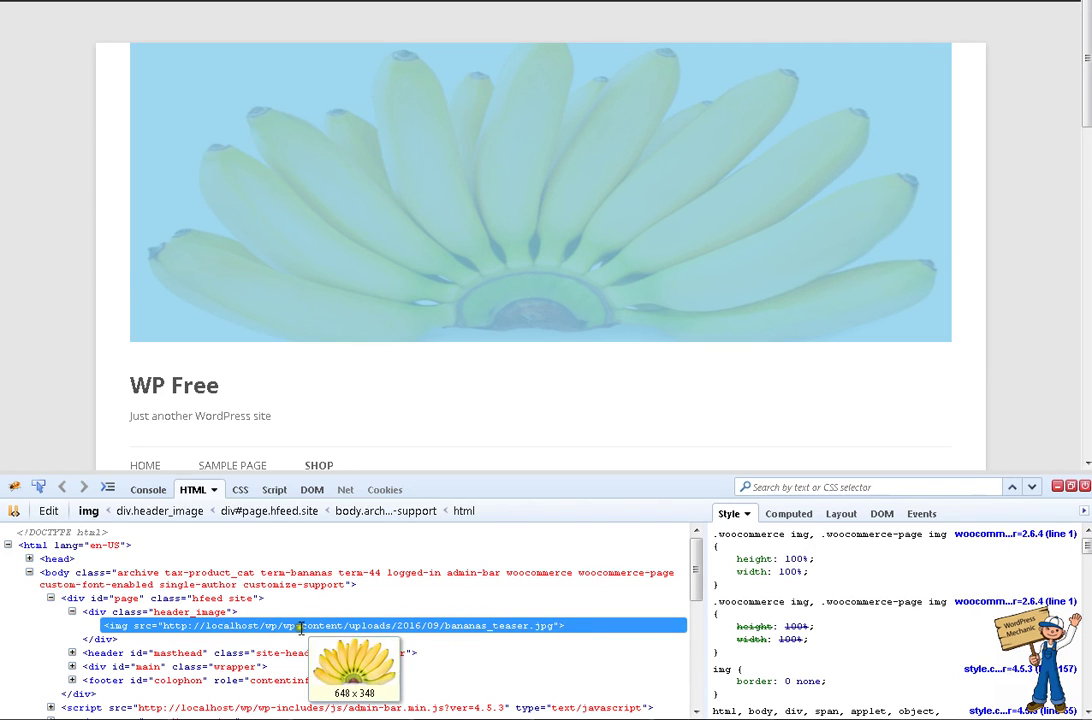
left_click(446, 625)
left_click(445, 625)
left_click_drag(440, 625, 566, 628)
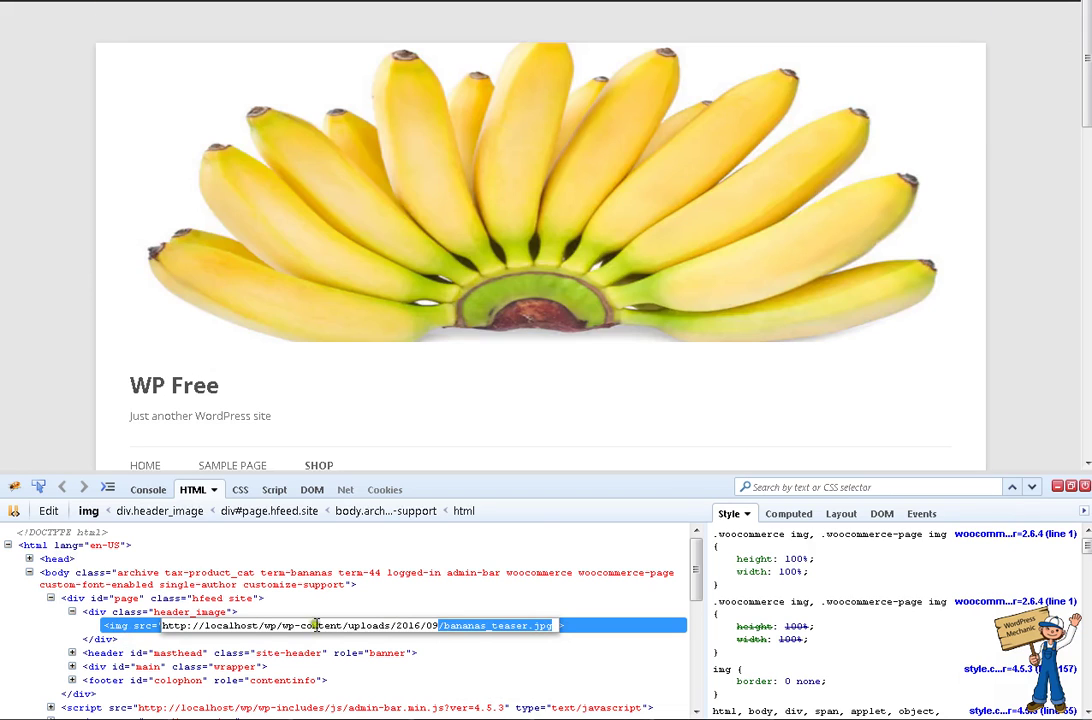
left_click(343, 626)
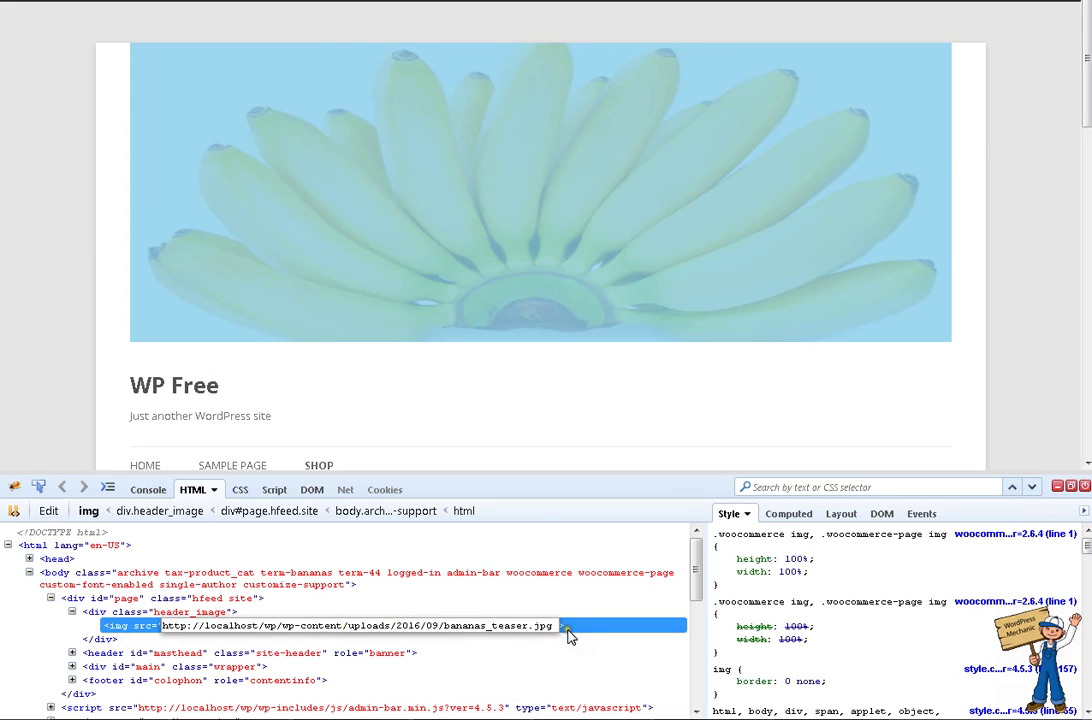
left_click(550, 626)
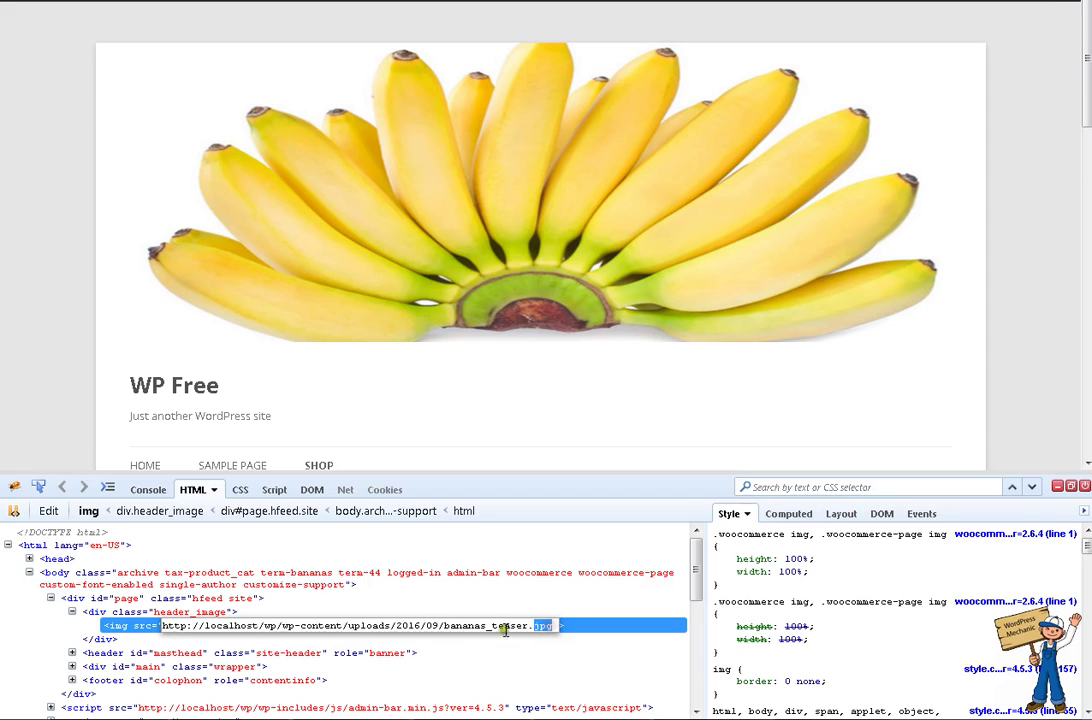
double_click(305, 626)
triple_click(275, 626)
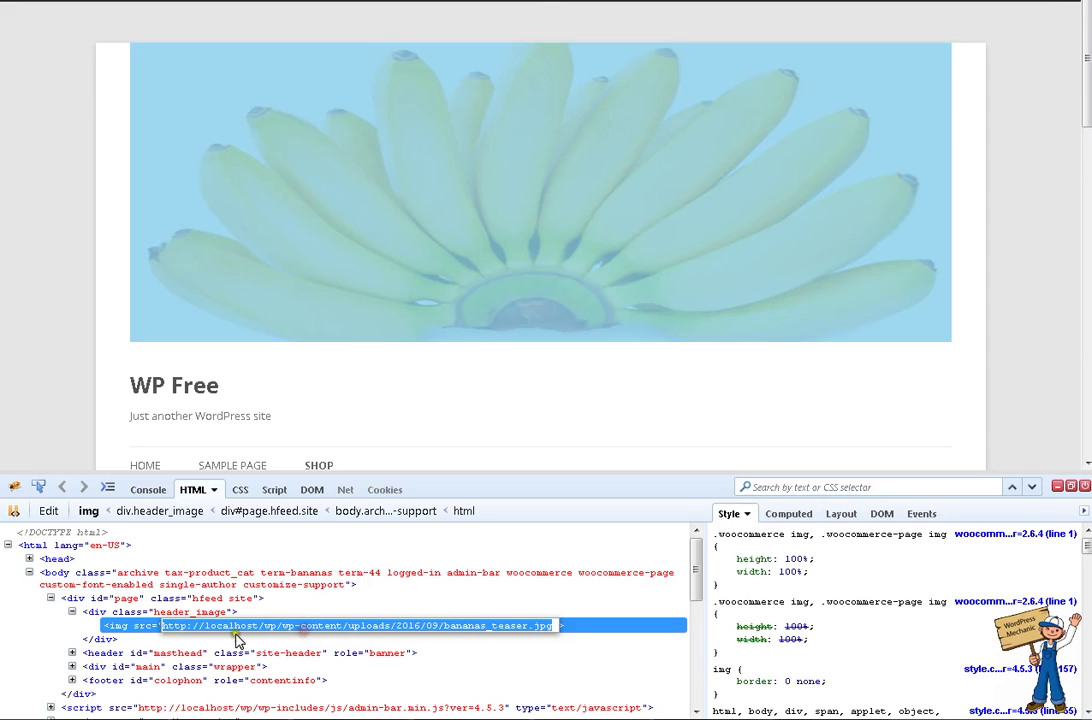
left_click(100, 640)
left_click(116, 628)
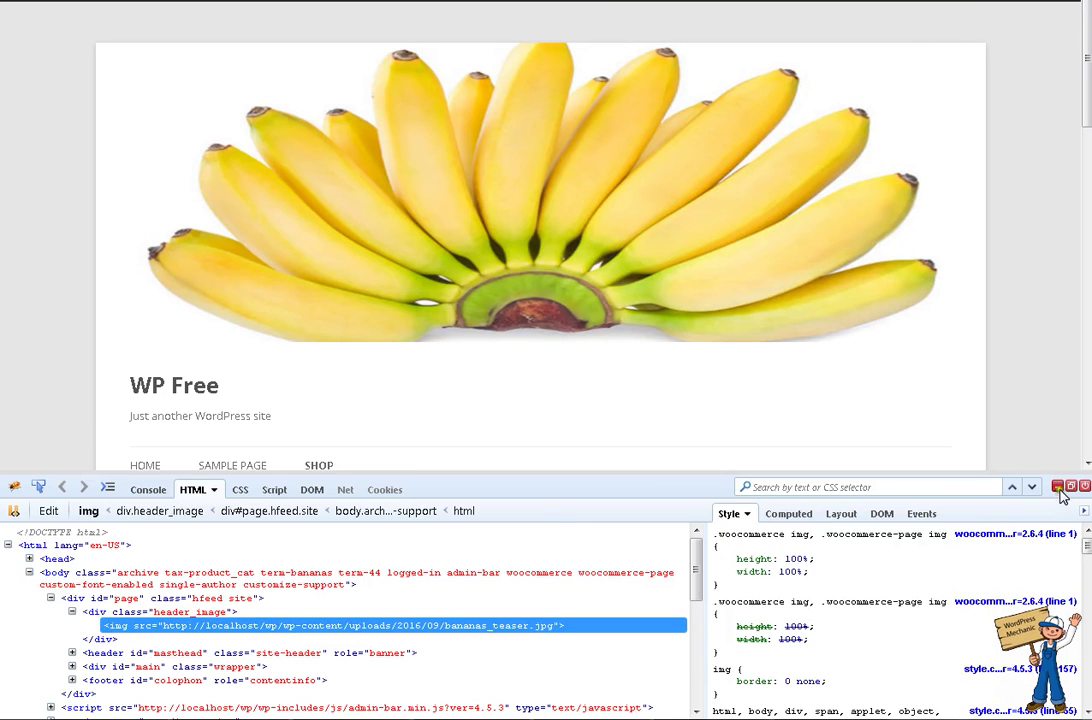
key("F12")
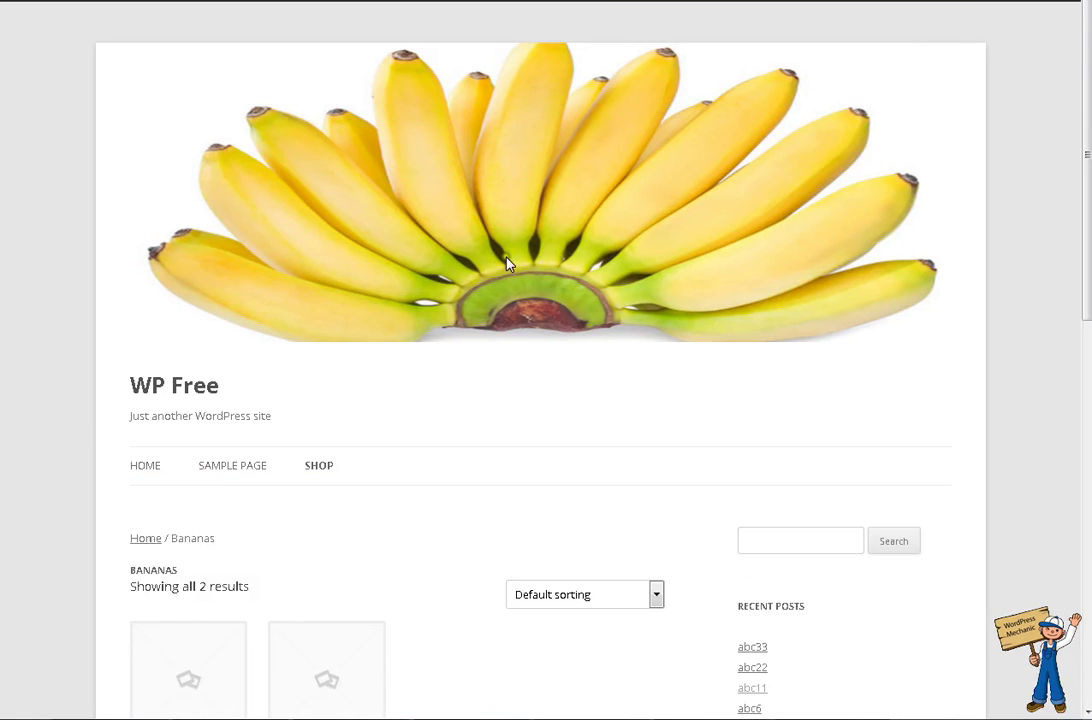
Check the width of the Bananas header on the page and open the Pineapples category under Shop.
left_click_drag(975, 388, 297, 206)
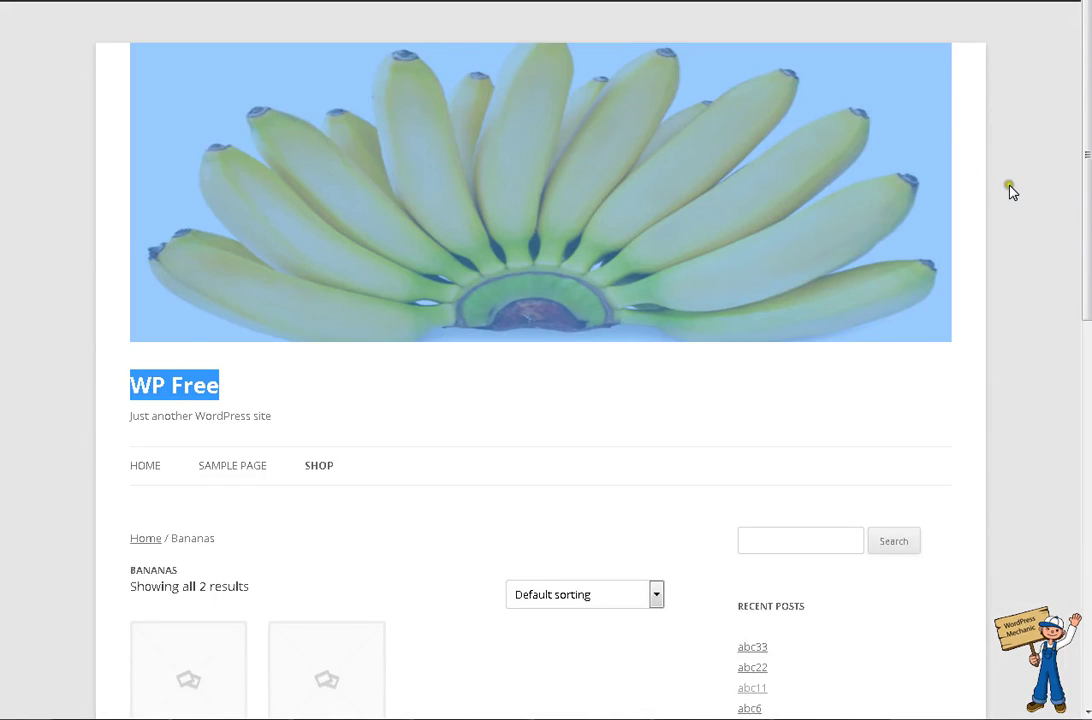
left_click(1011, 191)
mouse_move(314, 474)
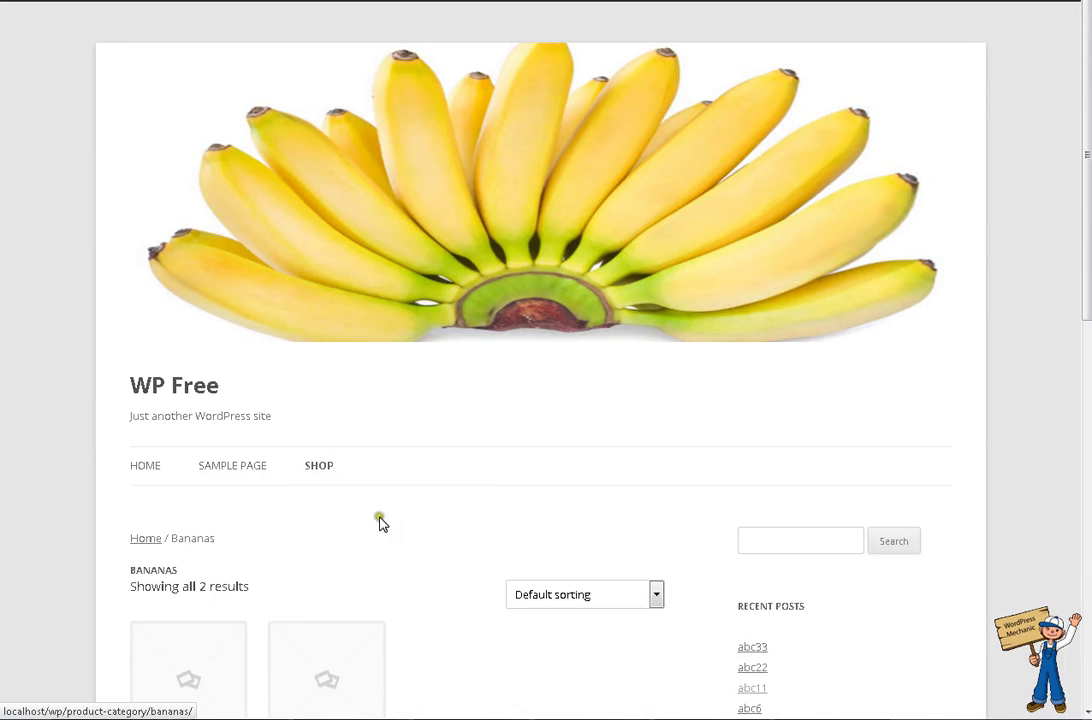
scroll(370, 560, "down", 3)
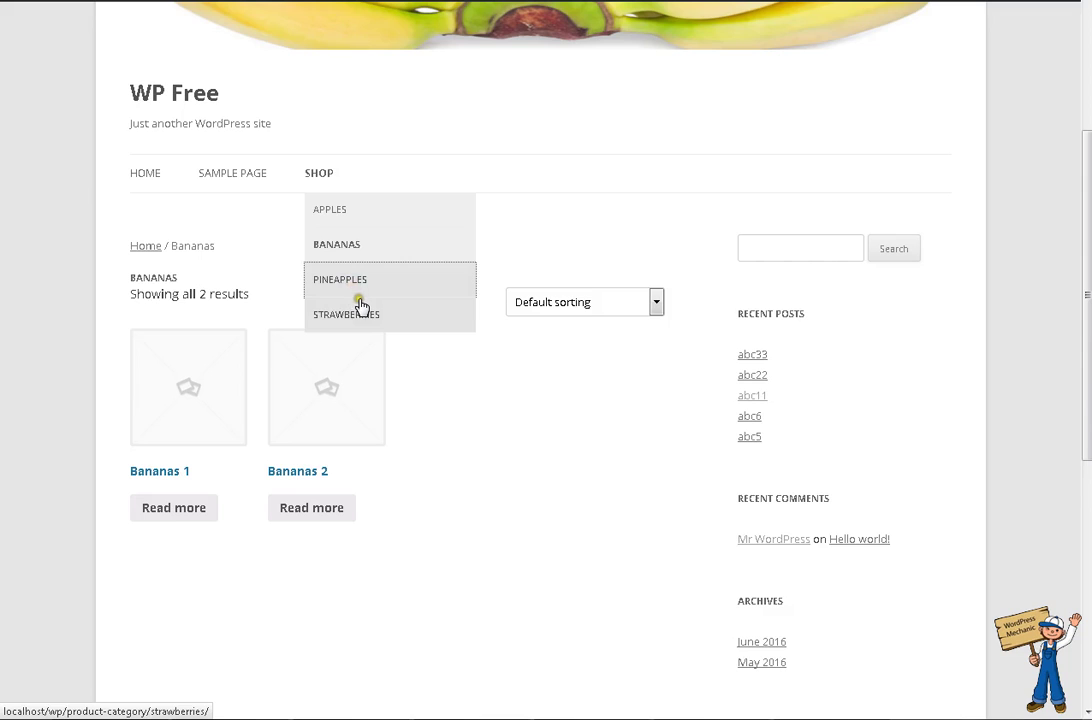
left_click(387, 281)
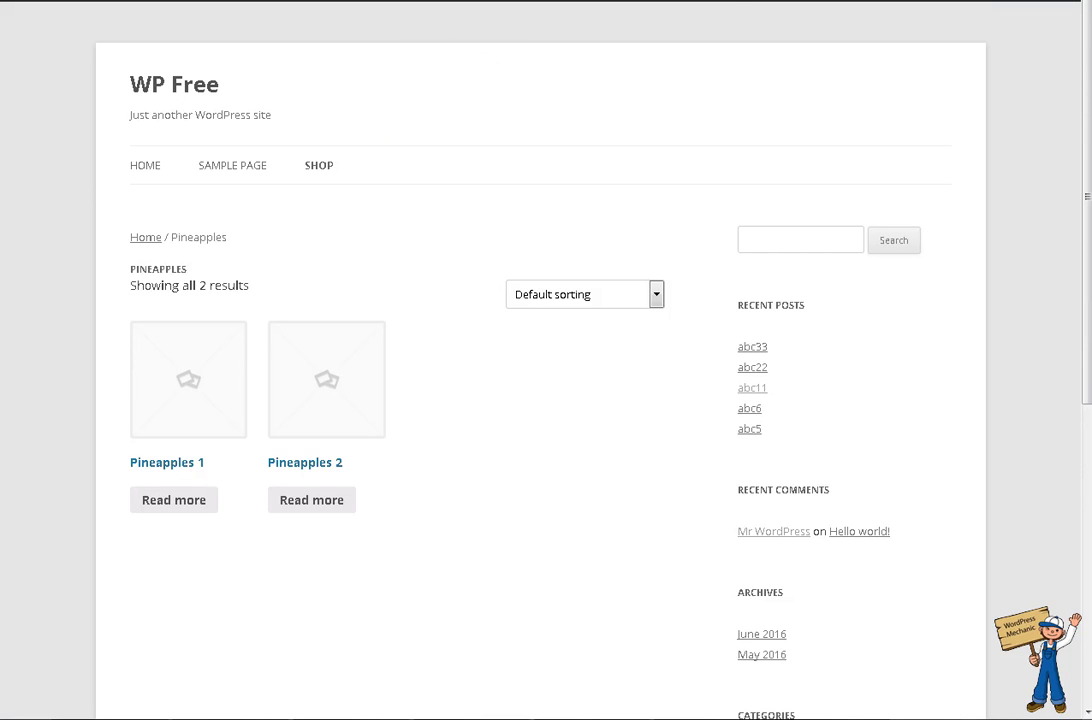
Search the web for pineapples in a new browser tab and show the image results.
key("ctrl+t")
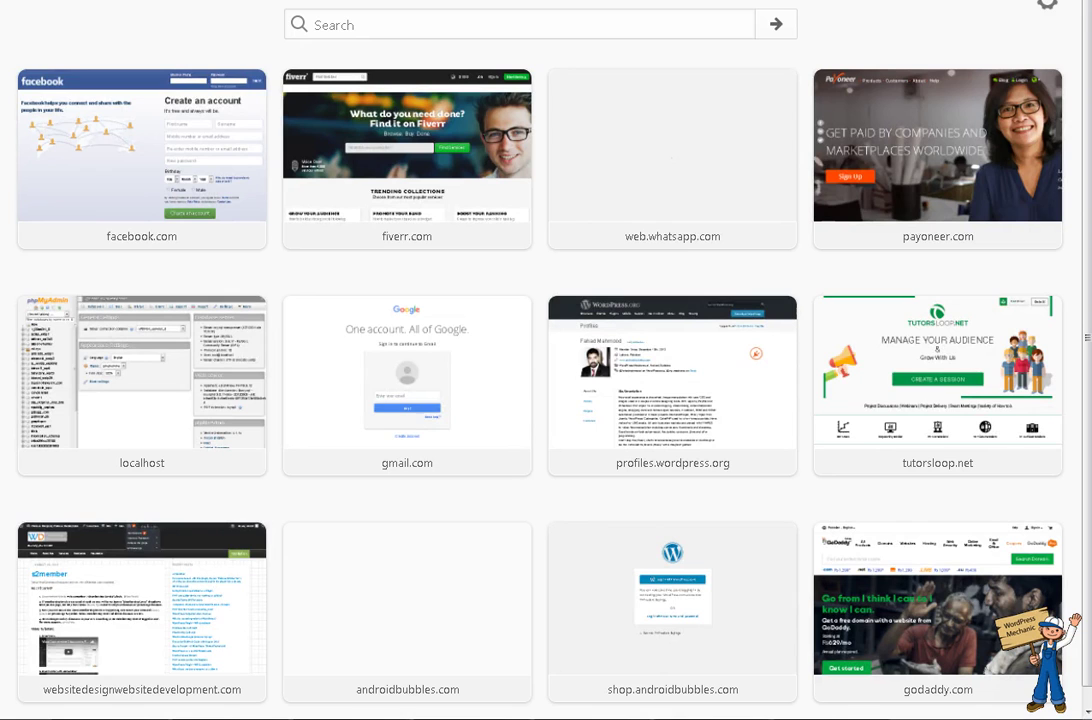
type("pine")
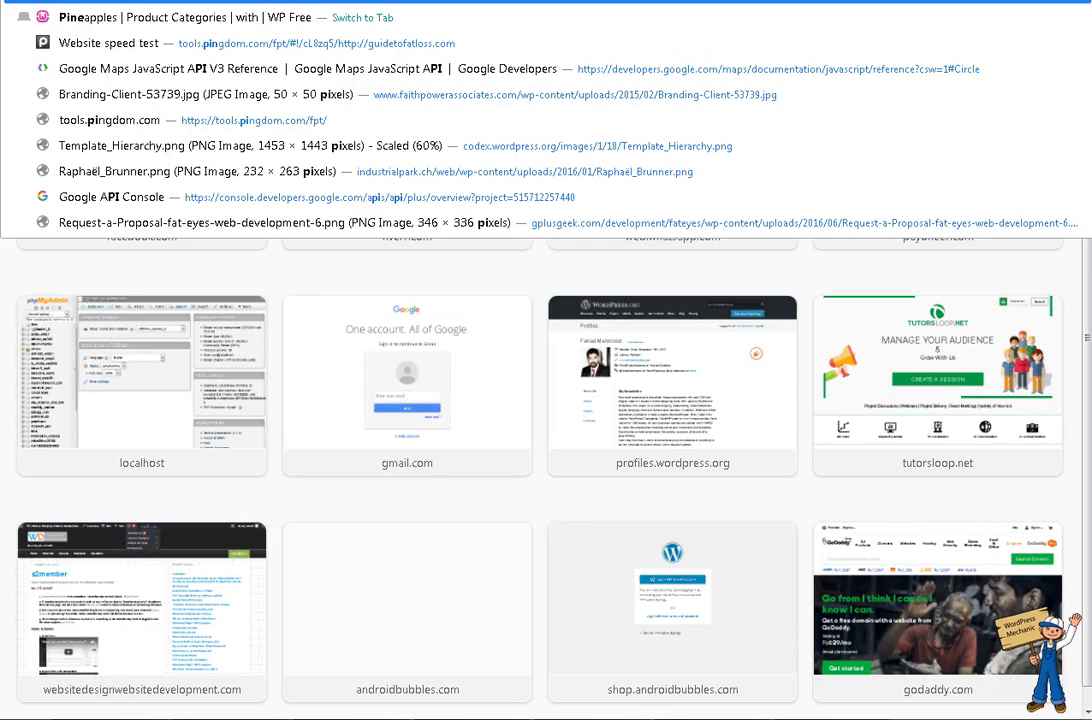
type("apples")
key("Return")
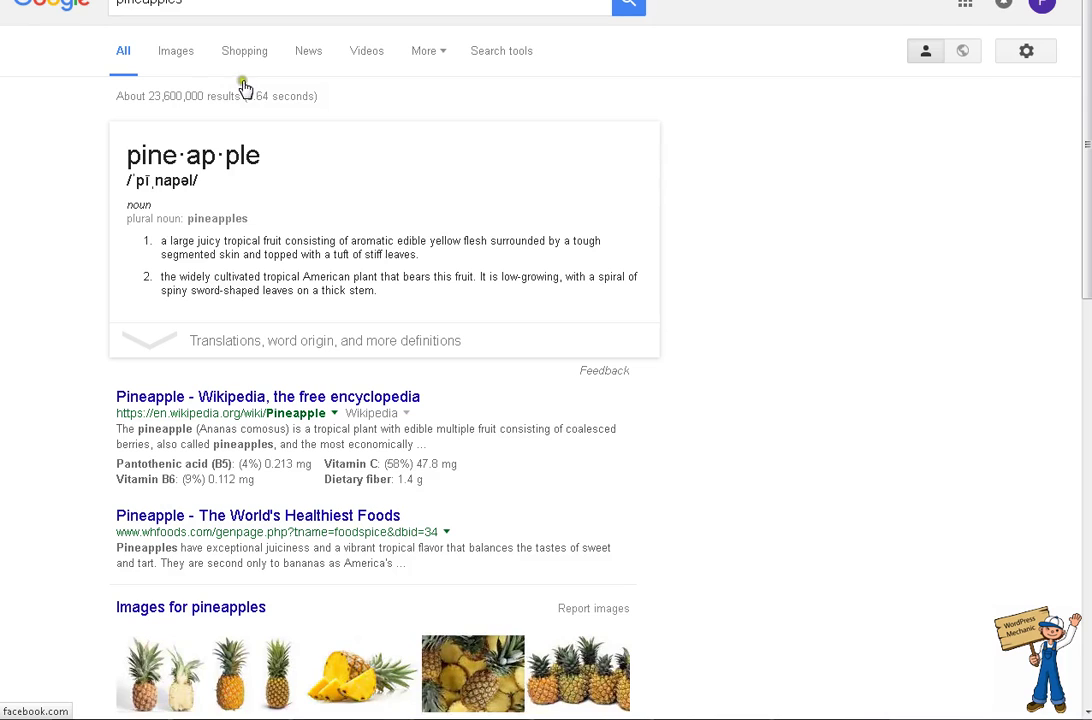
left_click(178, 51)
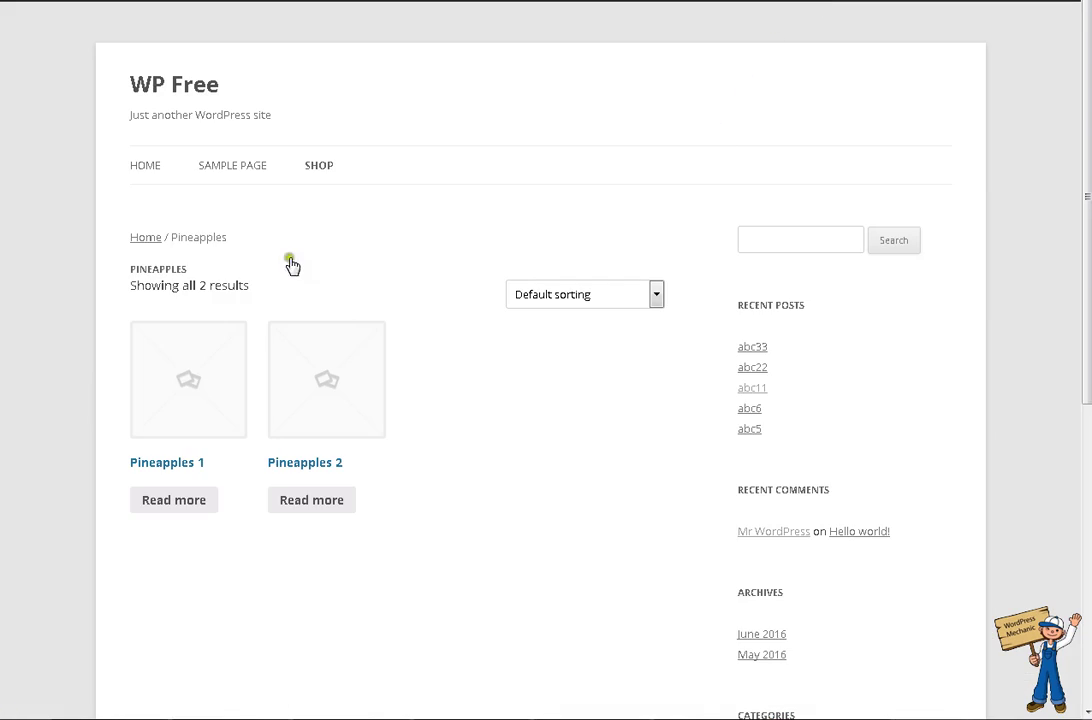
key("ctrl+Tab")
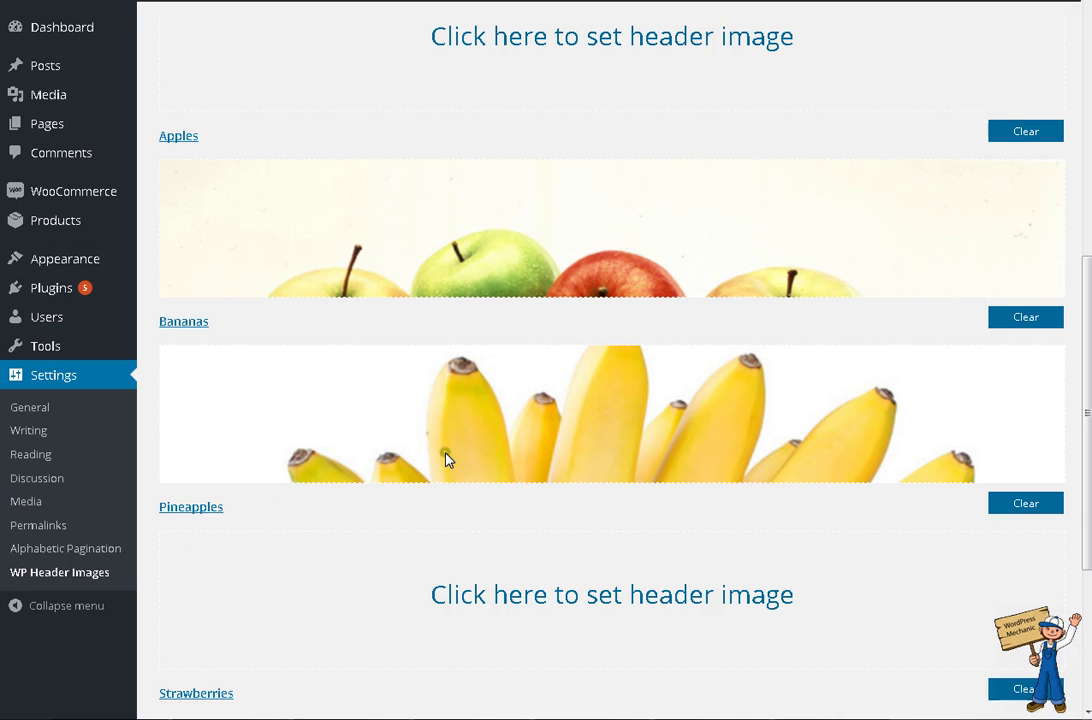
scroll(610, 588, "down", 2)
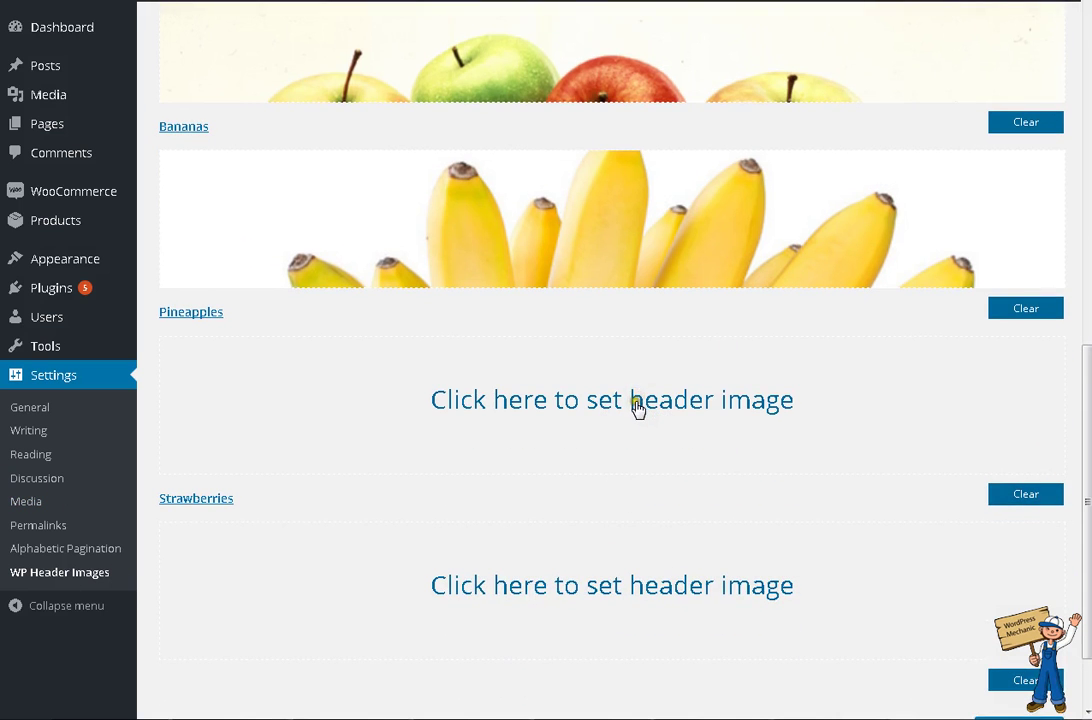
left_click(732, 352)
left_click(245, 57)
left_click(656, 343)
double_click(240, 78)
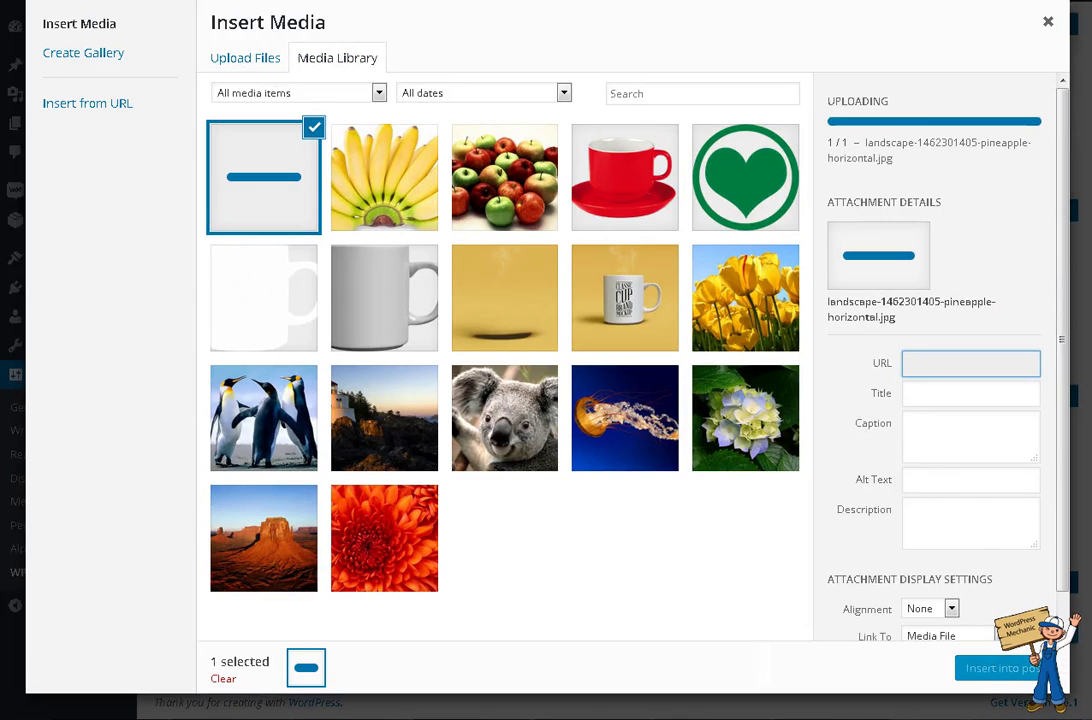
left_click(985, 668)
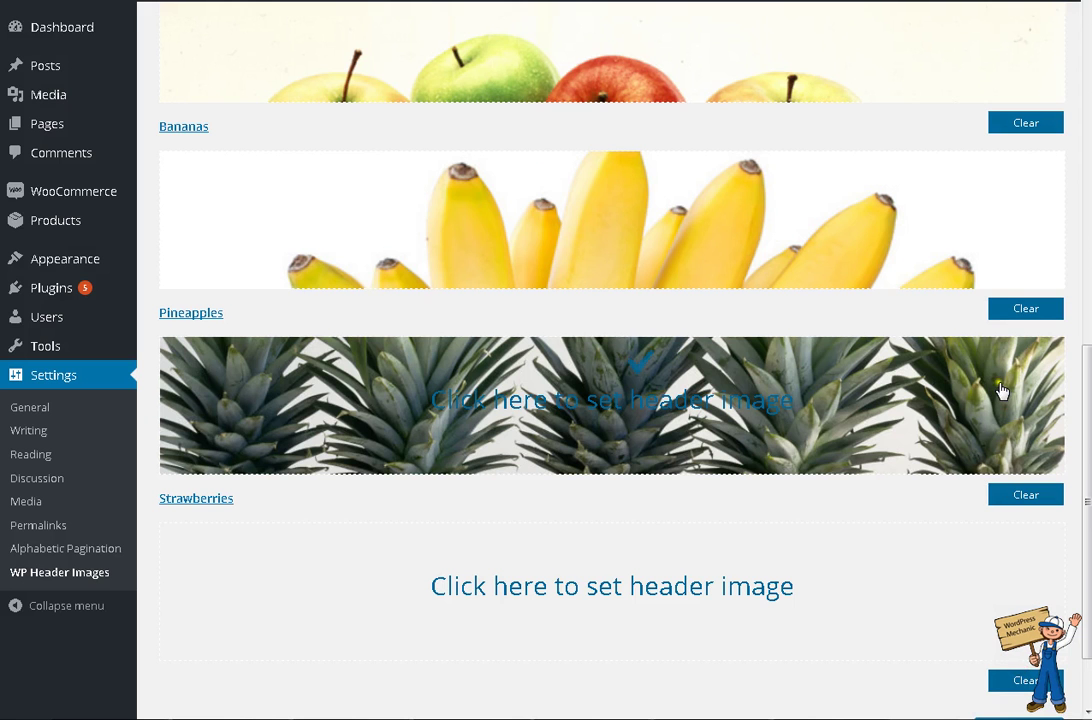
Save the header images, reload the site page and open the Pineapples category under Shop.
scroll(978, 328, "up", 5)
scroll(978, 328, "up", 3)
left_click(1016, 161)
key("ctrl+Tab")
key("F5")
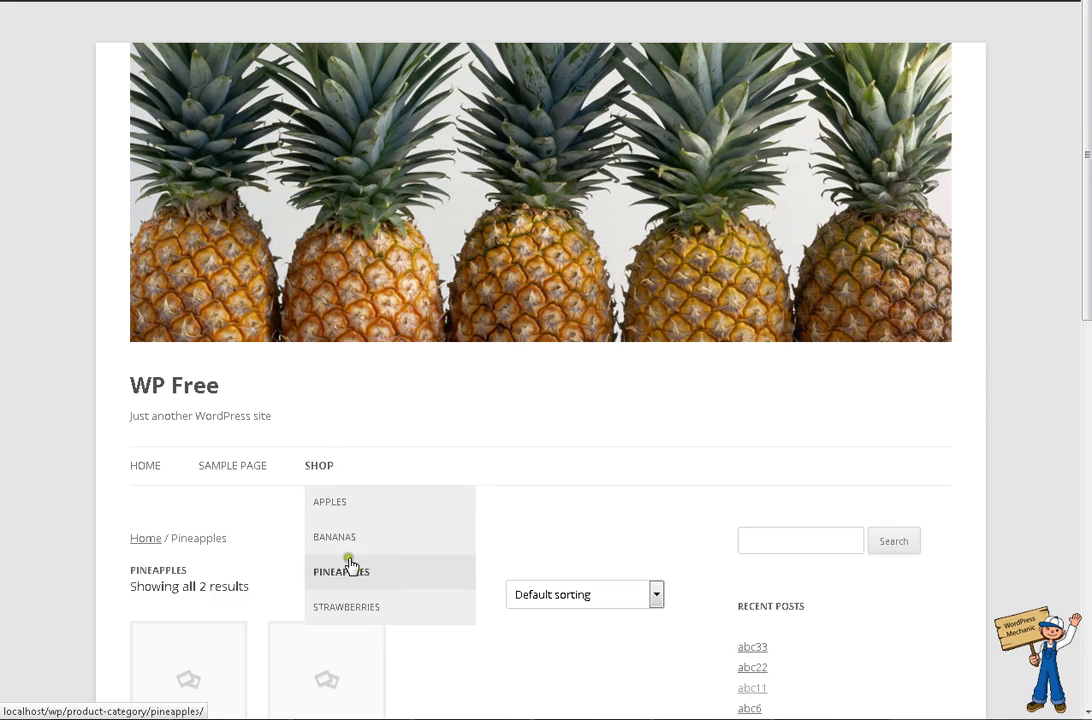
left_click(370, 578)
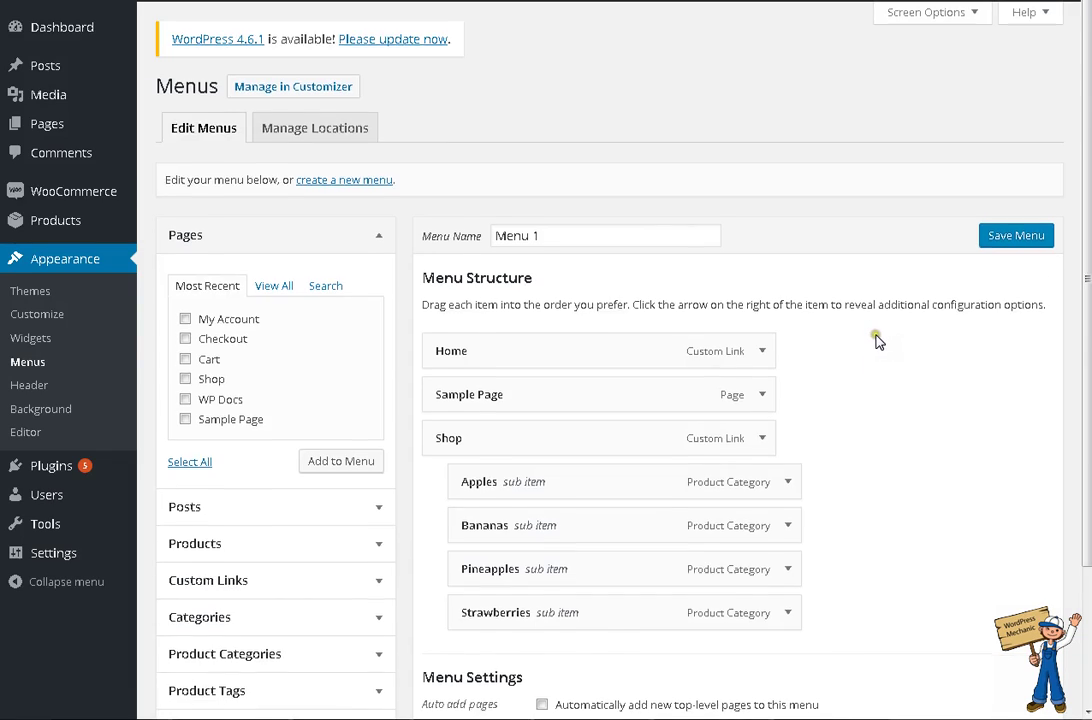
Expand the Shop menu item's settings and enable the CSS Classes advanced menu property.
scroll(763, 229, "down", 3)
left_click(762, 273)
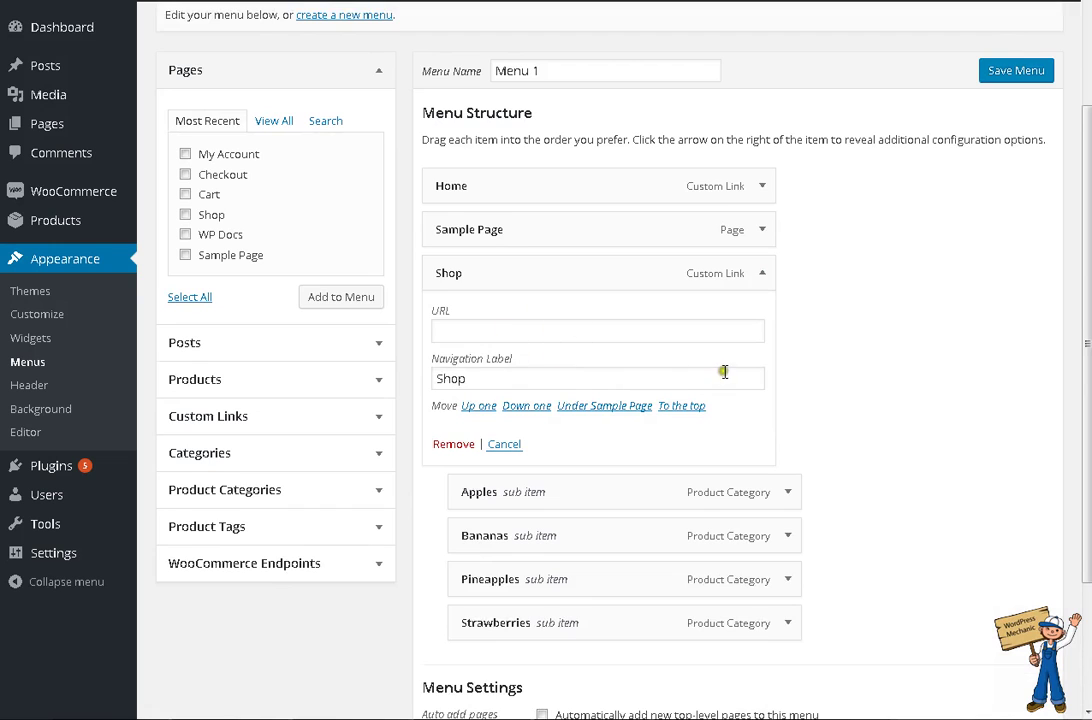
scroll(724, 371, "up", 4)
left_click(934, 26)
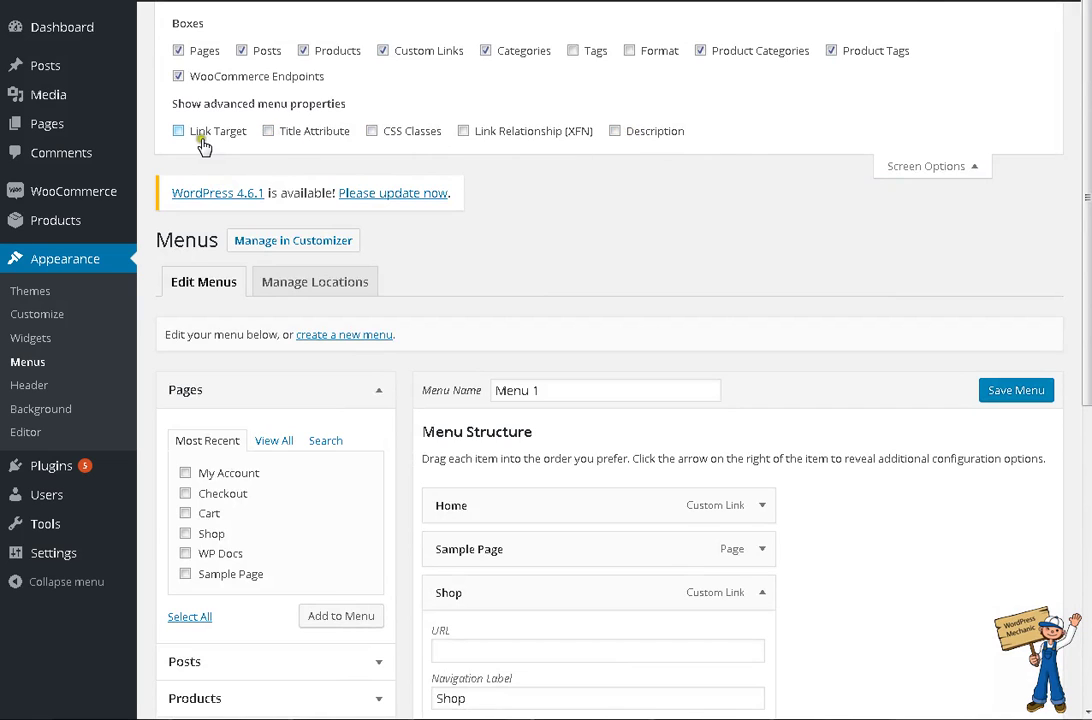
left_click(389, 137)
left_click(921, 170)
Assign the CSS class hide to the Shop menu item and save the menu.
scroll(945, 193, "down", 4)
left_click(538, 302)
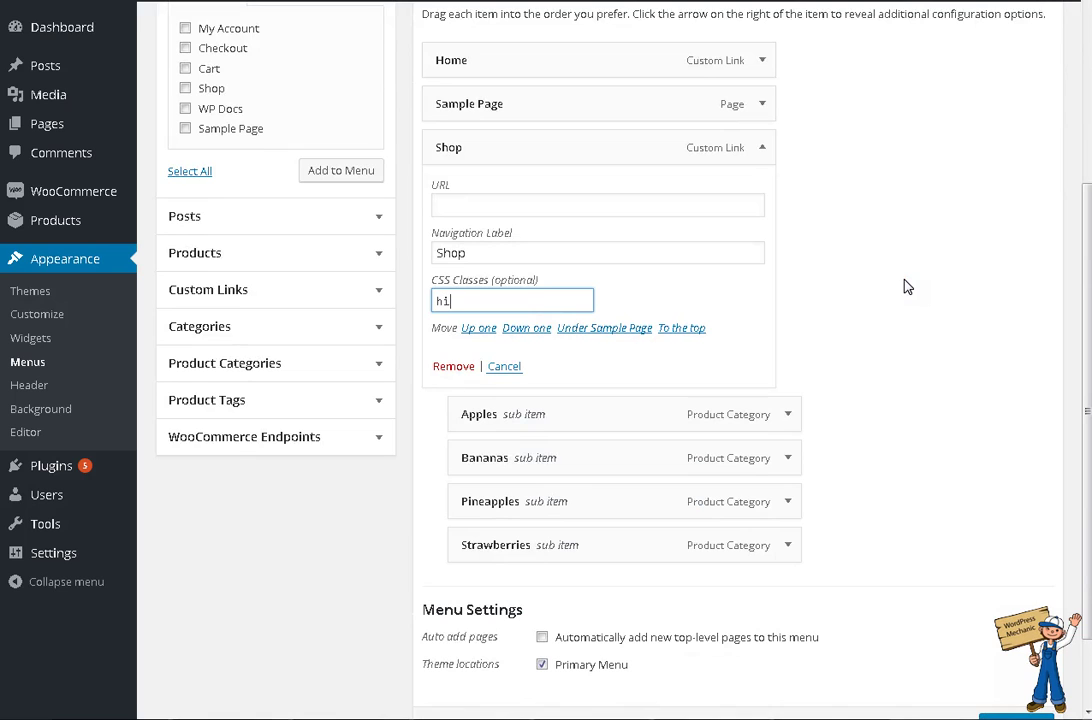
scroll(960, 250, "up", 3)
left_click(1038, 239)
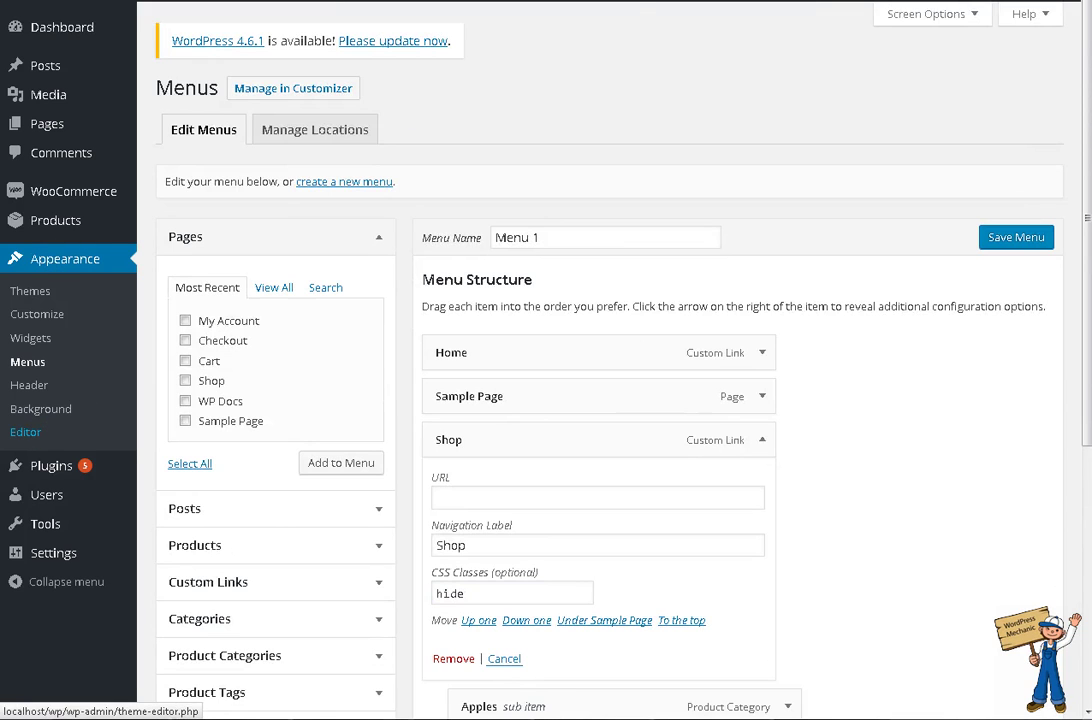
Add a .hide rule with display:none; at the end of the Twenty Twelve style.css in the theme editor and update the file.
left_click(25, 432)
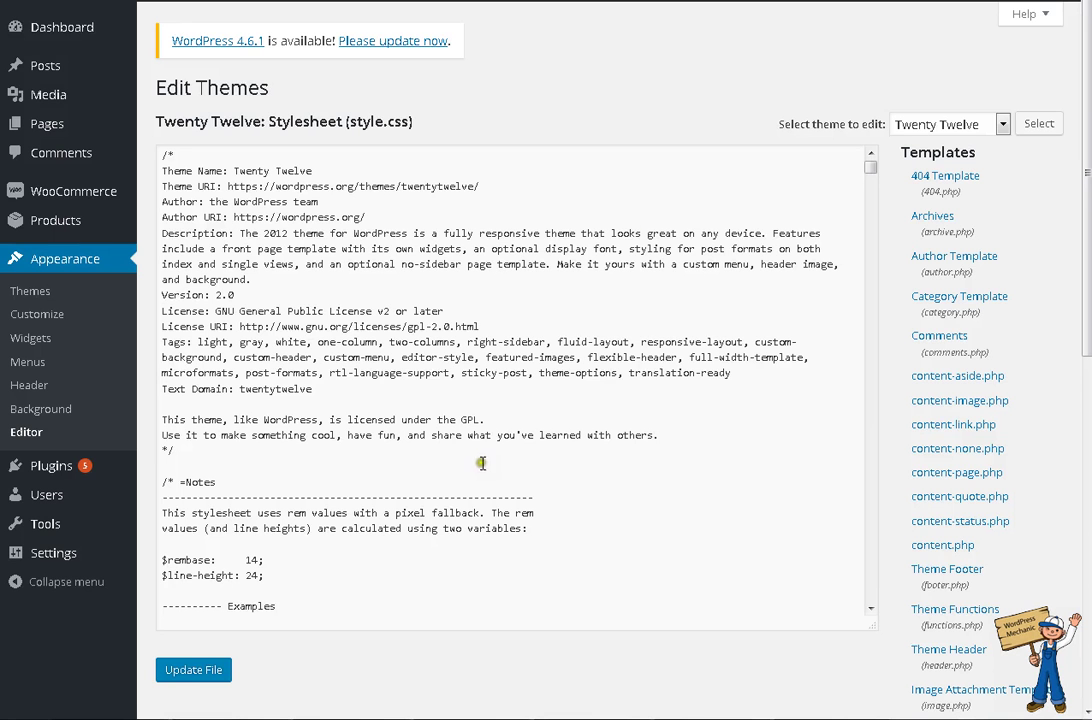
left_click(869, 191)
left_click_drag(869, 191, 876, 612)
left_click(626, 612)
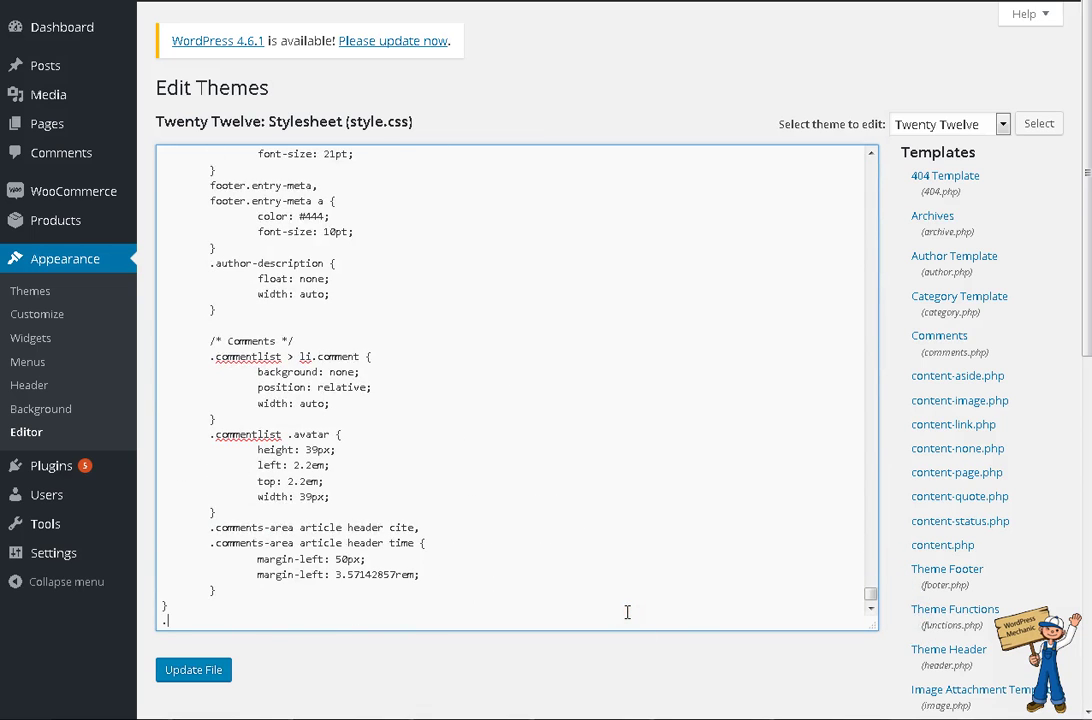
type(".hide{")
key("Return")
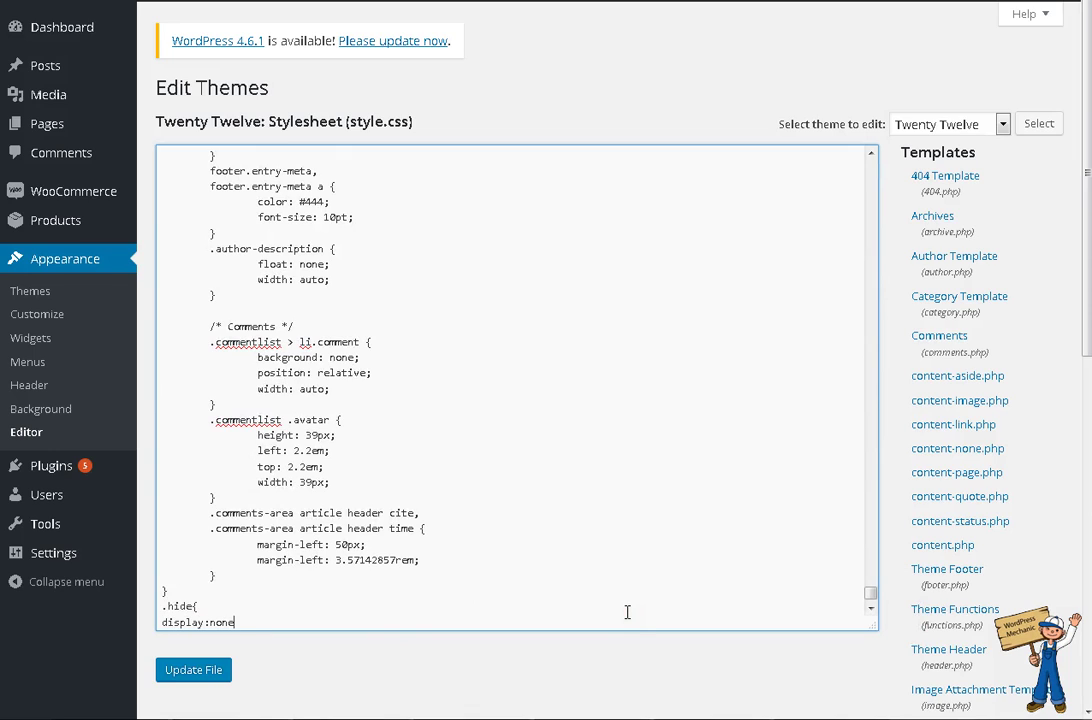
left_click(193, 669)
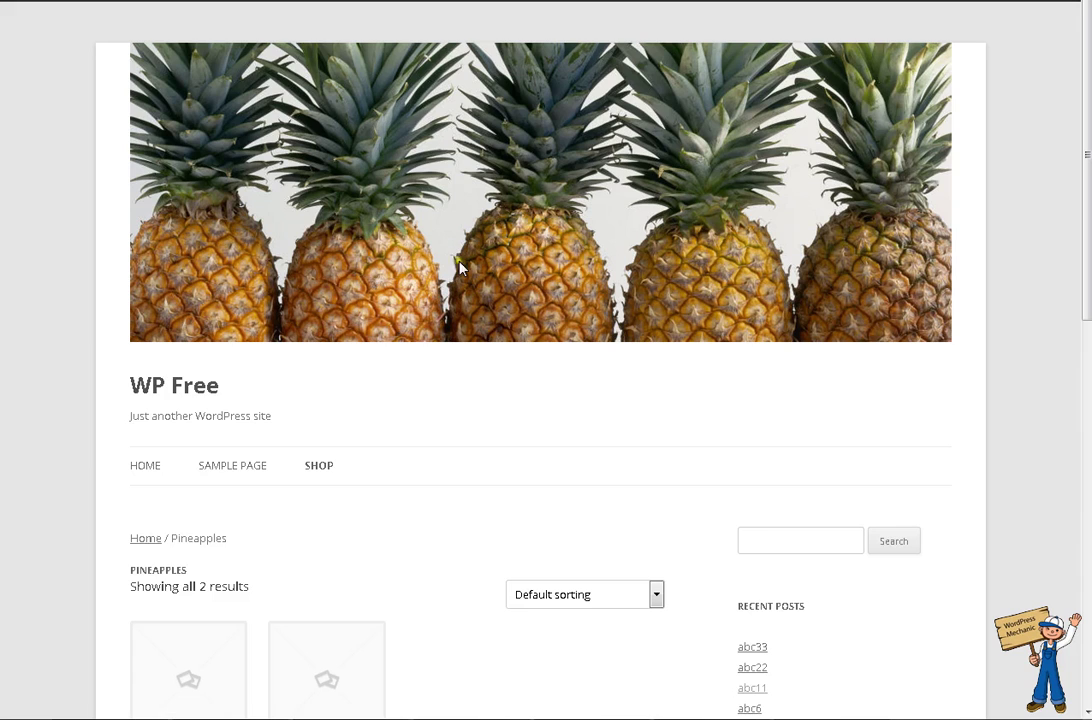
Inspect the Shop menu item's markup on the site page, examining its hide class, its sub-menu and the applied styles.
left_click(320, 468)
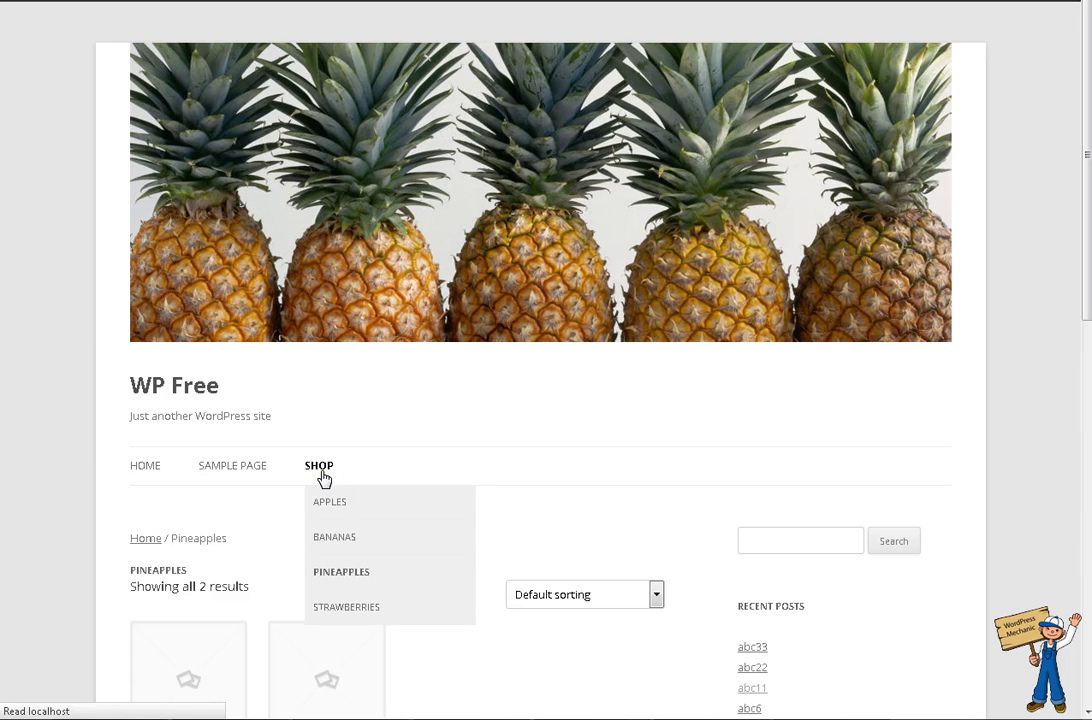
right_click(322, 479)
left_click(480, 693)
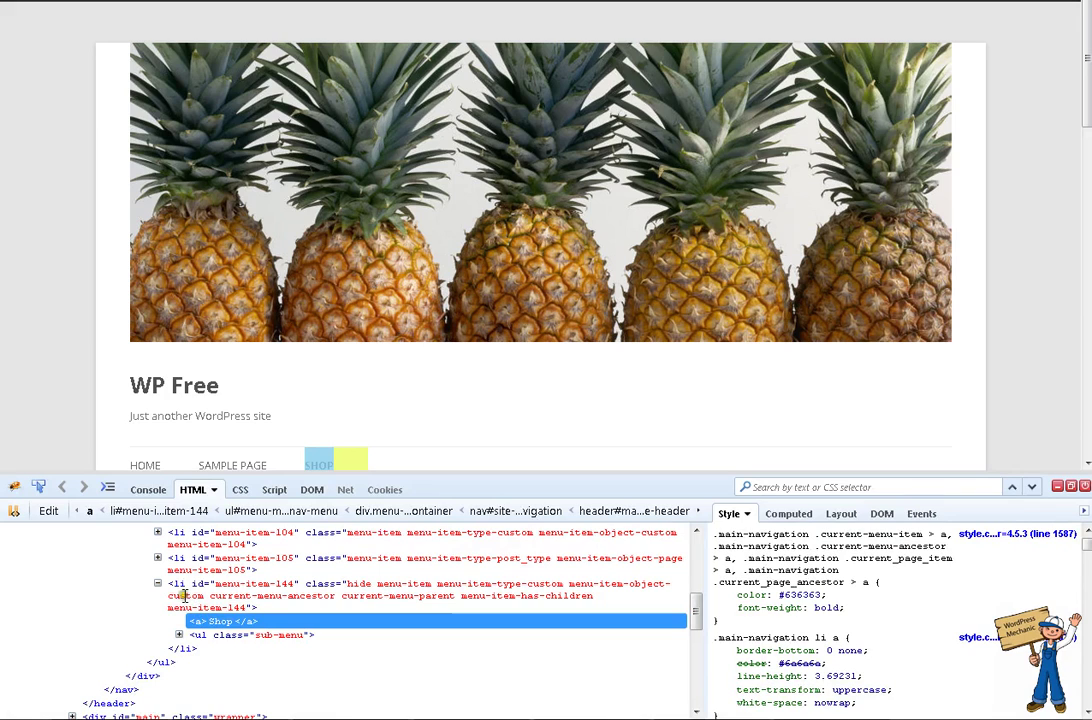
scroll(182, 595, "up", 2)
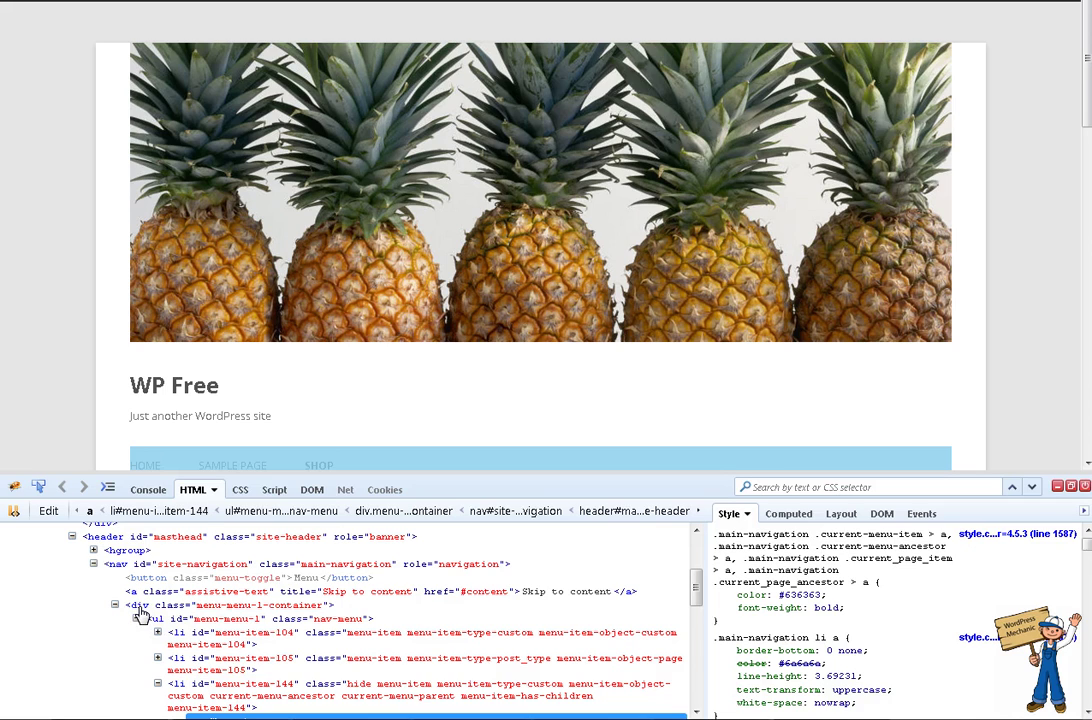
left_click(139, 607)
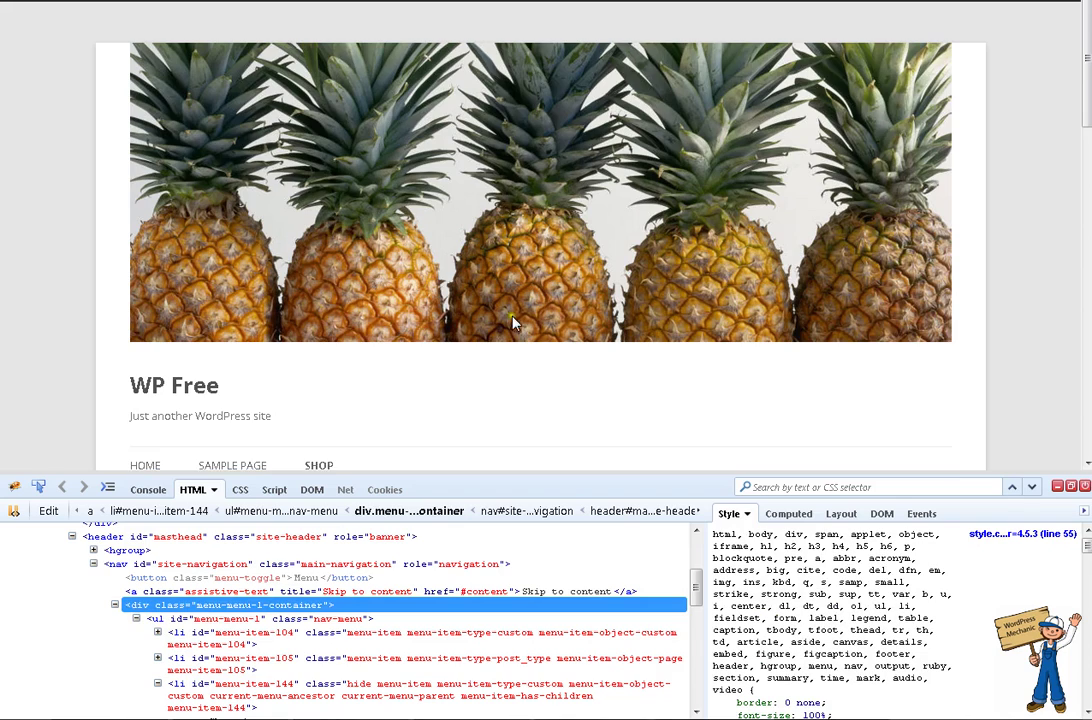
scroll(510, 328, "down", 3)
scroll(205, 641, "down", 3)
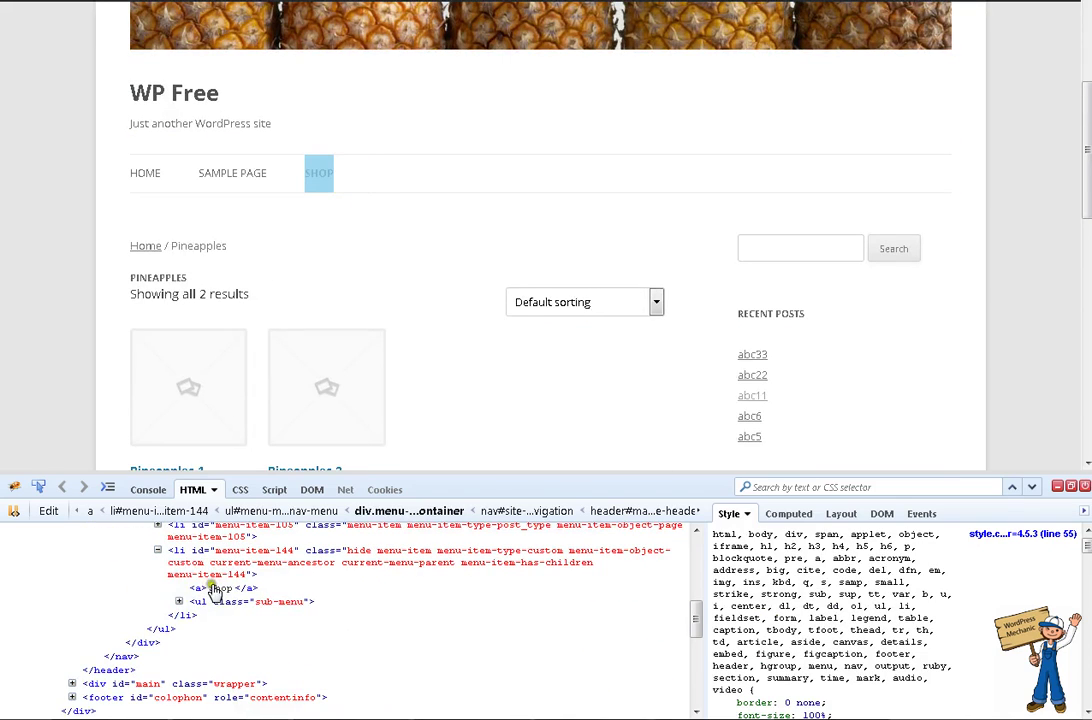
left_click(179, 601)
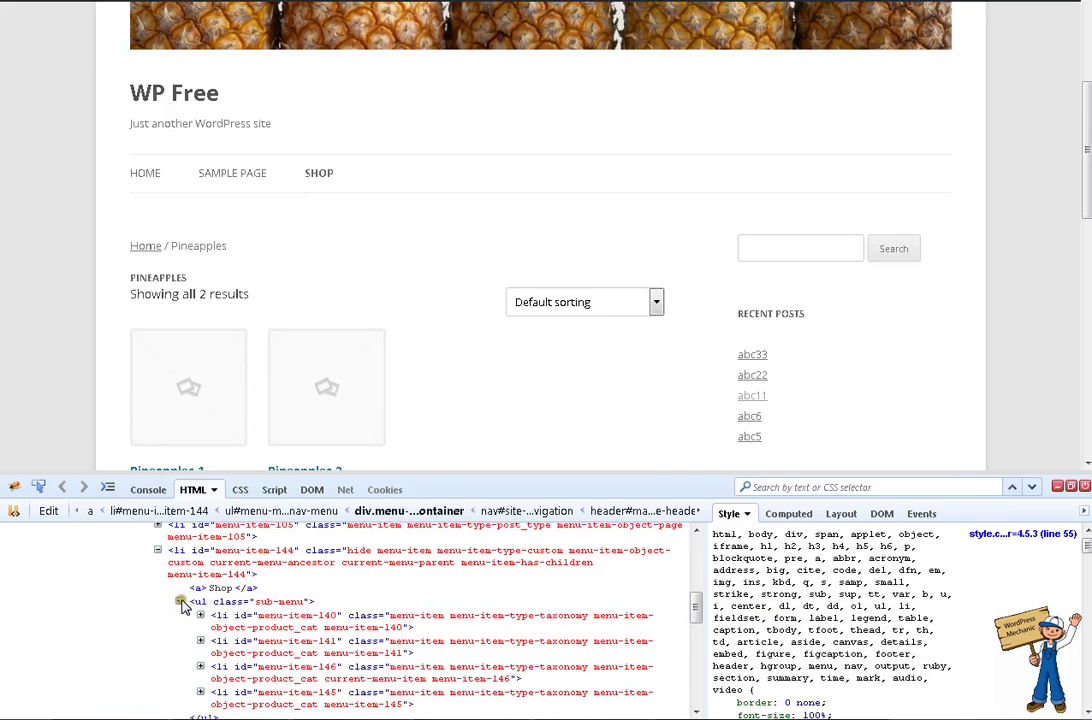
scroll(183, 604, "up", 1)
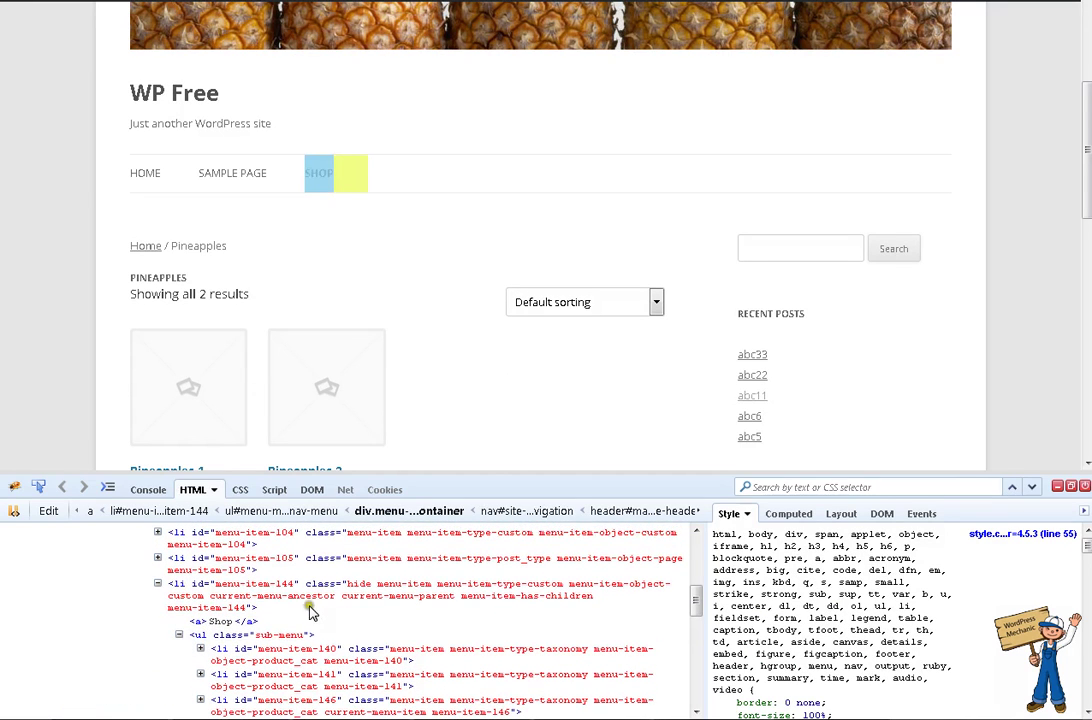
left_click(181, 590)
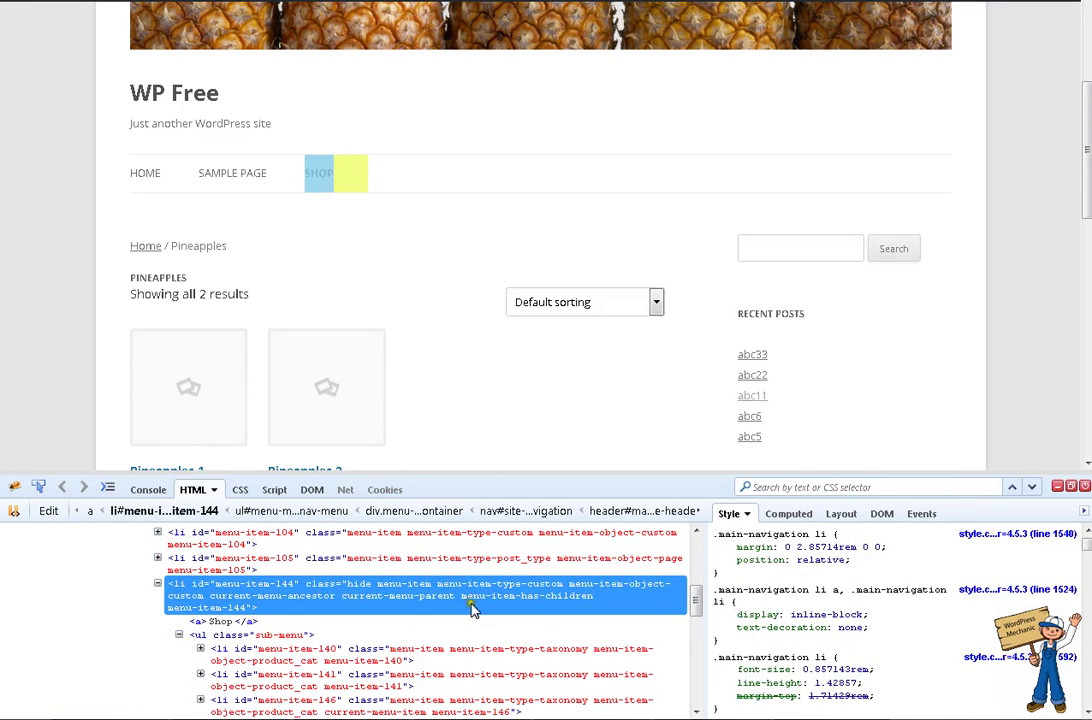
left_click(1057, 486)
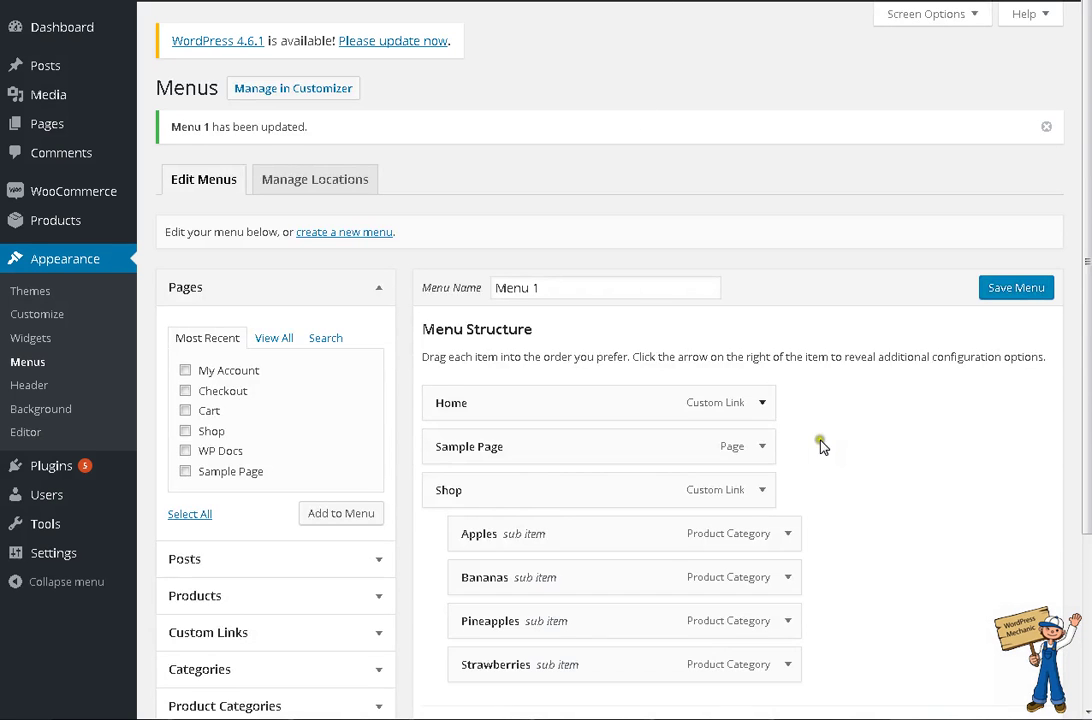
Assign the CSS class hide to the Pineapples sub item on the Menus page and save the menu.
scroll(820, 446, "down", 2)
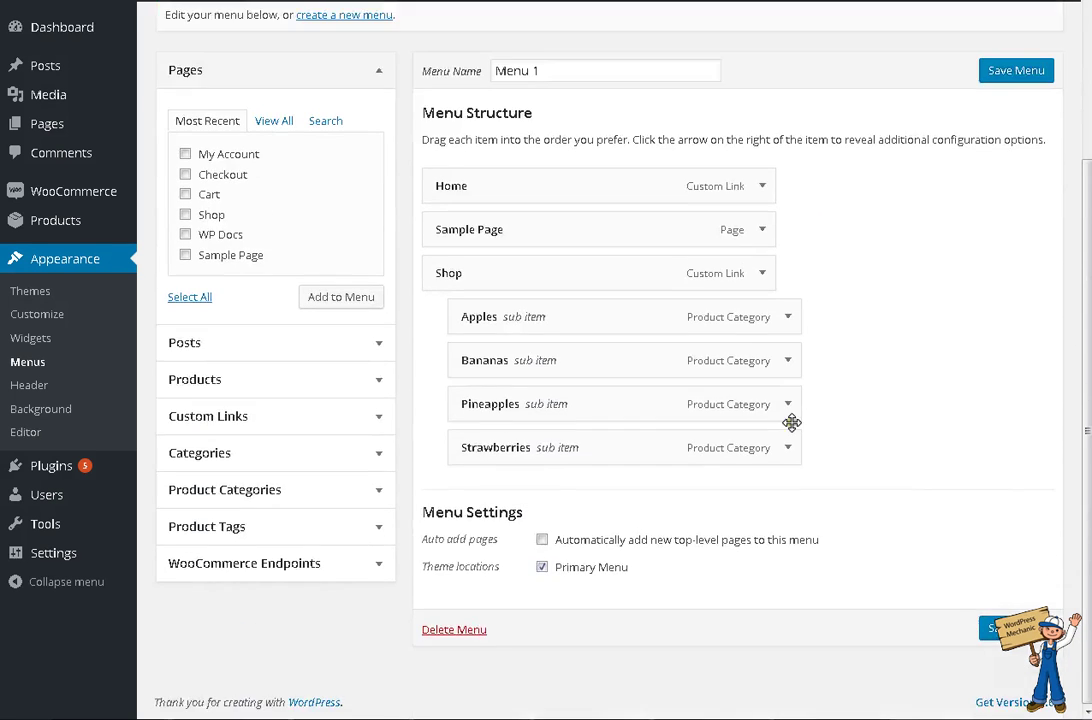
left_click(762, 273)
left_click(527, 426)
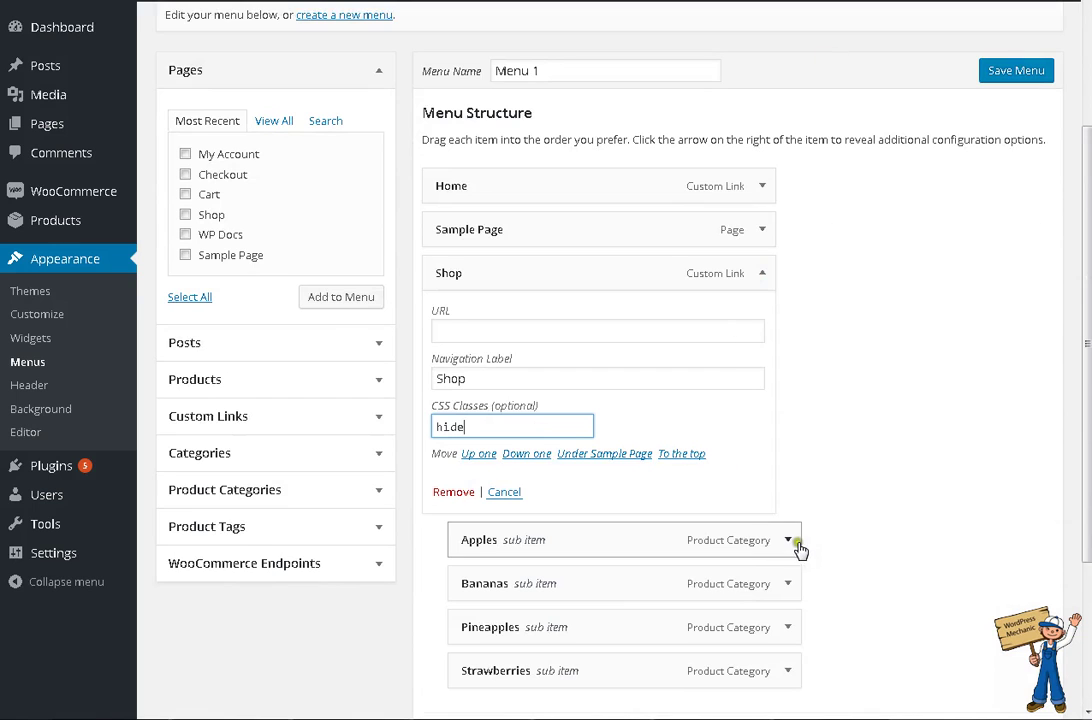
scroll(798, 546, "down", 1)
scroll(800, 545, "down", 3)
left_click(792, 532)
left_click(522, 441)
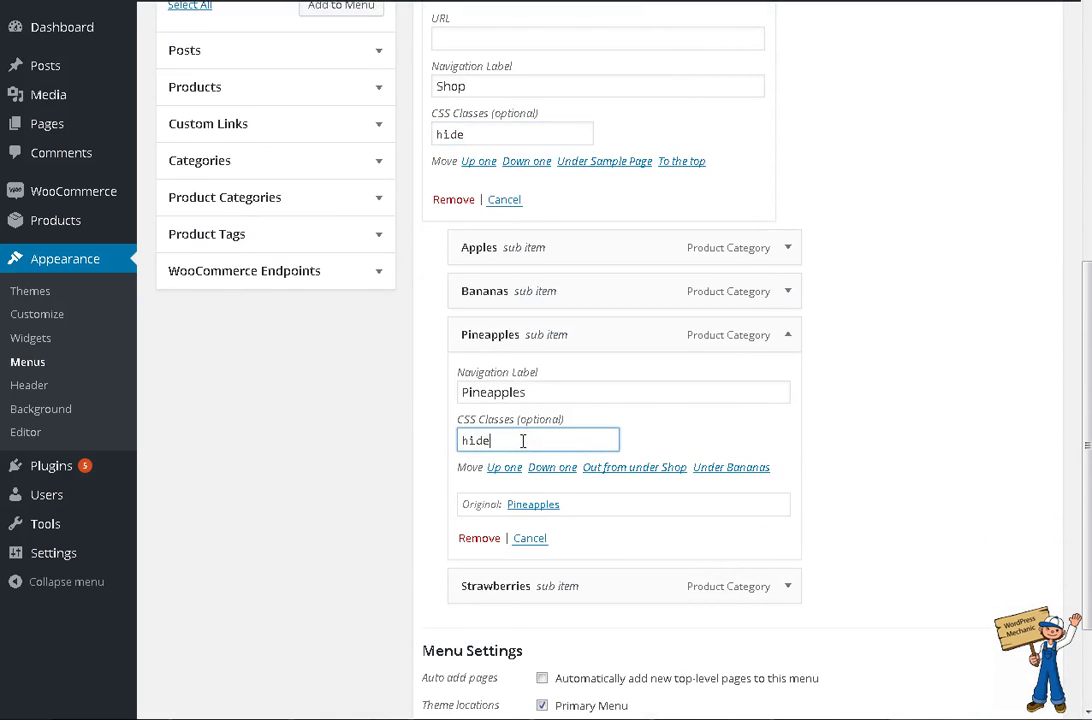
scroll(905, 510, "down", 3)
left_click(1003, 616)
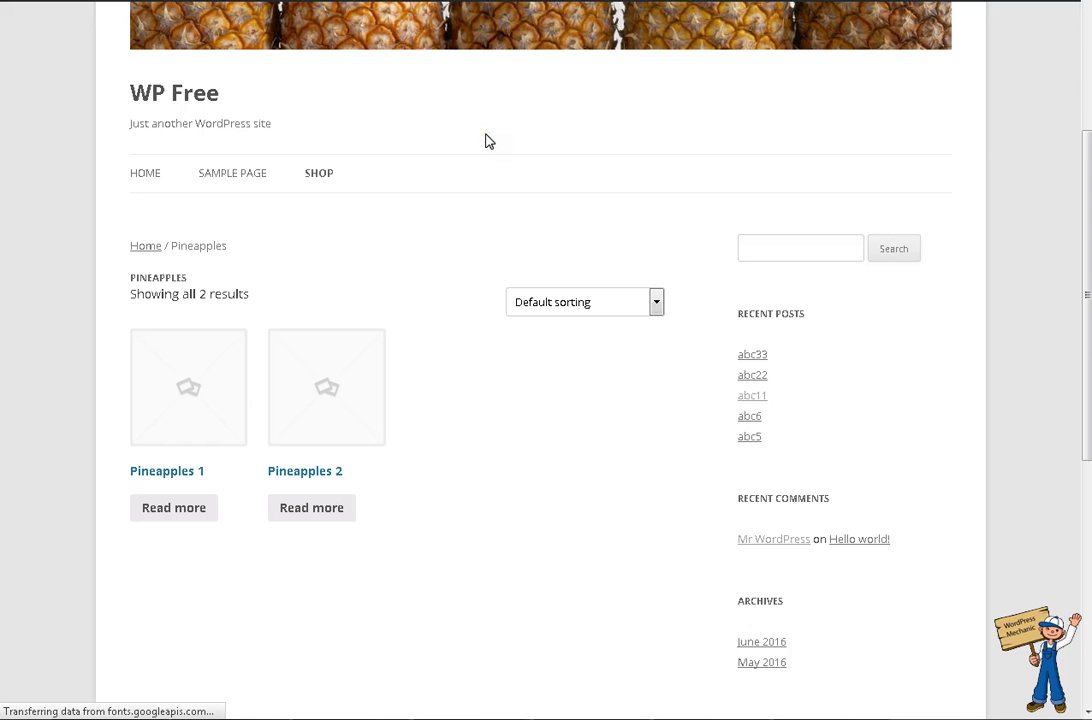
Inspect the Shop sub-menu on the site page and select the Pineapples list item to examine its hide class.
mouse_move(322, 180)
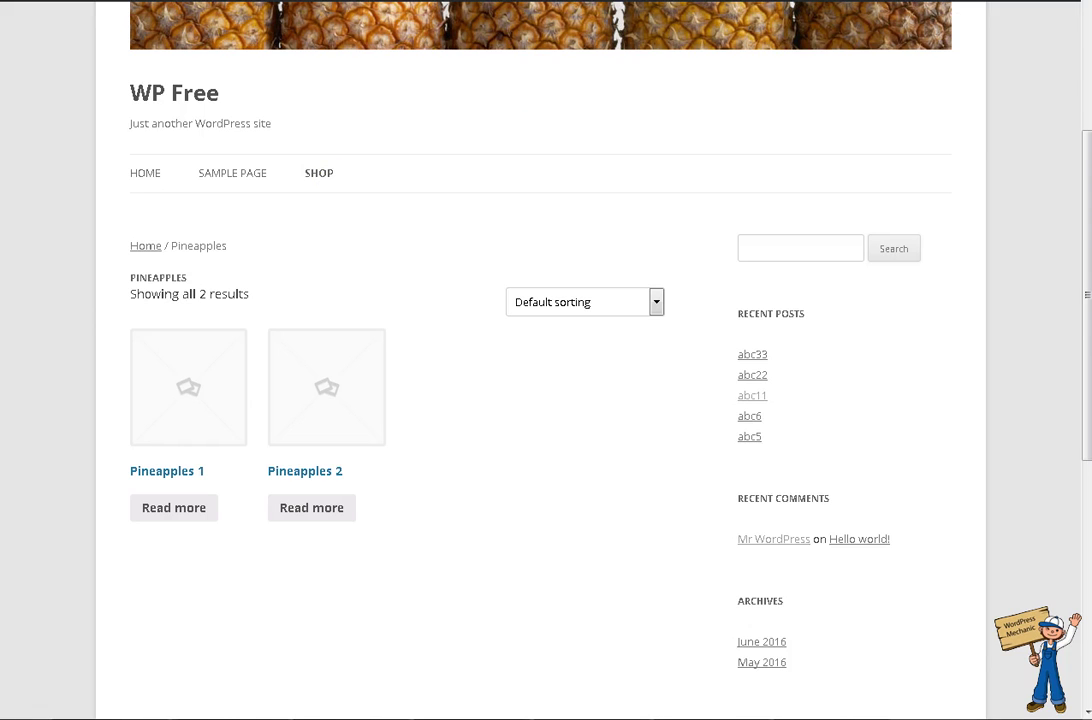
key("F12")
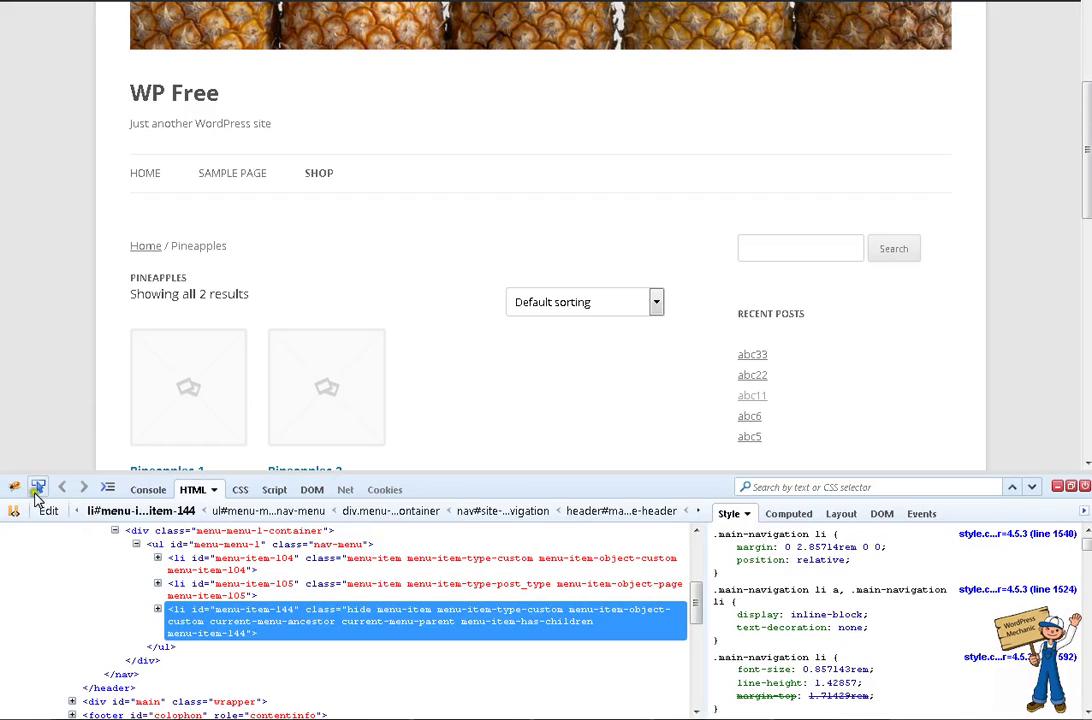
left_click(38, 487)
left_click(322, 174)
left_click(179, 660)
scroll(188, 645, "down", 2)
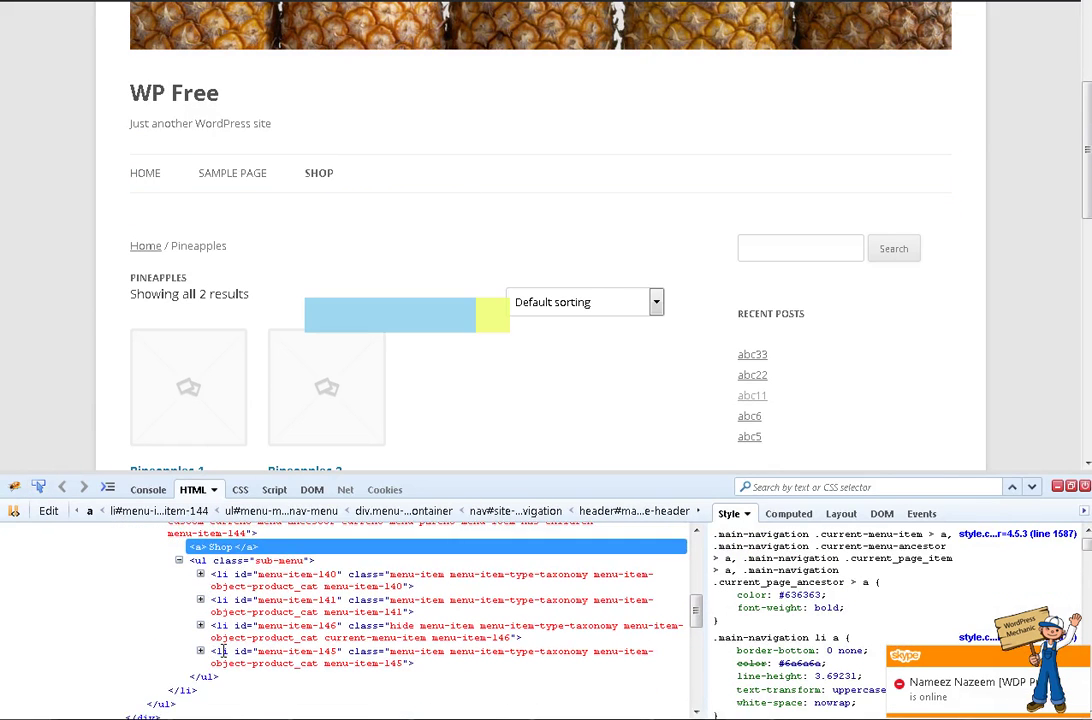
left_click(200, 651)
left_click(200, 626)
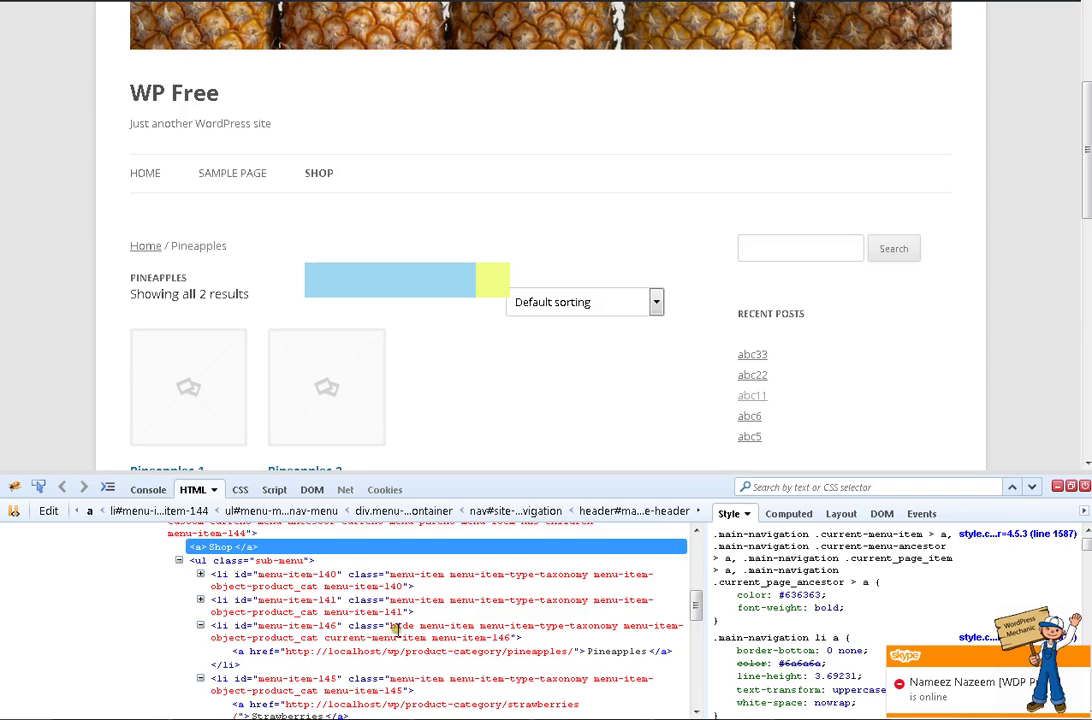
left_click(218, 628)
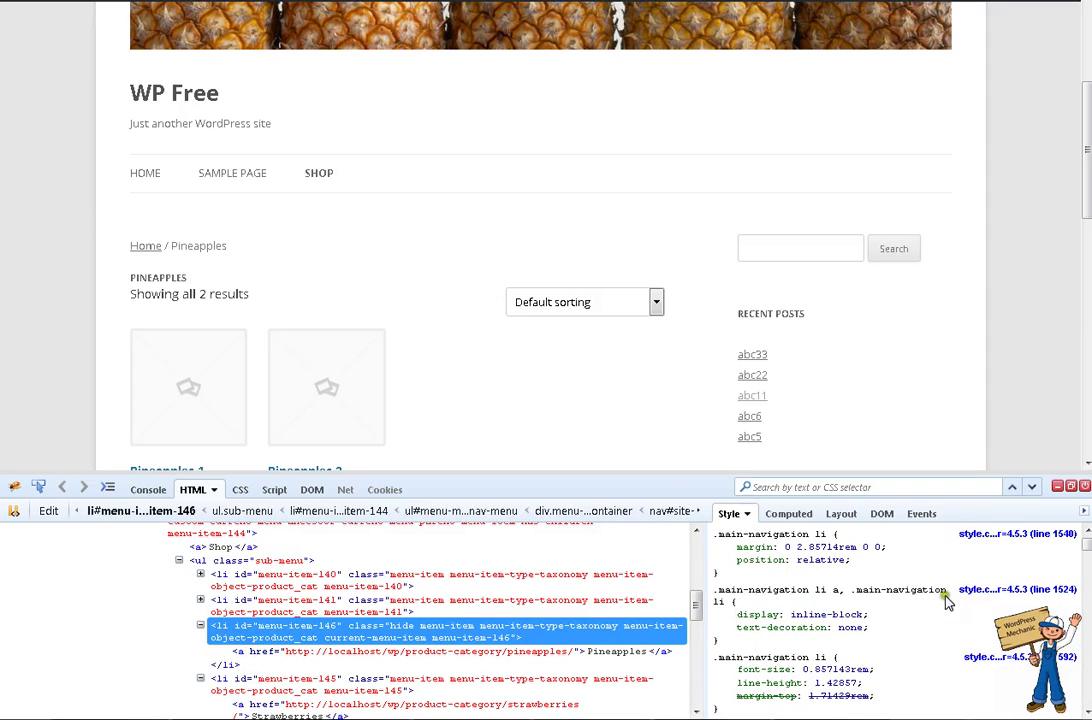
Change the .hide rule's display value to none !important in the page inspector and copy that value.
scroll(945, 610, "down", 2)
left_click(802, 638)
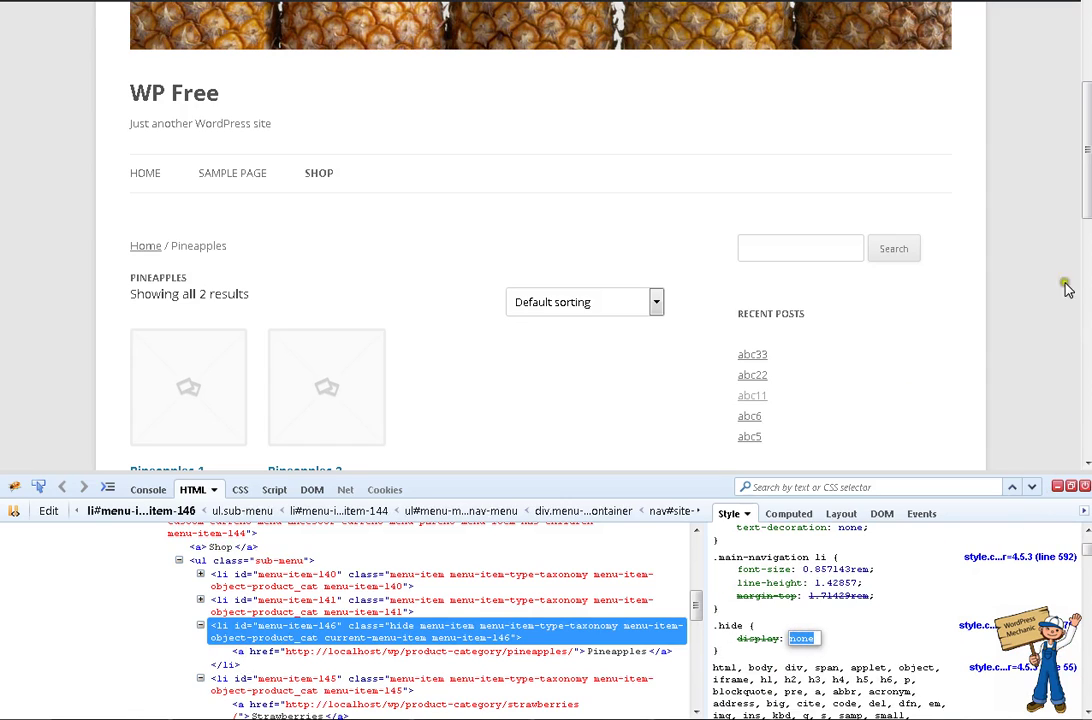
key("End")
type("!")
key("Return")
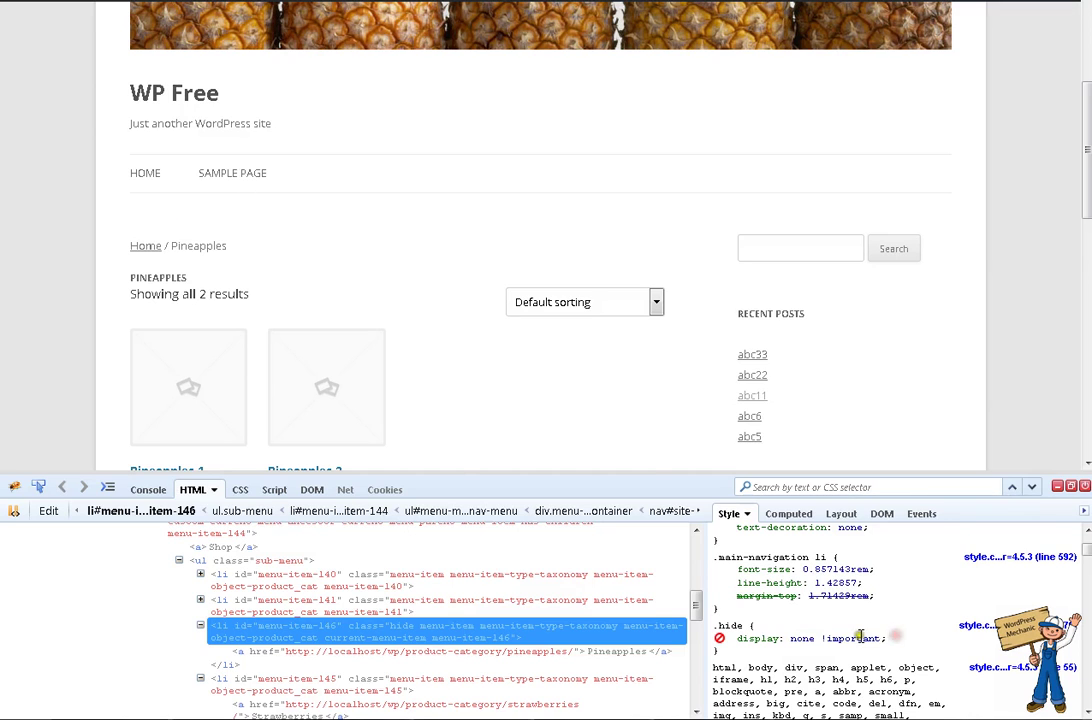
left_click(855, 638)
key("ctrl+c")
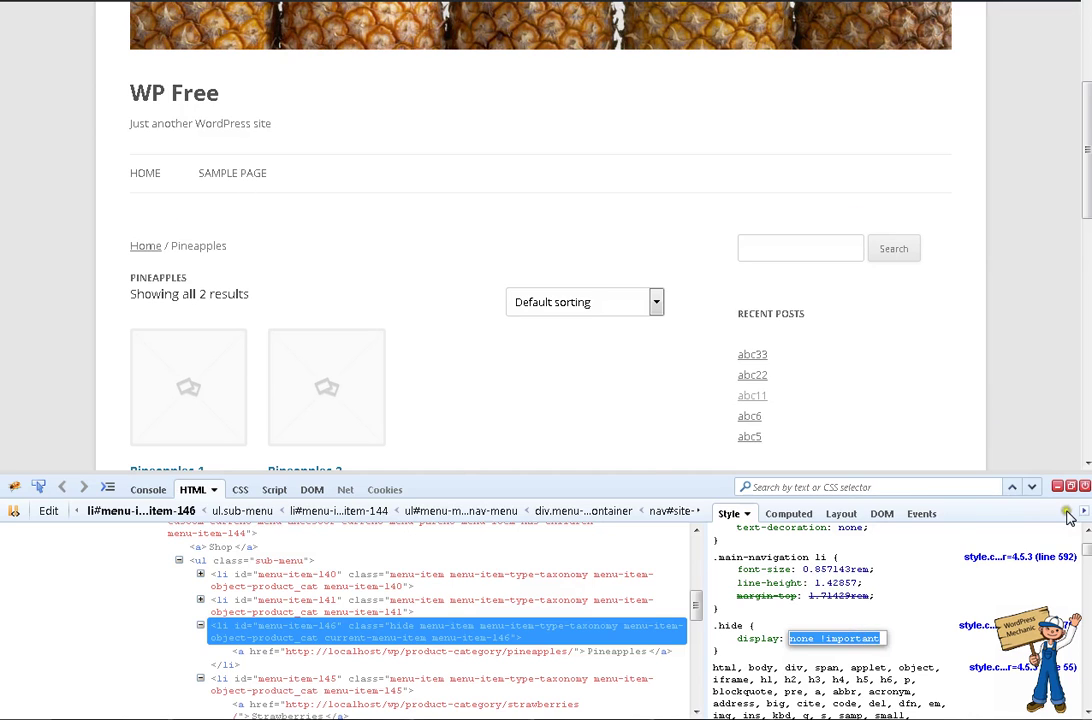
left_click(1058, 486)
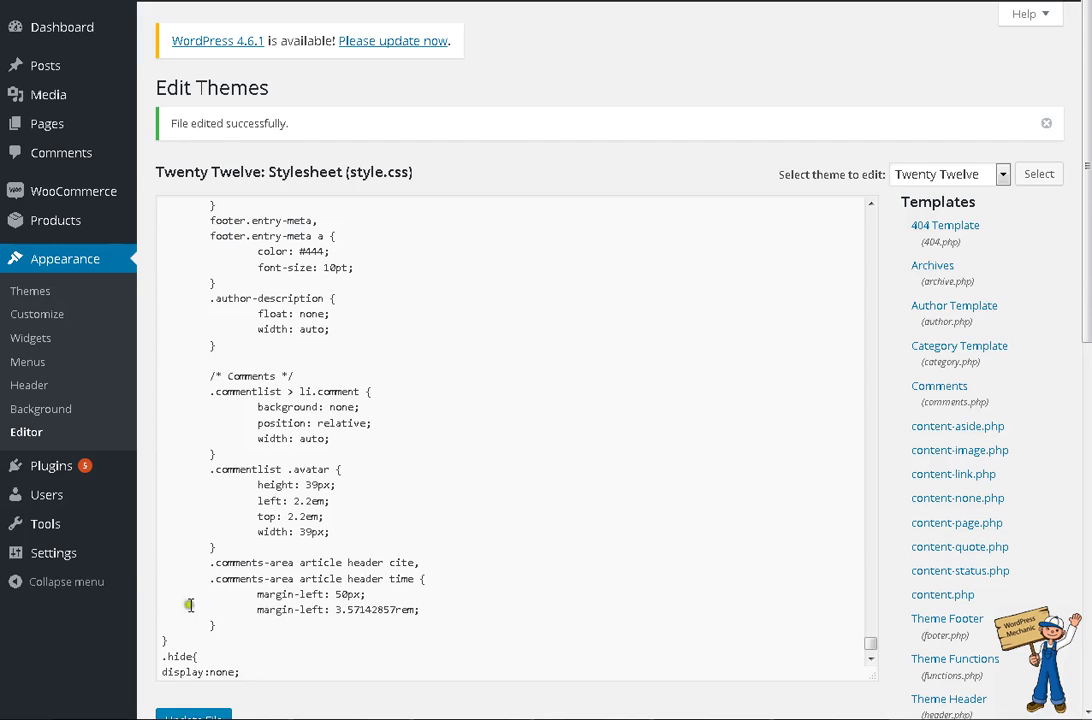
Replace the .hide rule's display value in style.css with none !important, update the file and check the site's menu.
left_click_drag(238, 673, 85, 665)
key("ctrl+v")
key("ctrl+z")
double_click(222, 673)
key("ctrl+v")
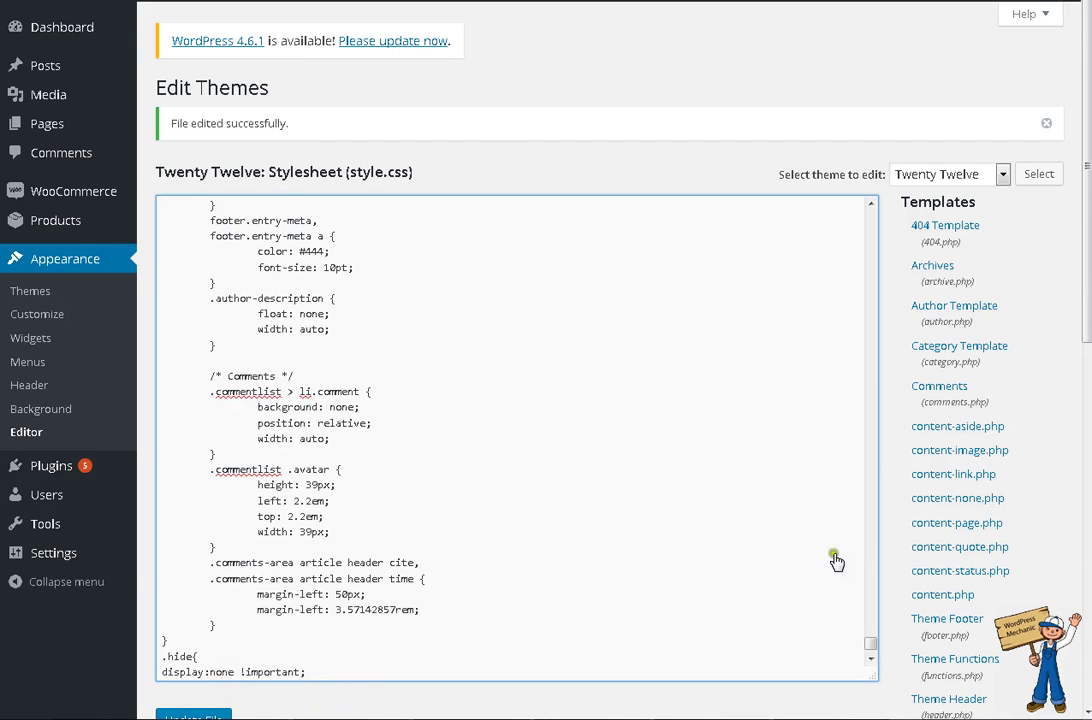
scroll(416, 642, "down", 2)
left_click(205, 526)
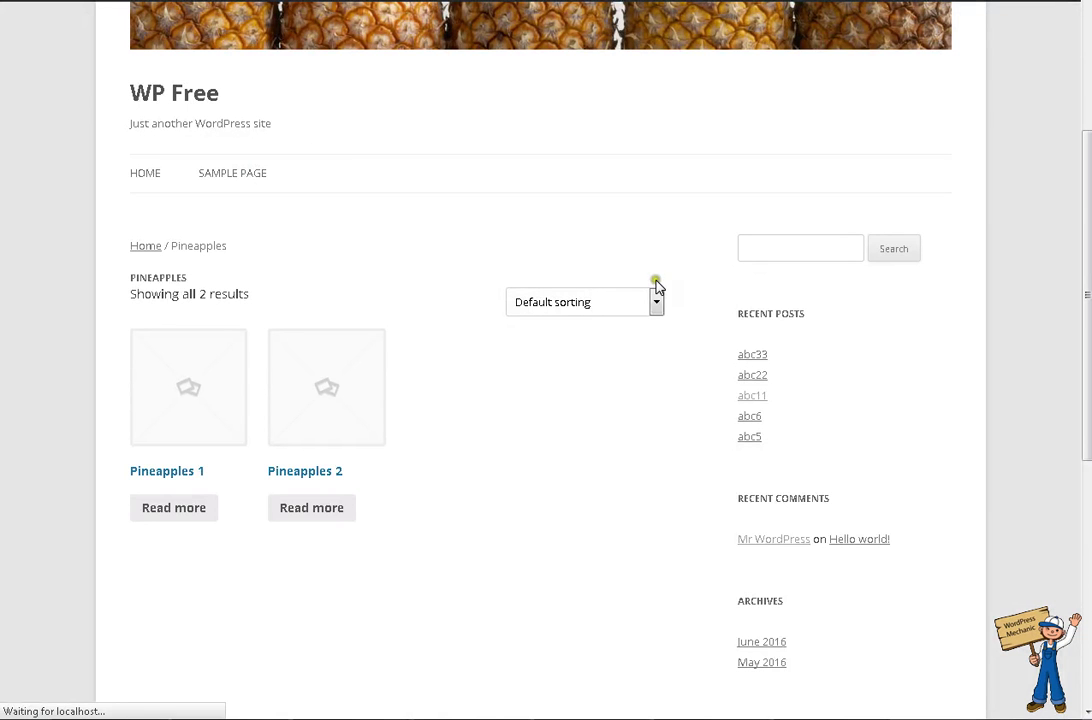
left_click(306, 170)
scroll(366, 237, "up", 3)
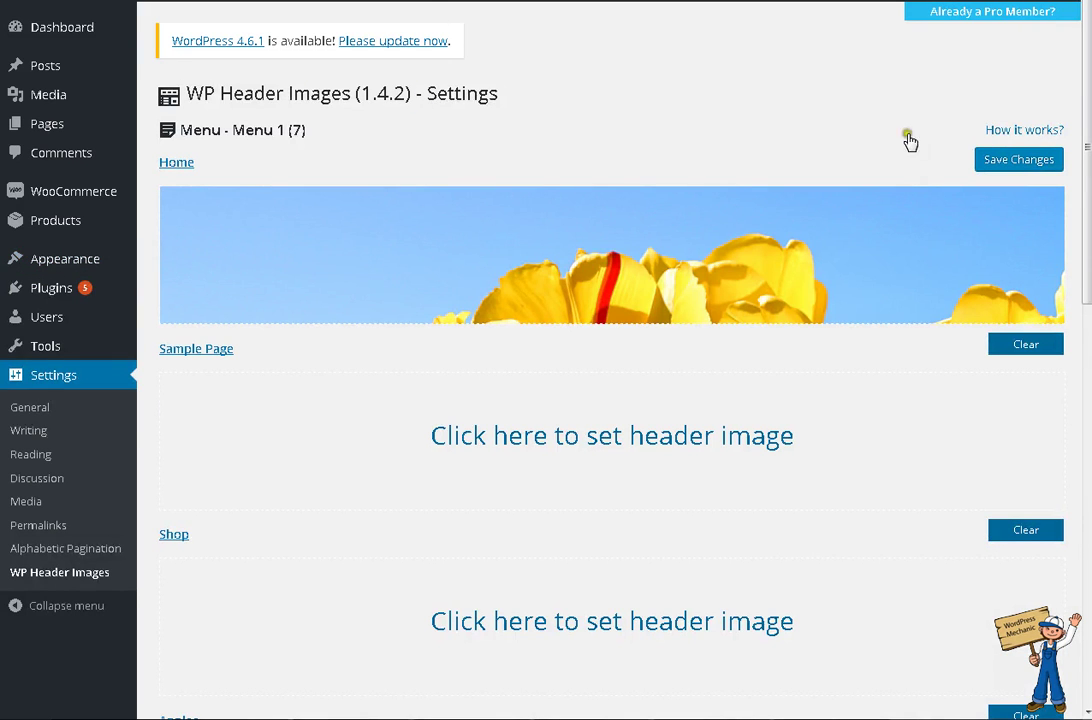
Open the WP Header Images how-it-works instructions and select the snippet <?php do_action('apply_header_images'); ?>.
left_click(970, 133)
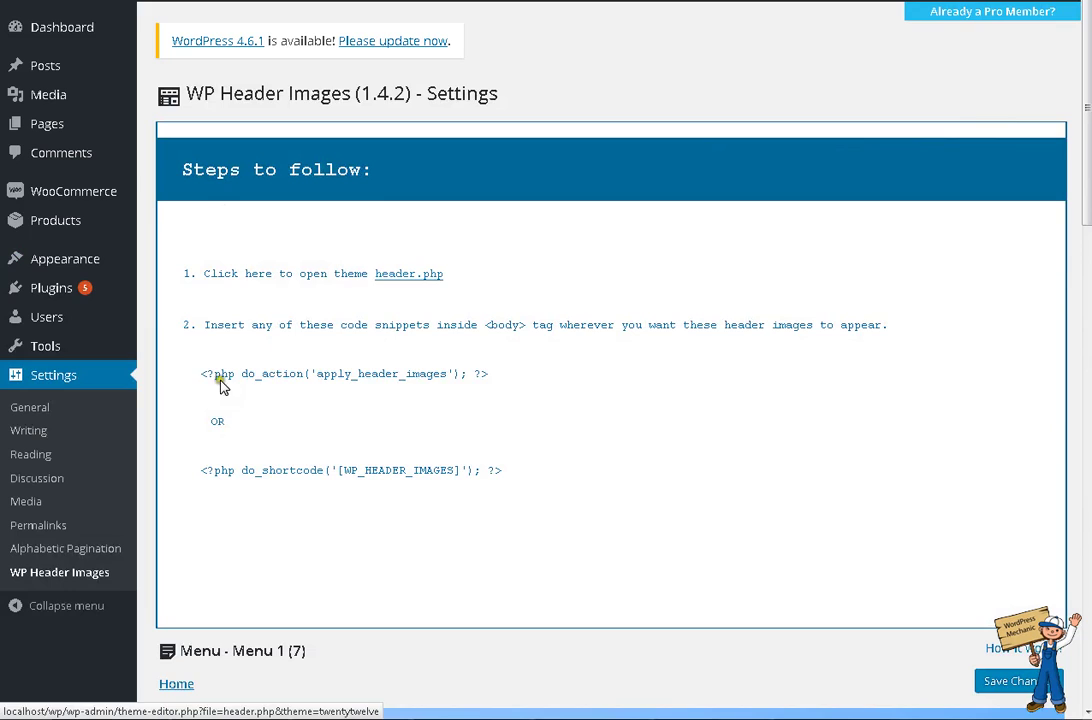
left_click_drag(198, 373, 503, 383)
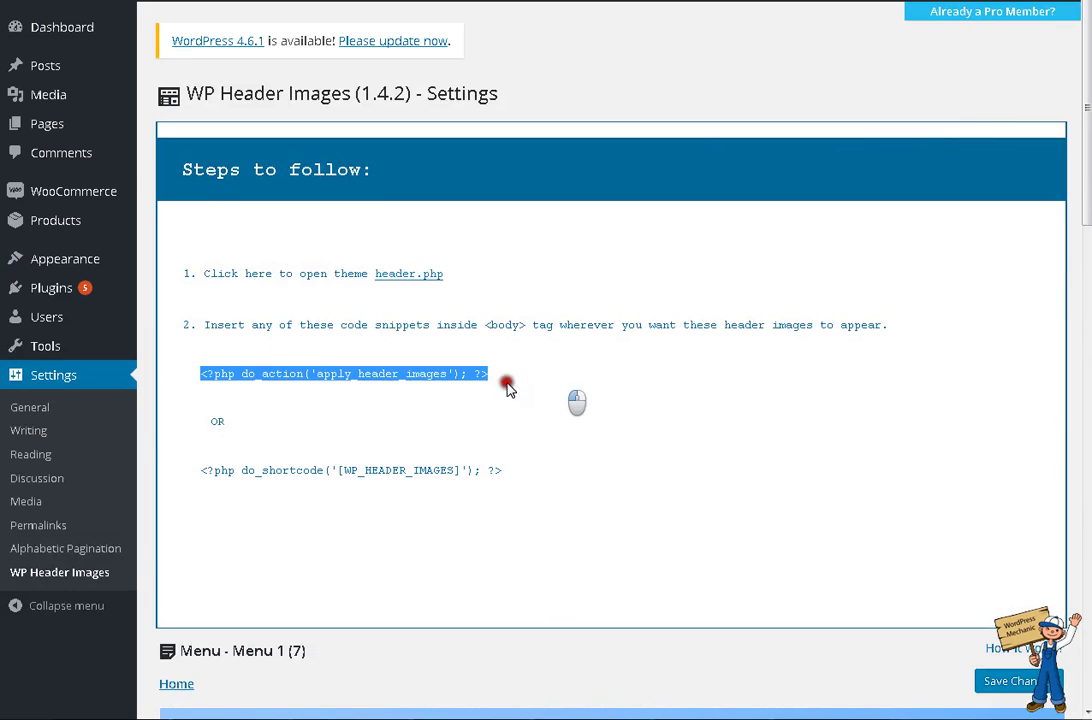
Highlight the snippet <?php do_shortcode('[WP_HEADER_IMAGES]'); ?> and the <body> tag in the instructions for where to insert the code.
left_click_drag(201, 472, 505, 473)
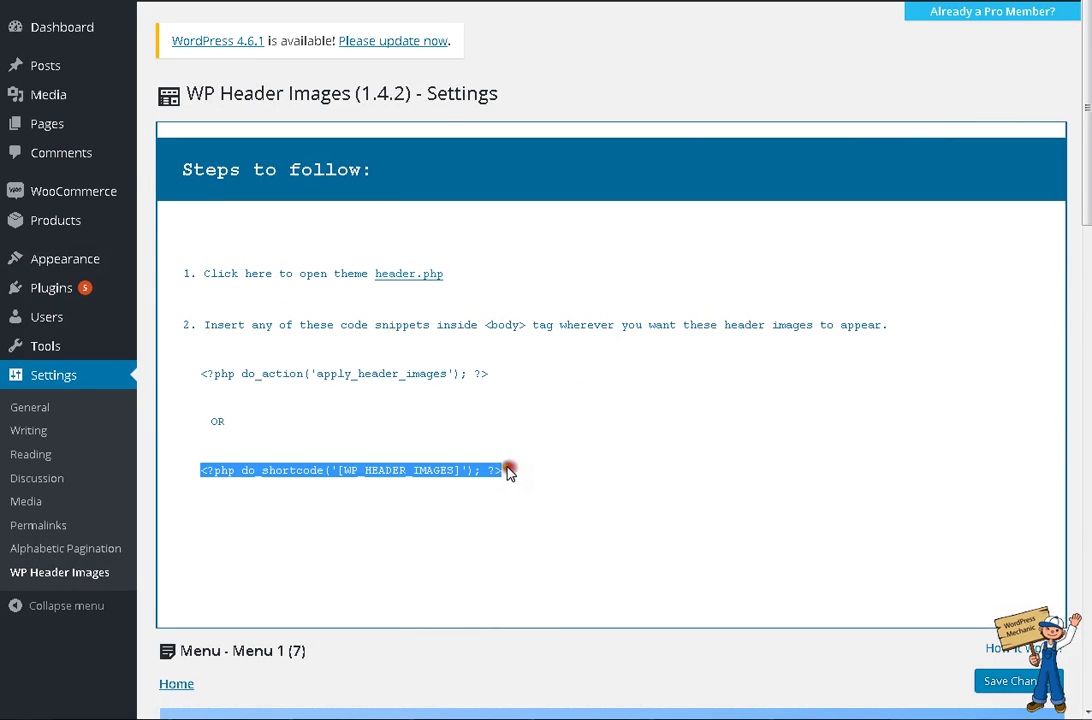
left_click_drag(485, 325, 527, 327)
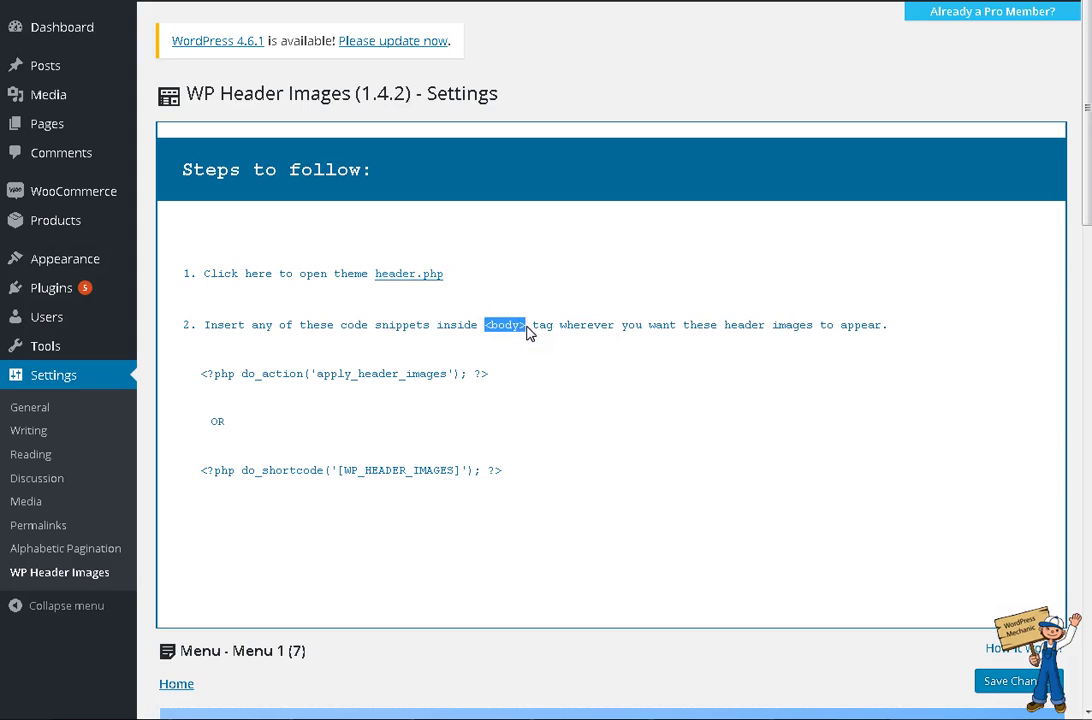
Switch to the WP Header Images page in the WordPress.org plugin directory and open its support forum.
left_click(957, 718)
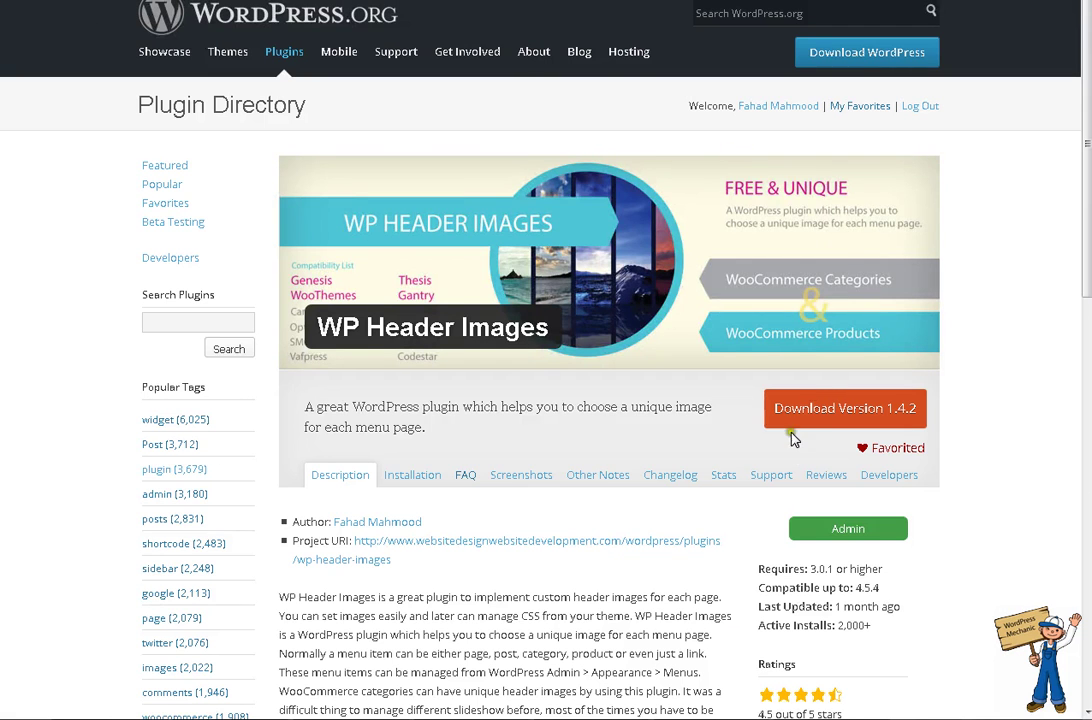
left_click(793, 474)
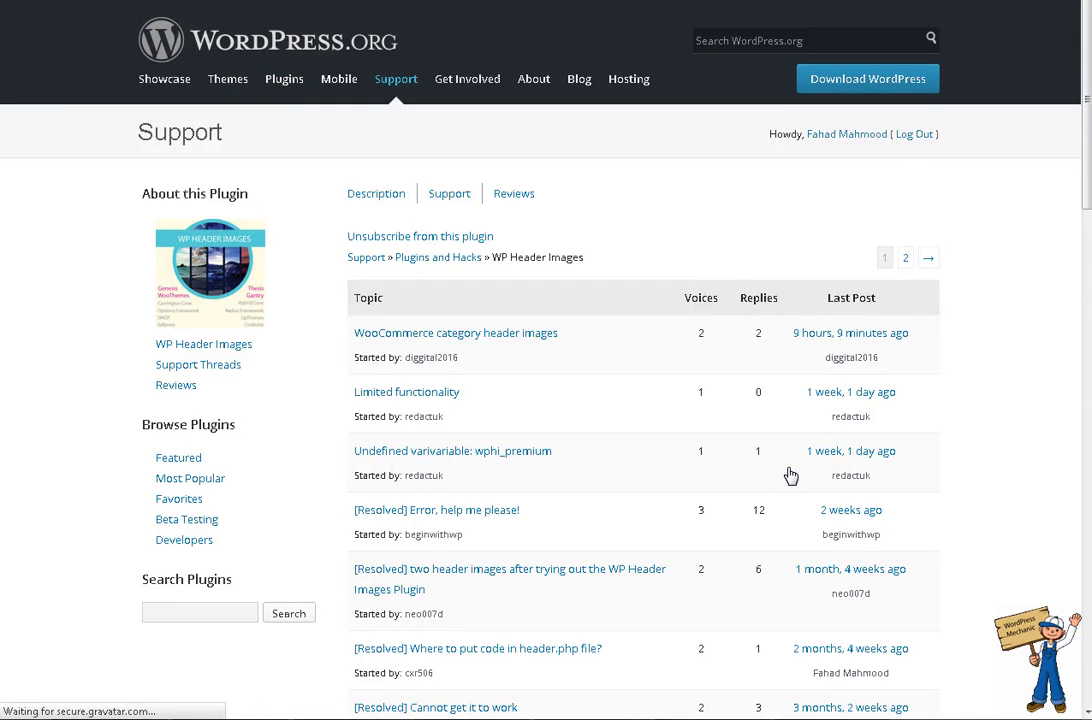
Return to the WP Header Images plugin page, open its changelog and look through the version entries.
left_click(957, 719)
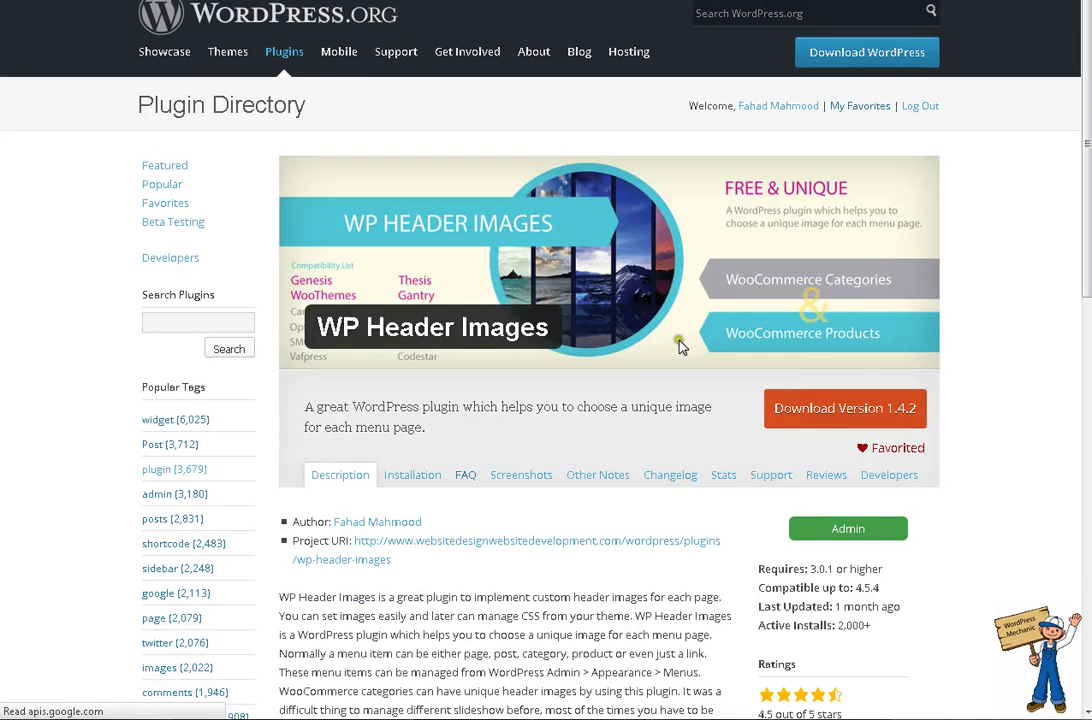
scroll(660, 365, "down", 3)
left_click(653, 184)
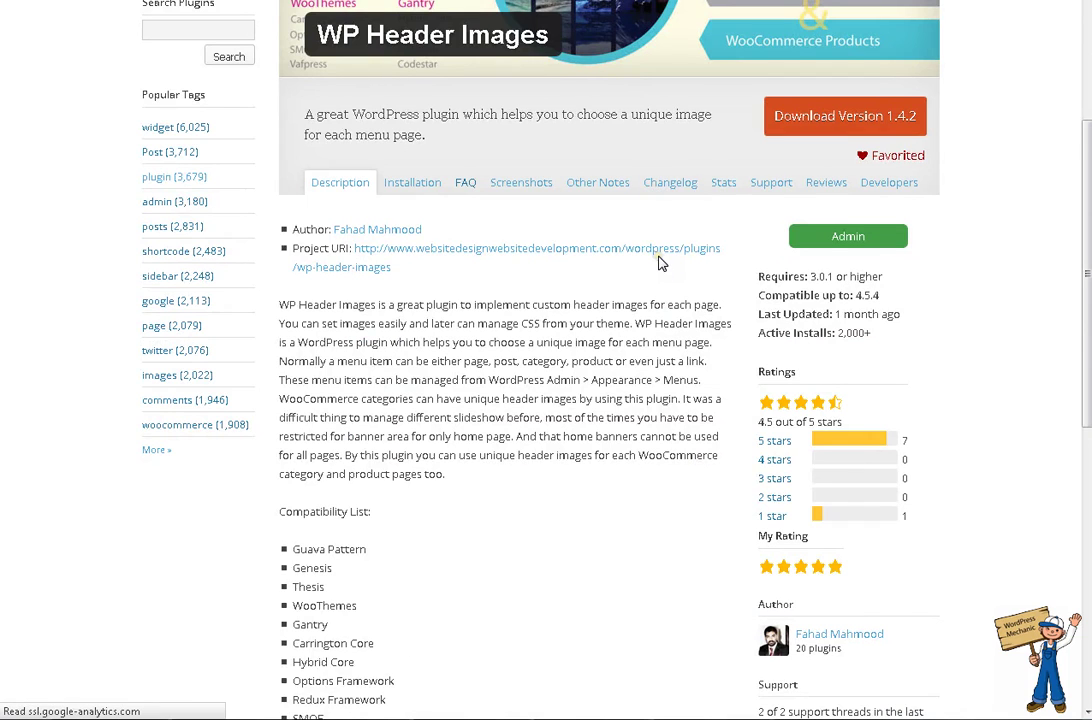
scroll(560, 229, "down", 2)
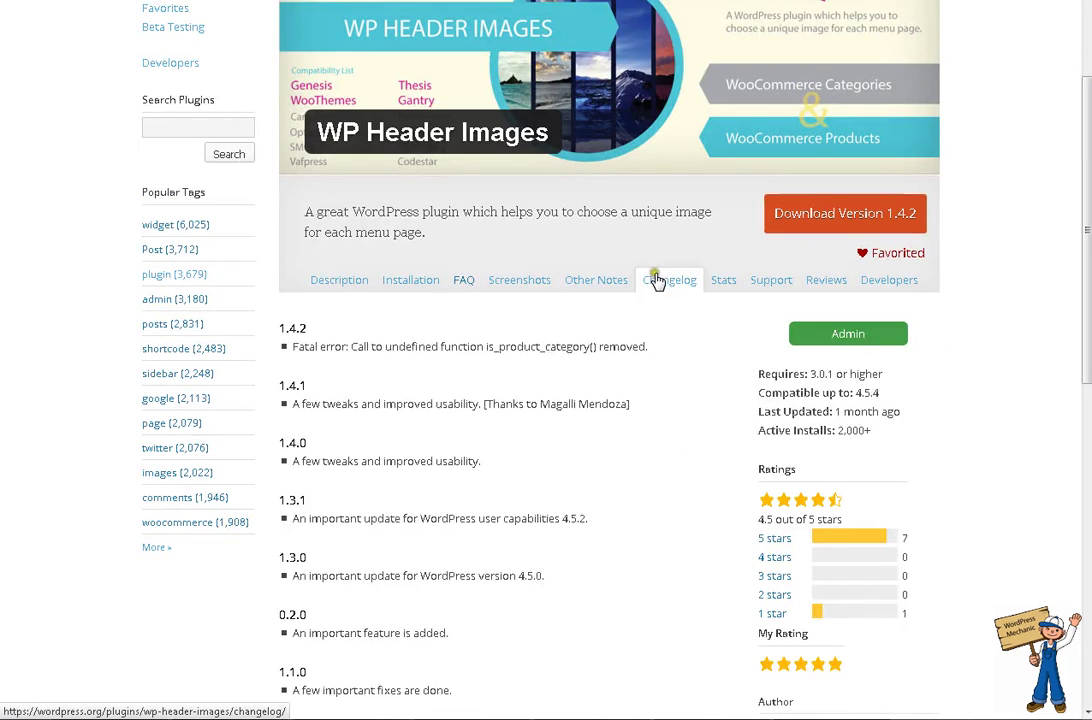
scroll(606, 338, "down", 3)
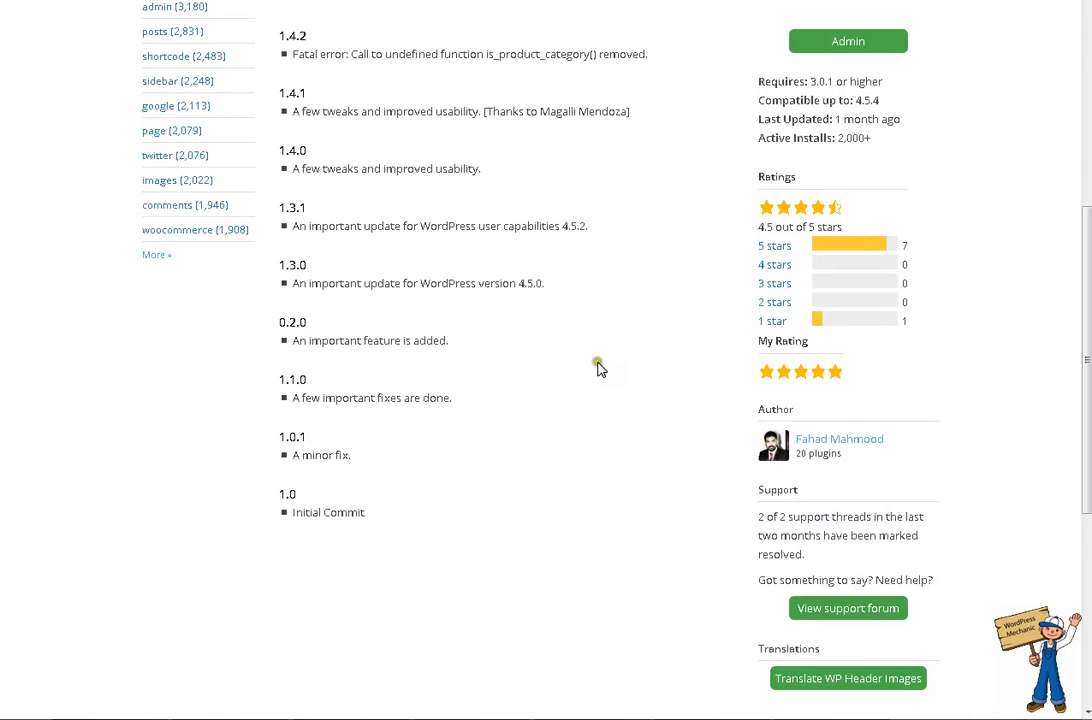
Highlight the contributor credit in the 1.4.1 changelog entry and examine the 1.4.2 fatal error entry.
scroll(599, 368, "up", 2)
left_click_drag(486, 308, 624, 308)
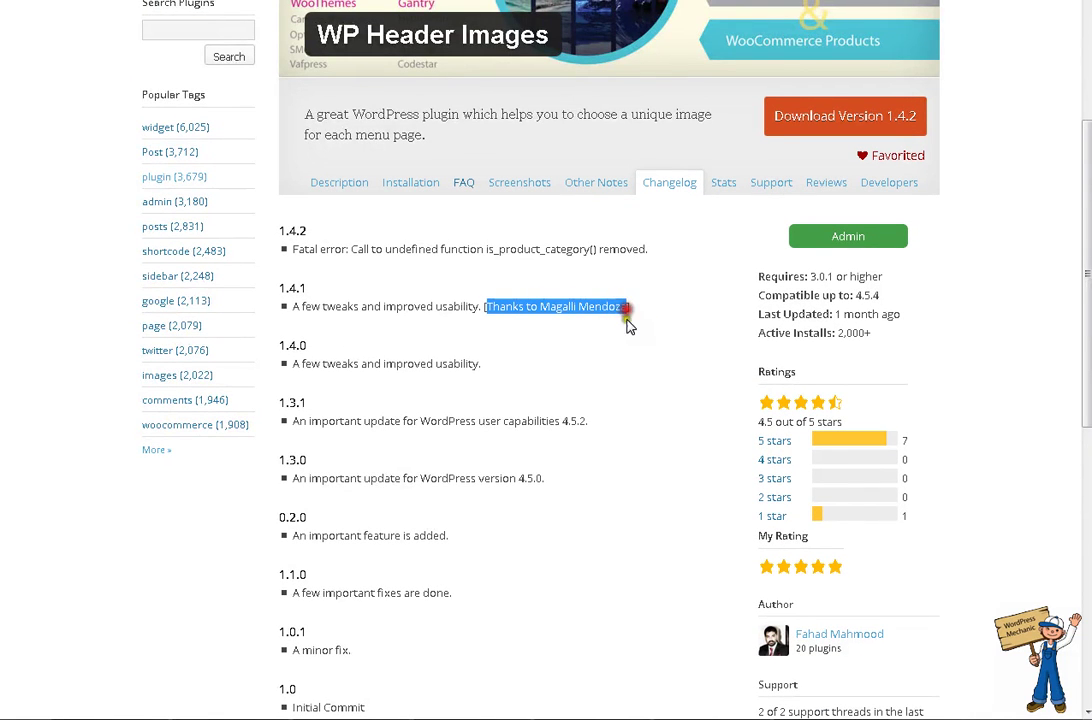
left_click(618, 338)
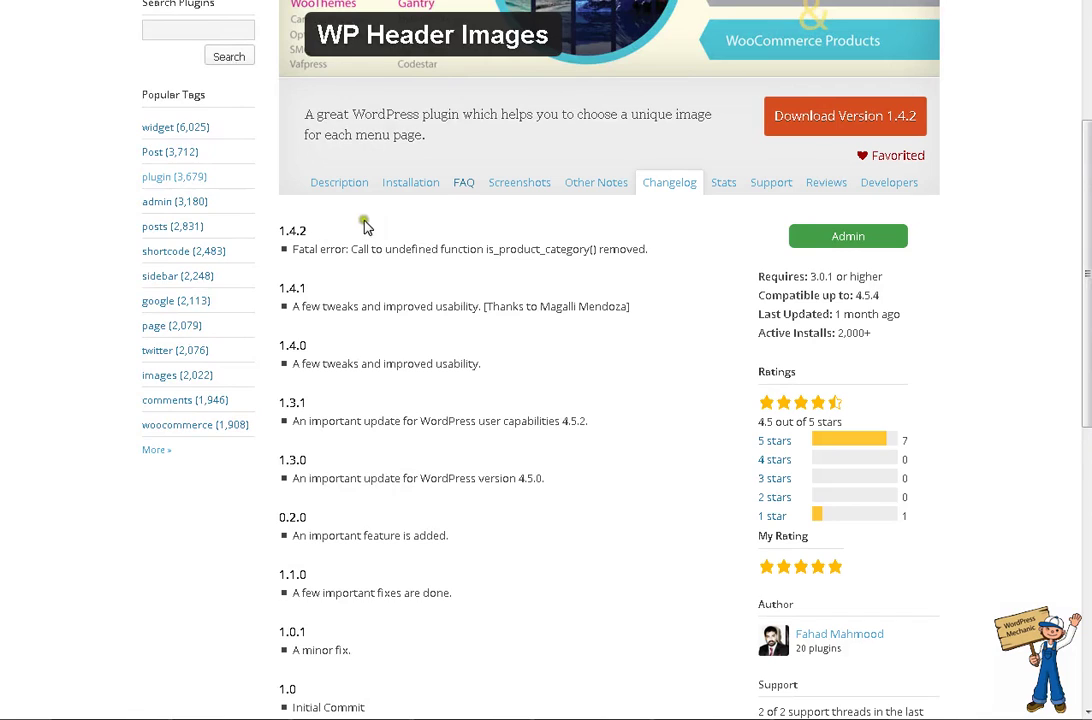
left_click_drag(672, 256, 466, 250)
left_click(573, 295)
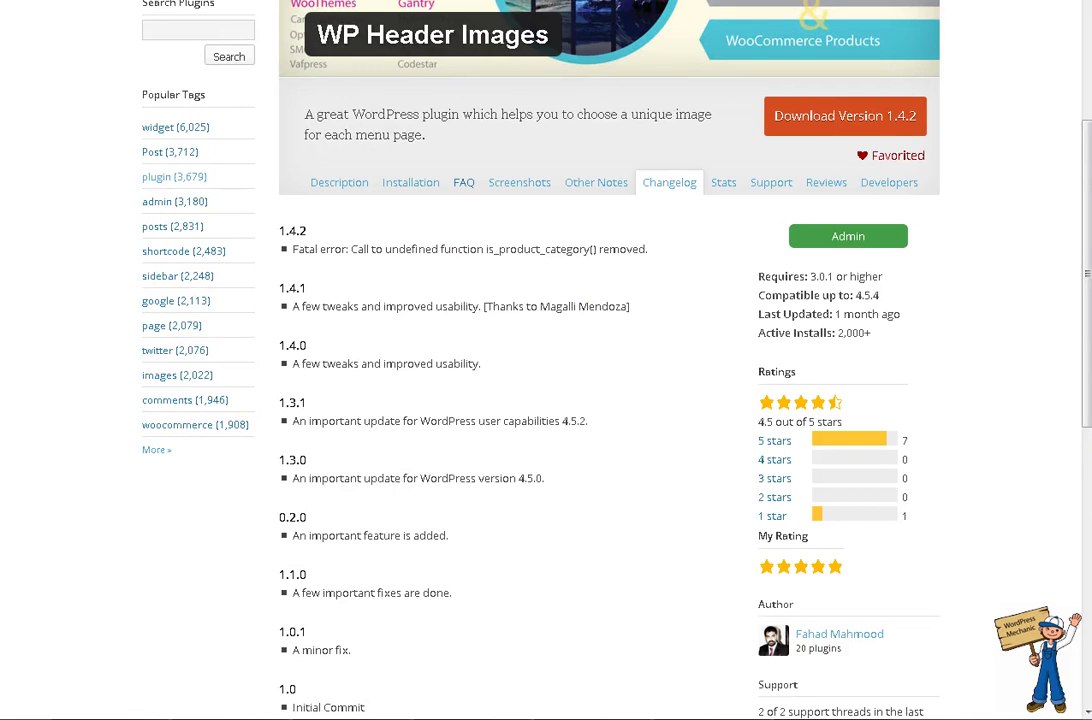